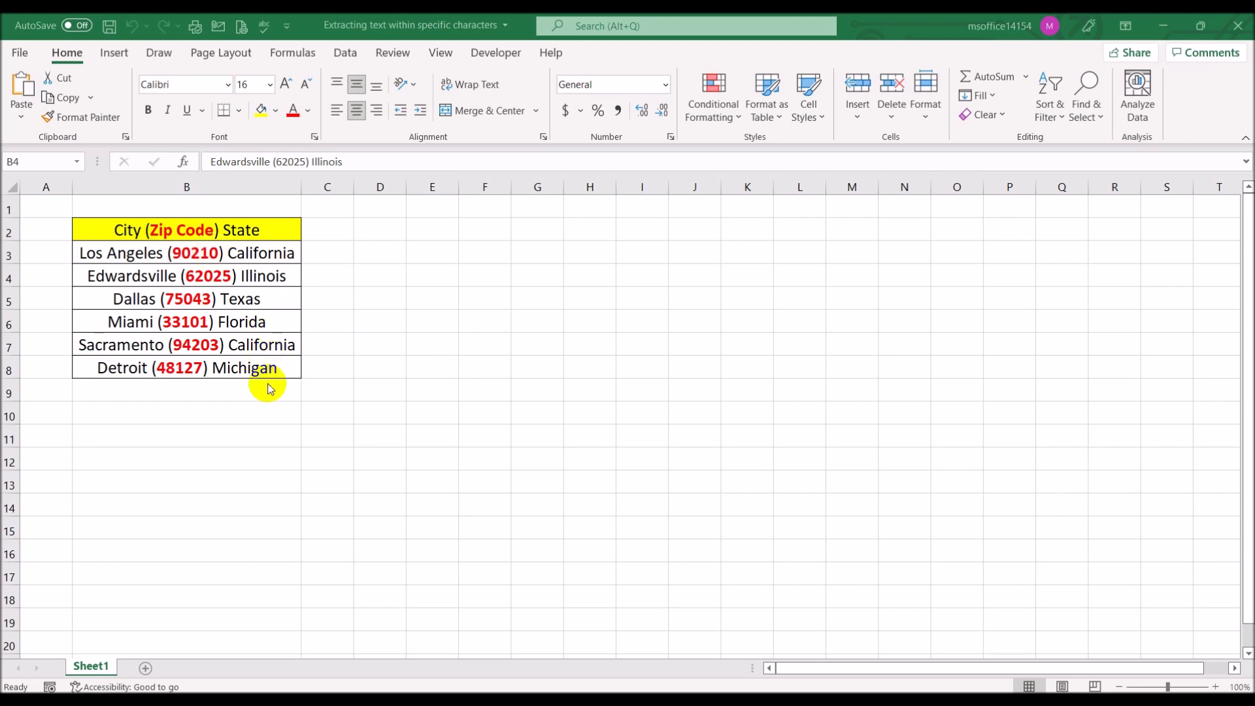
# Enter the step number 1 in cell E3
pyautogui.click(419, 249)
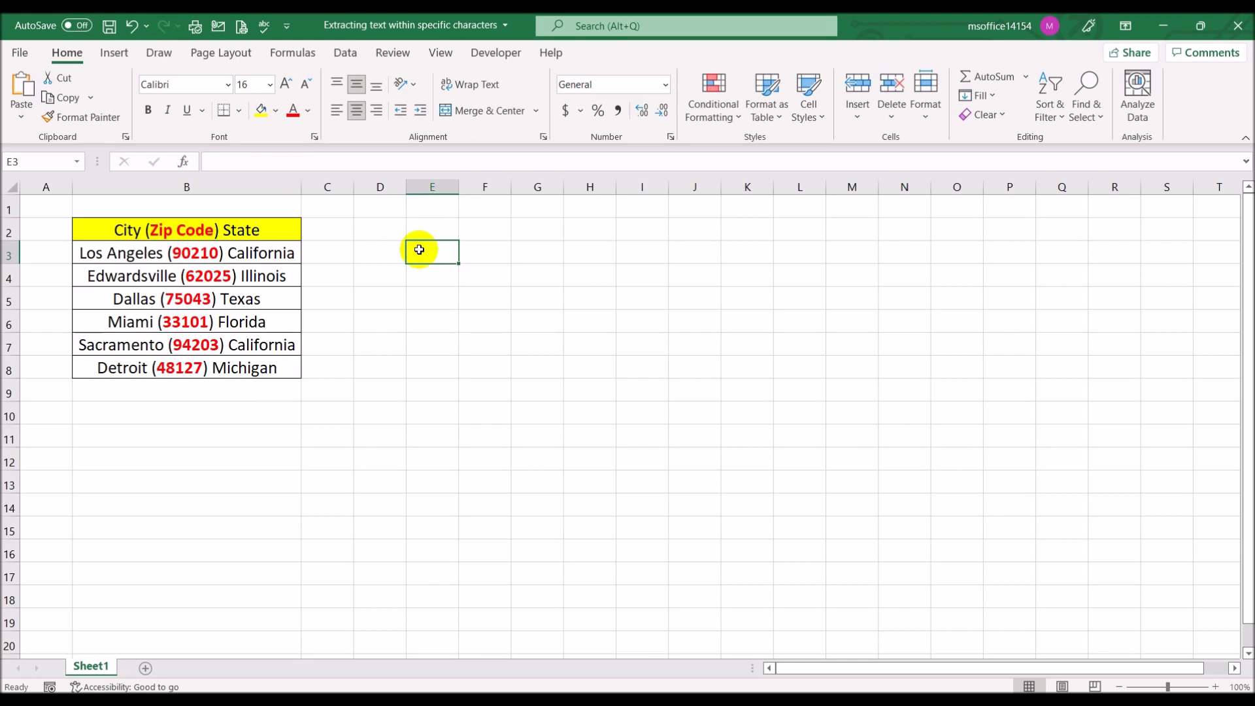
pyautogui.write('1')
pyautogui.press('Return')
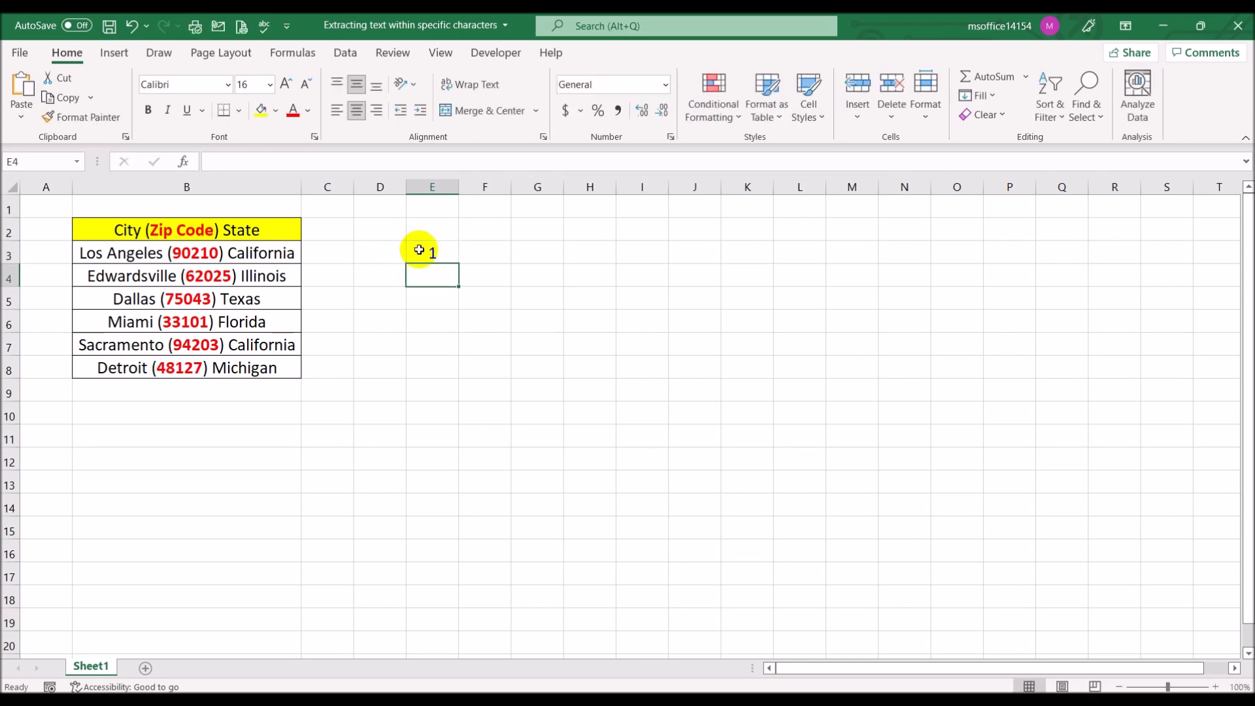
# Enter the formula =SEARCH("(",B3) in cell F3 to locate the opening parenthesis in the Los Angeles entry
pyautogui.click(474, 255)
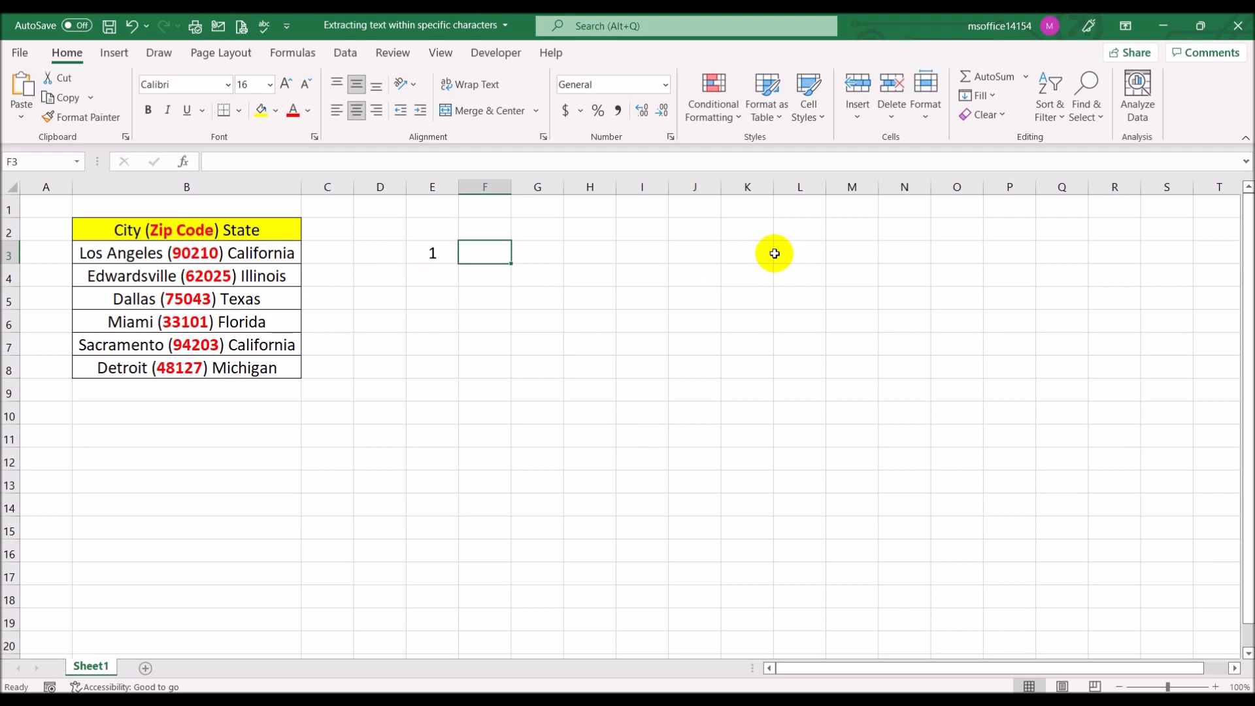
pyautogui.write('=sear')
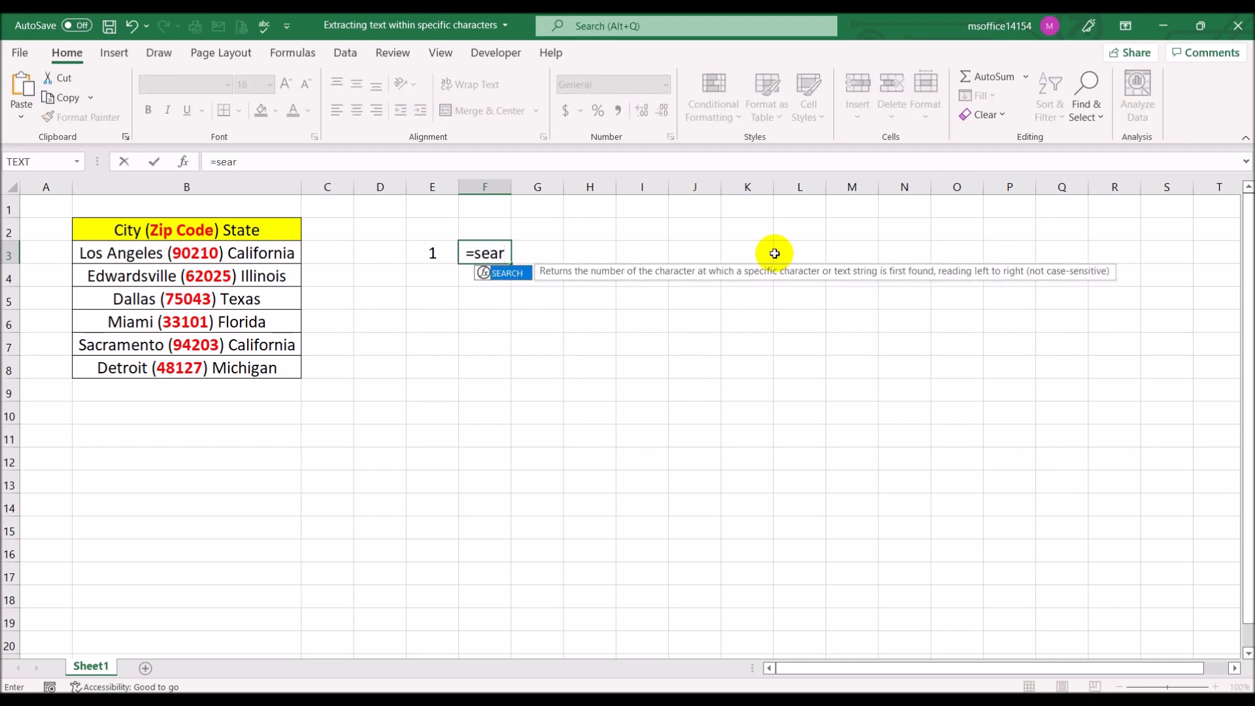
pyautogui.doubleClick(502, 273)
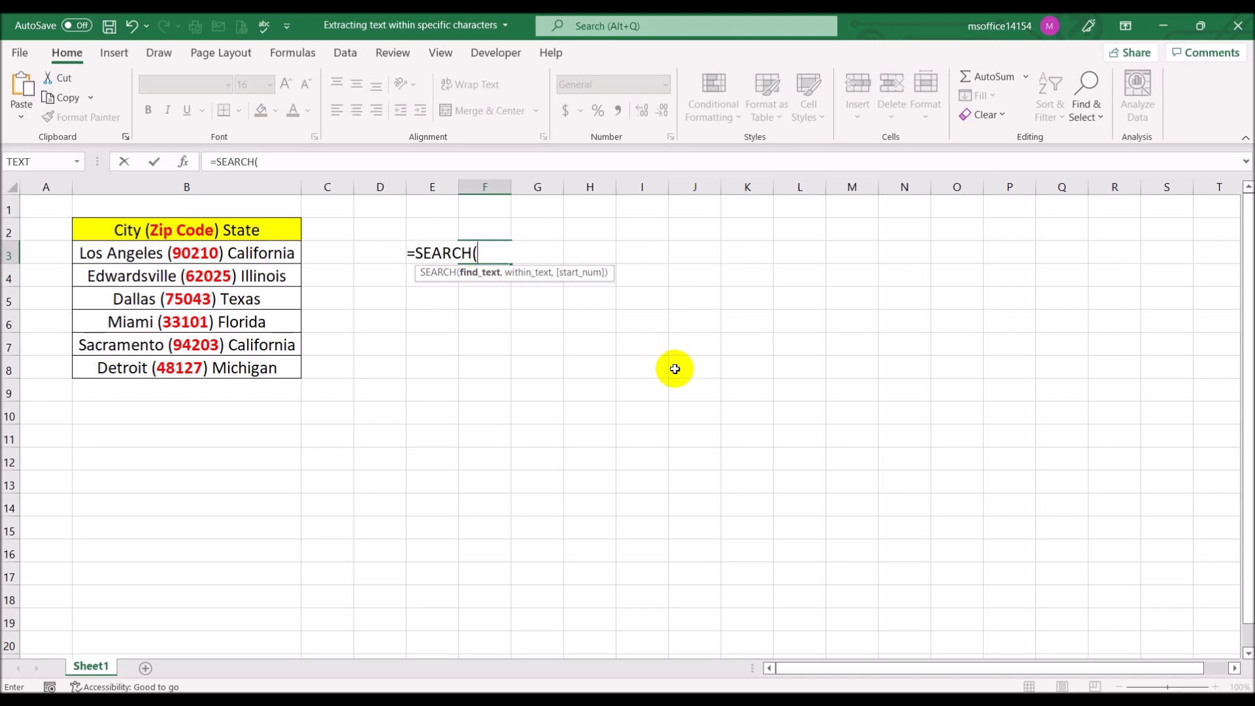
pyautogui.write('"(",')
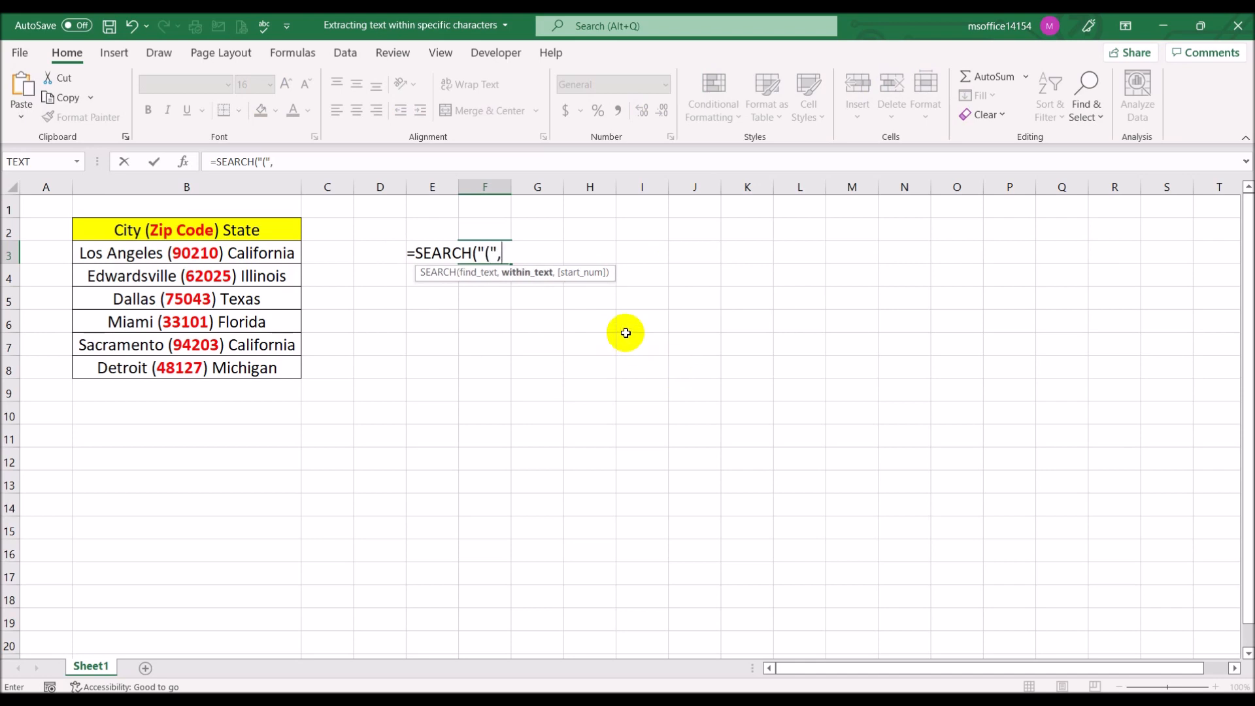
pyautogui.click(222, 254)
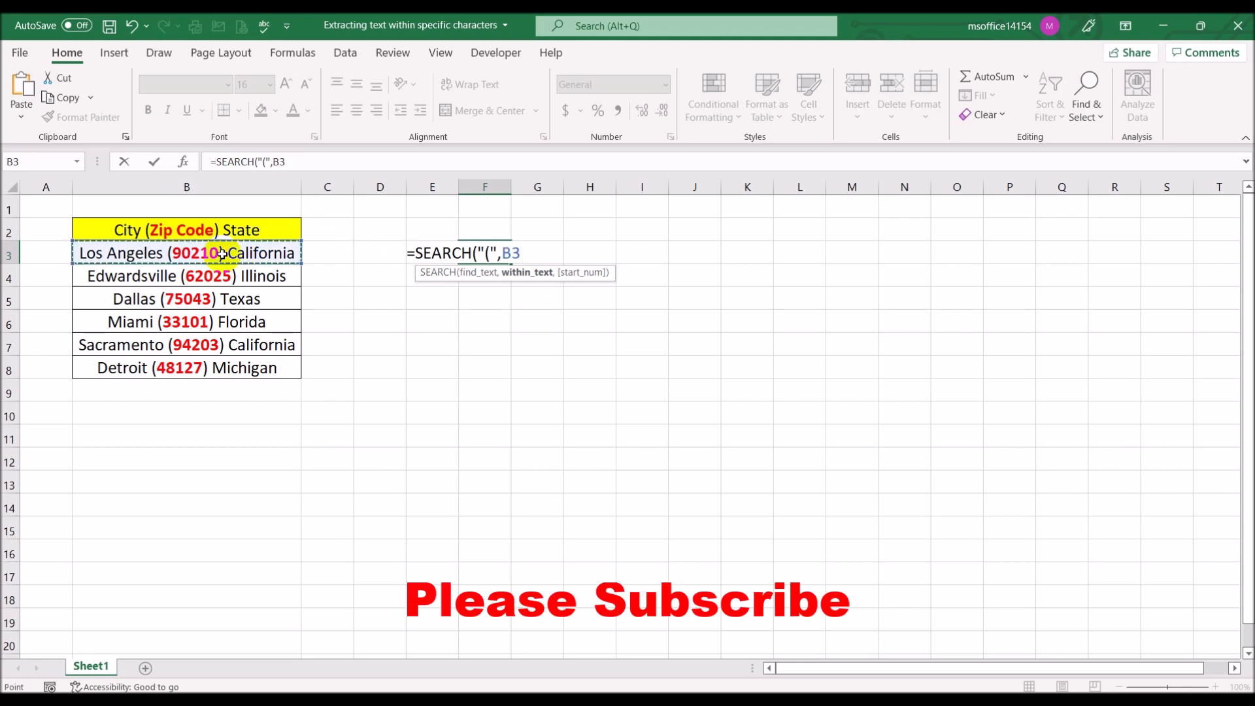
pyautogui.write(')')
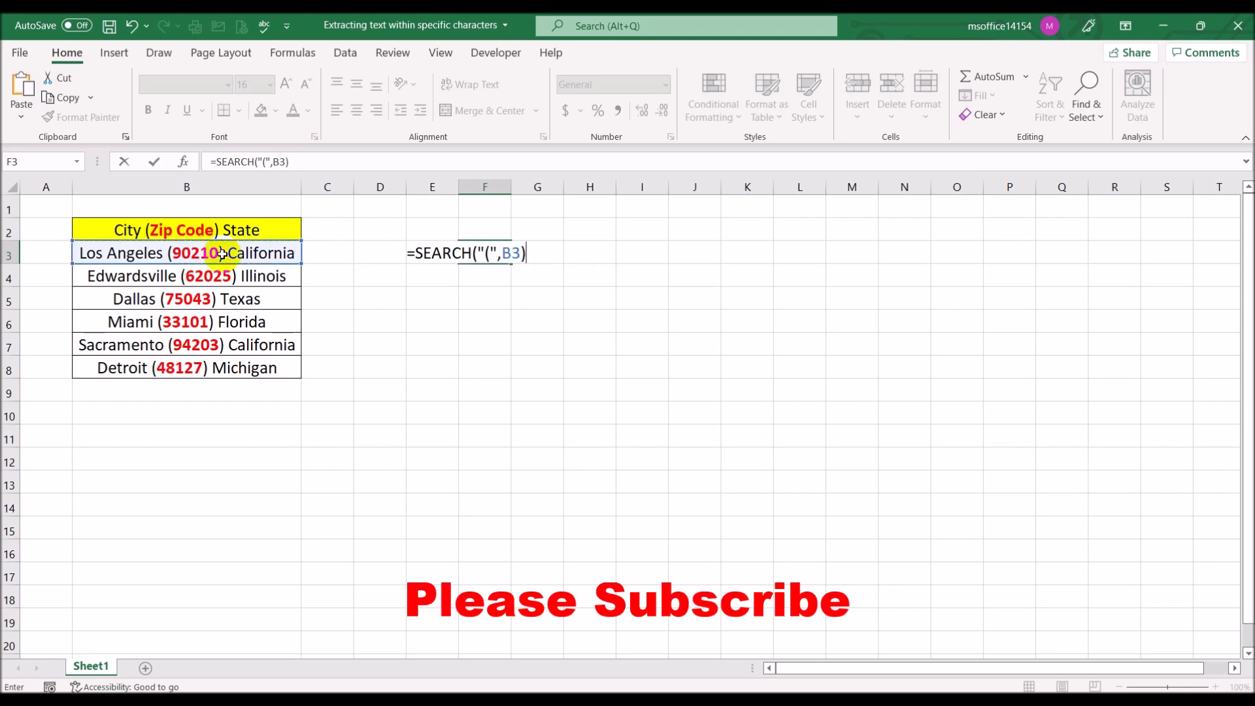
pyautogui.press('Return')
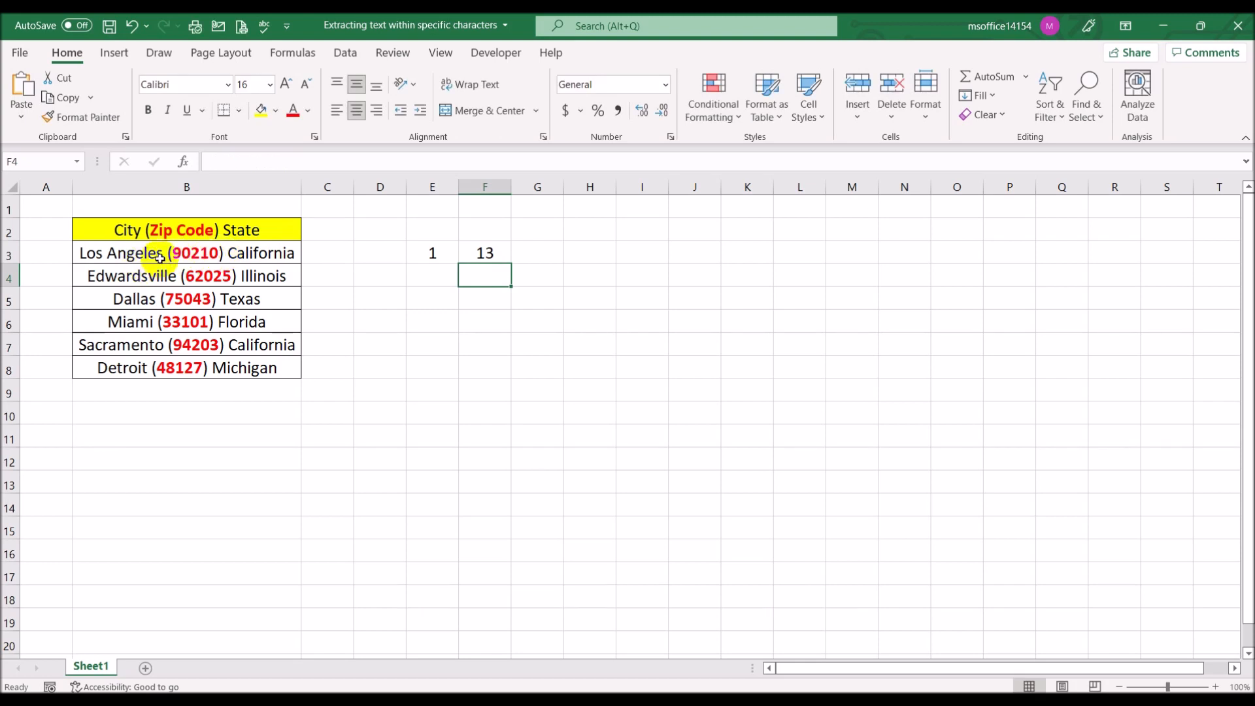
# Enter the step number 2 in cell E4
pyautogui.click(429, 280)
pyautogui.write('2')
pyautogui.press('Tab')
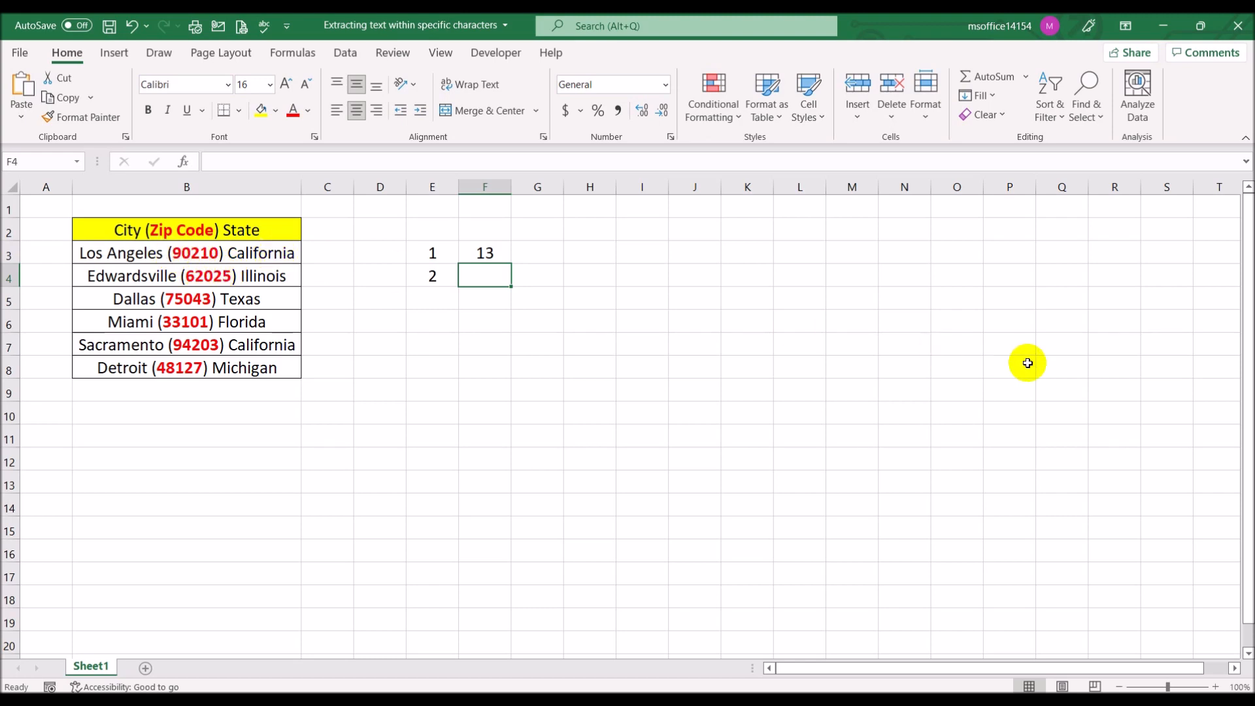
# Enter the formula =RIGHT(B3,LEN(B3)-F3) in cell F4 and fit column F's width to its content
pyautogui.write('=right')
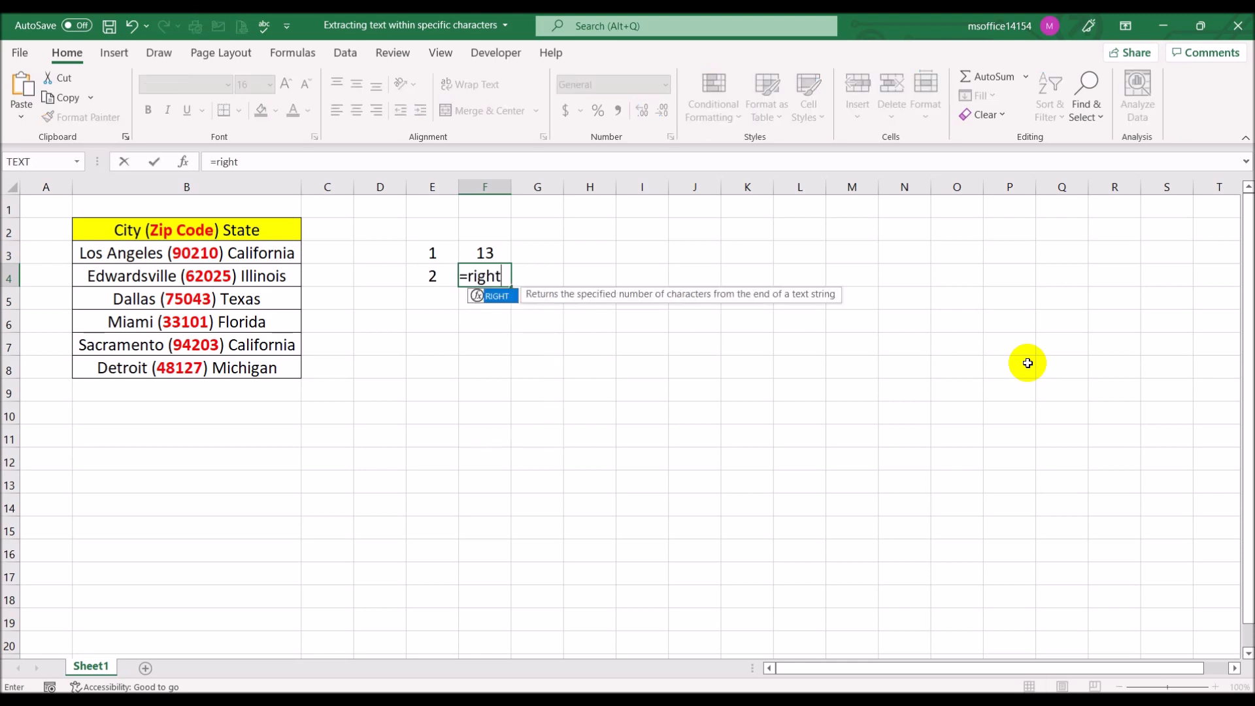
pyautogui.write('(')
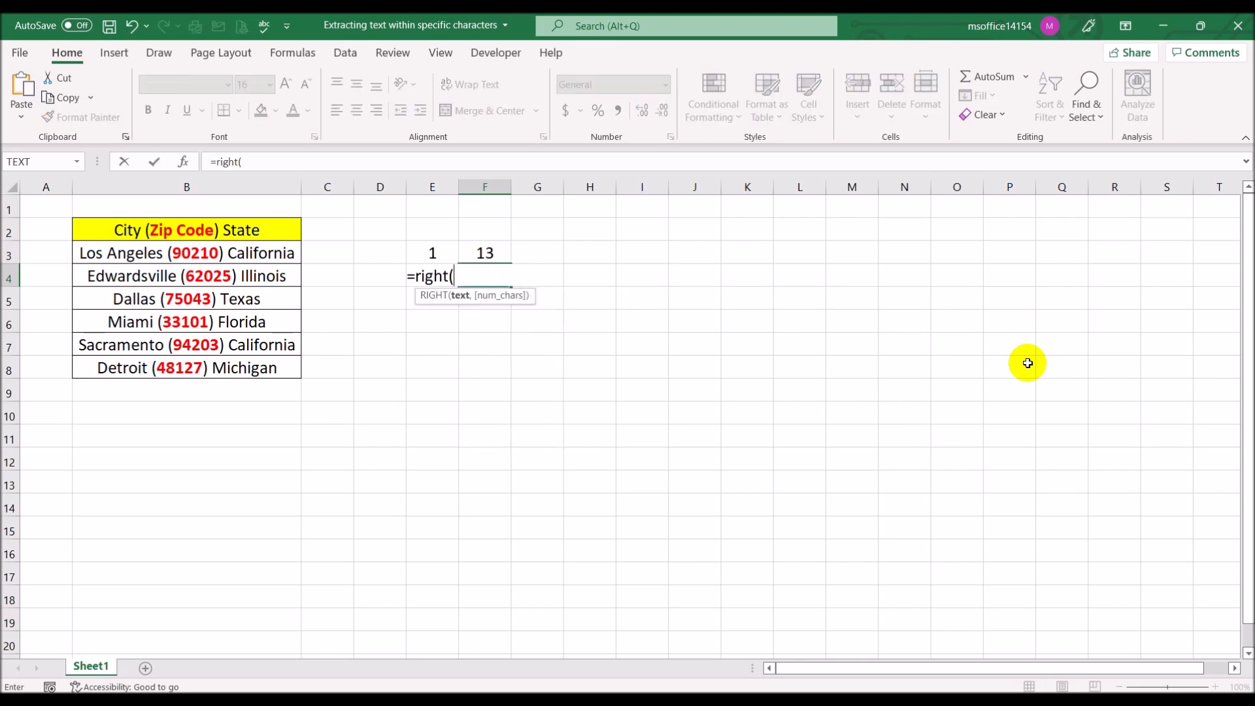
pyautogui.click(213, 253)
pyautogui.write(',')
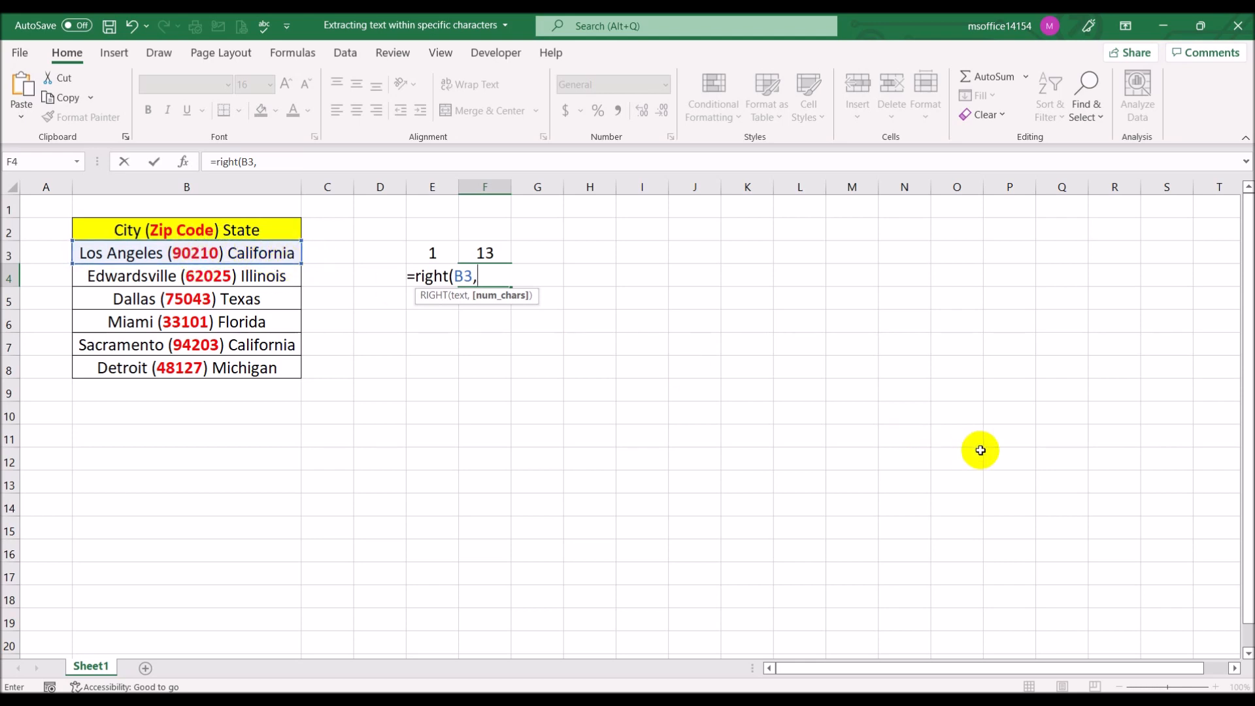
pyautogui.write('len(')
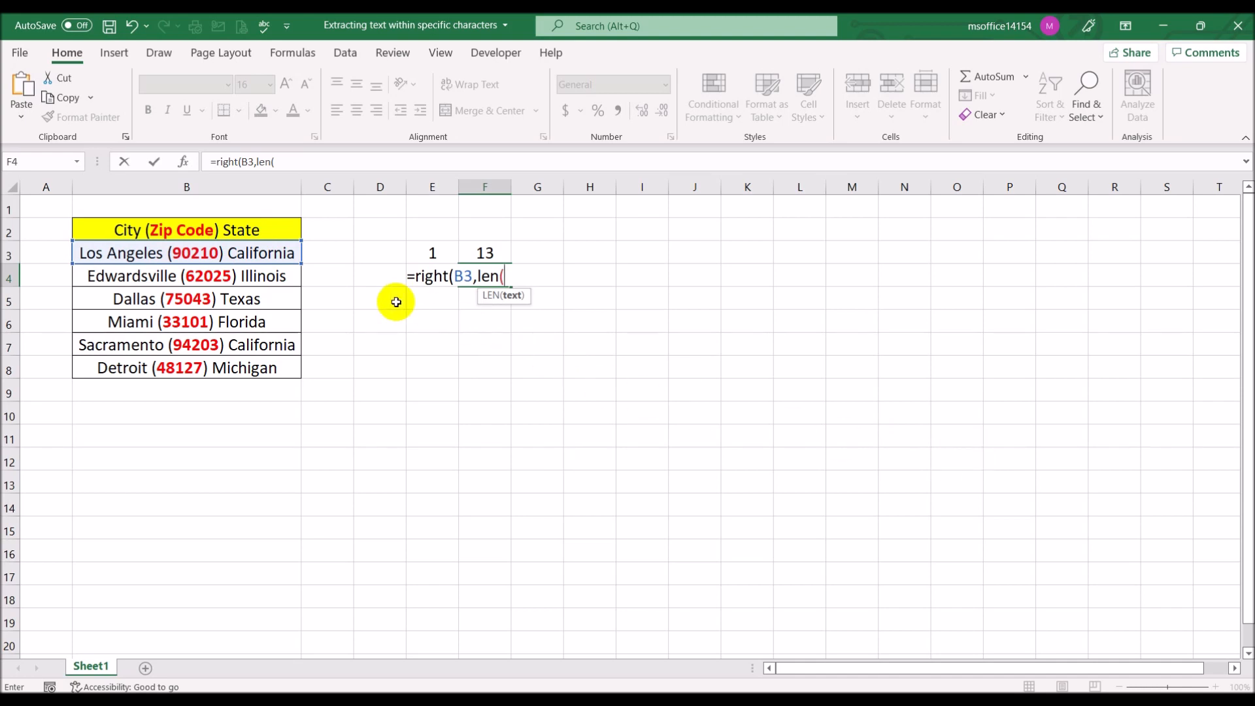
pyautogui.click(257, 253)
pyautogui.write(')')
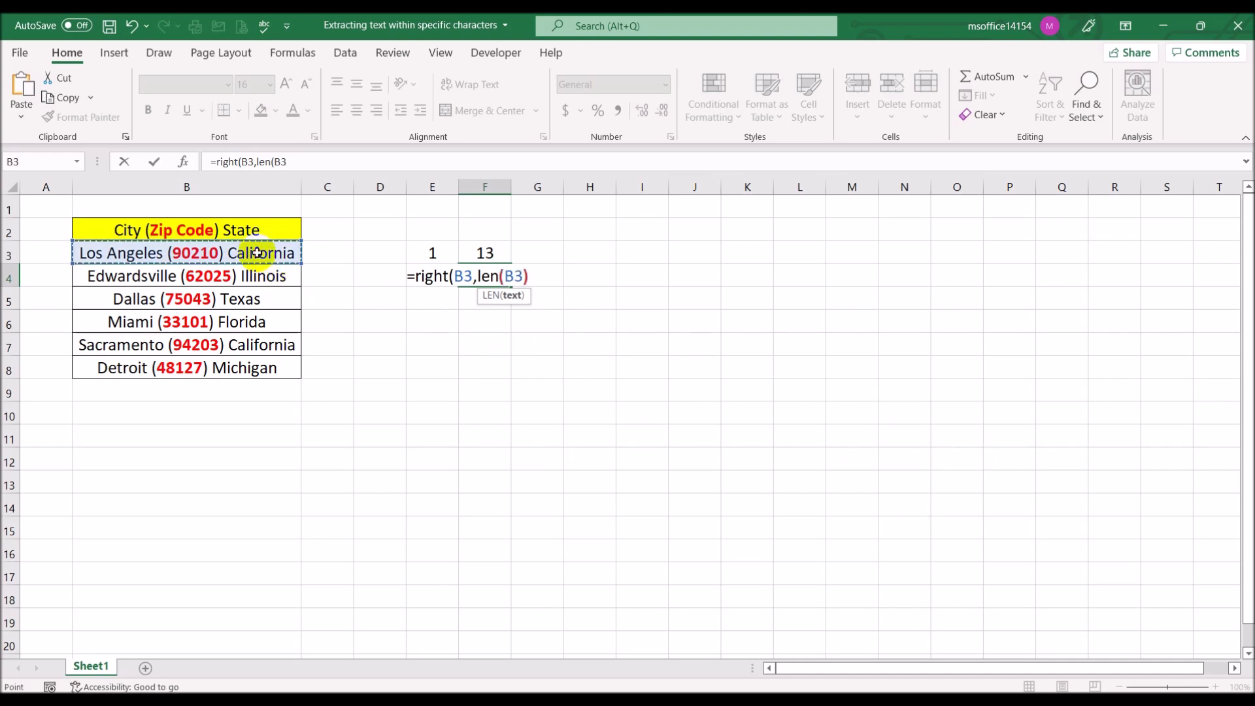
pyautogui.write('-')
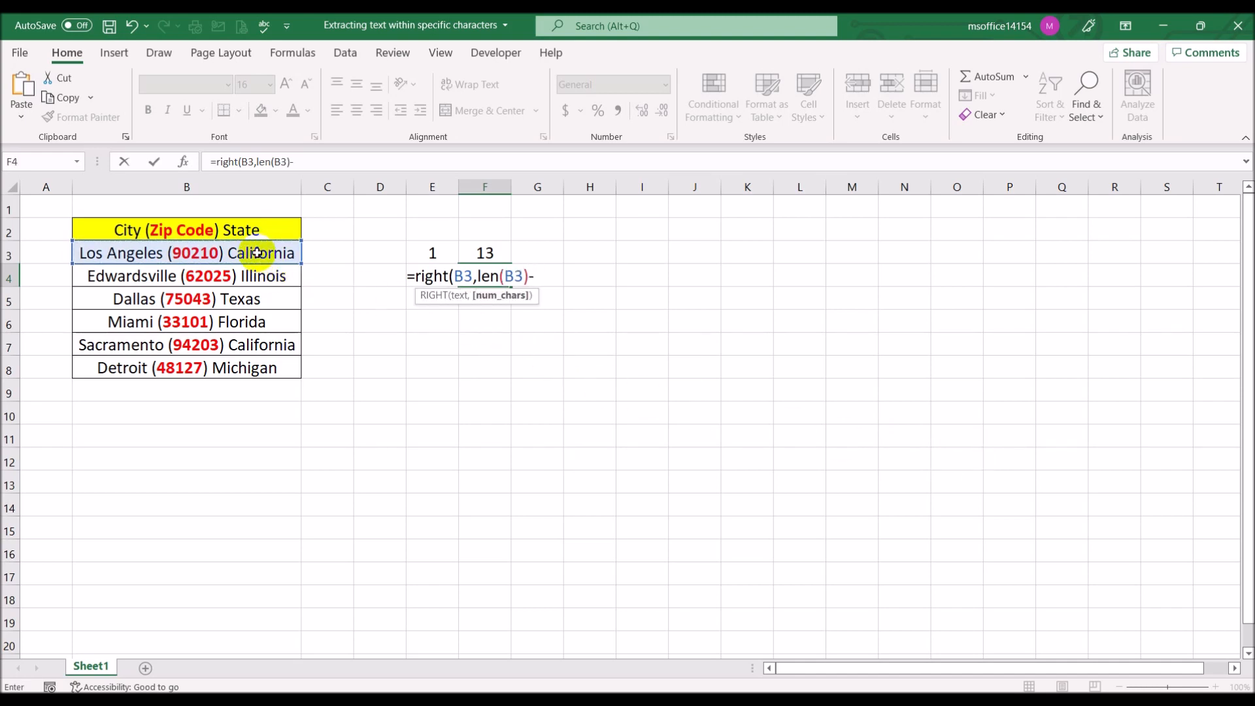
pyautogui.click(497, 246)
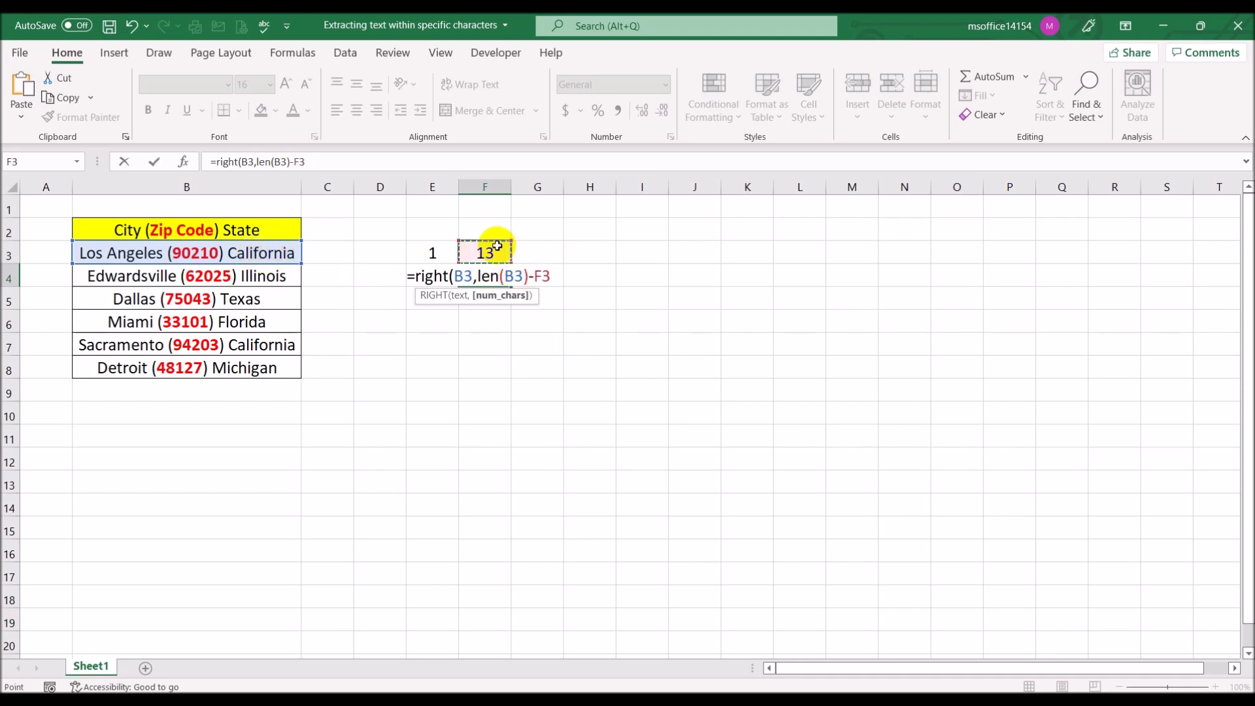
pyautogui.write(')')
pyautogui.press('Return')
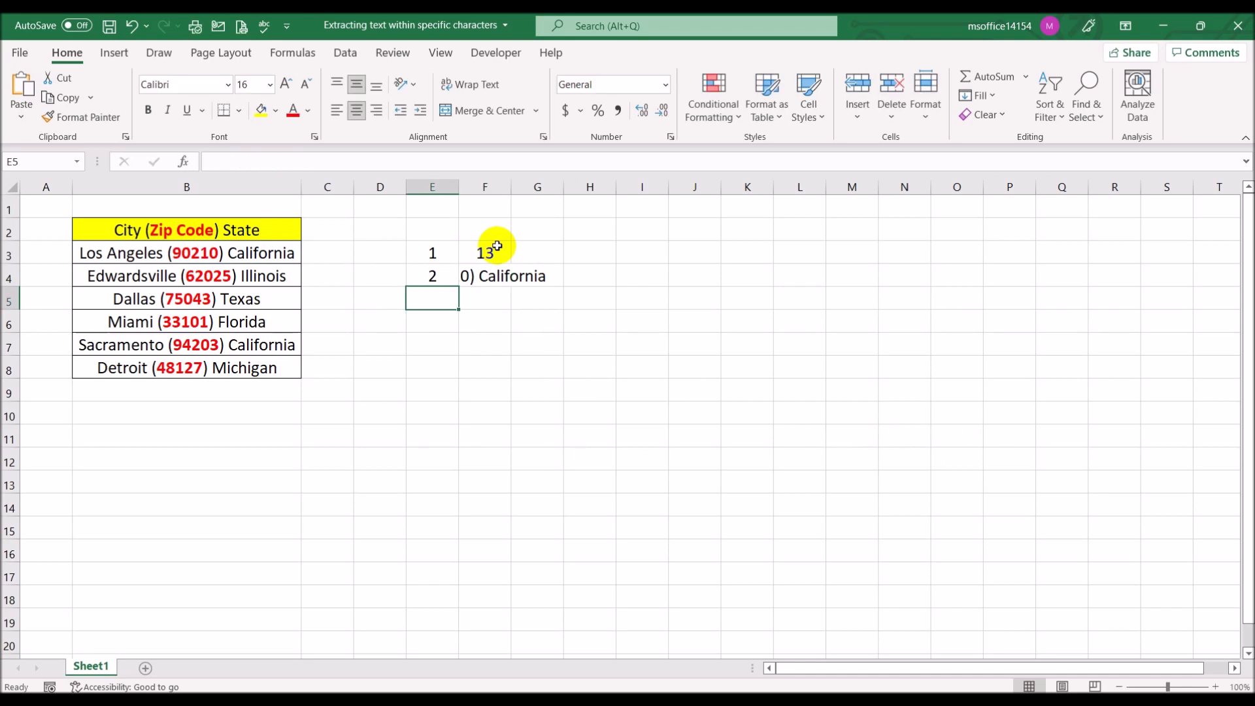
pyautogui.doubleClick(509, 185)
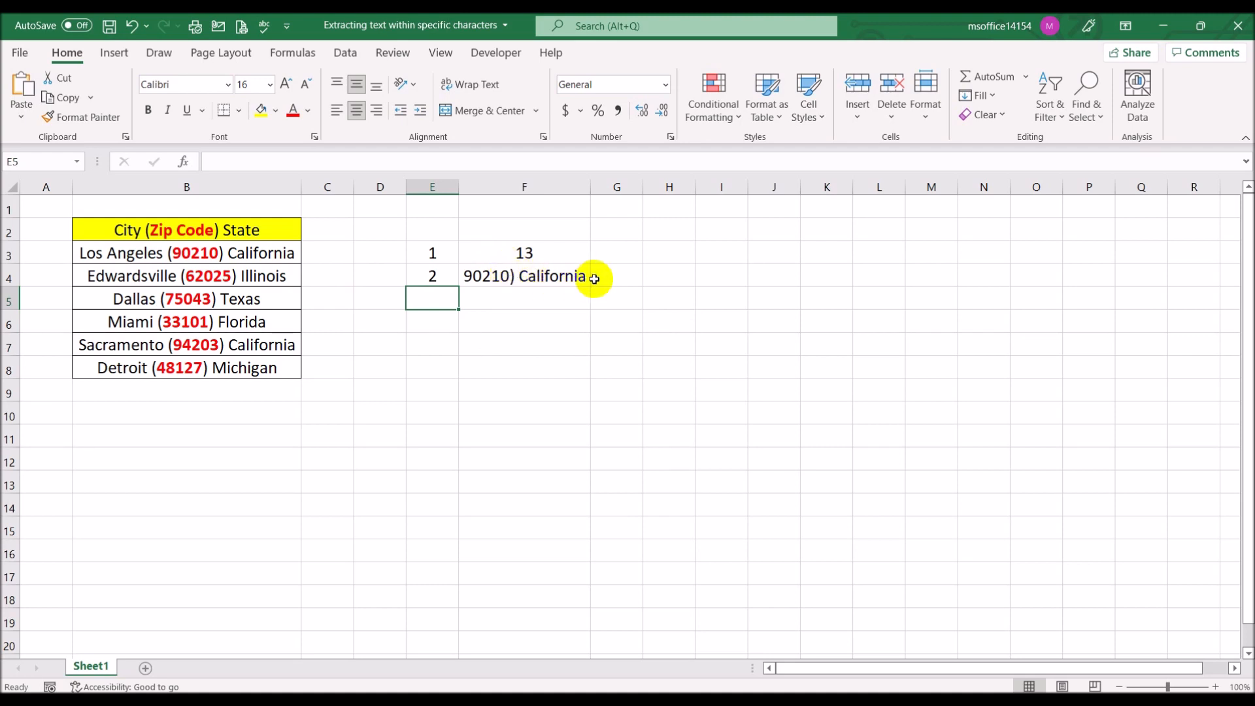
# Enter the step number 3 in cell E5 and the formula =SEARCH(")",F4) in cell F5
pyautogui.write('3')
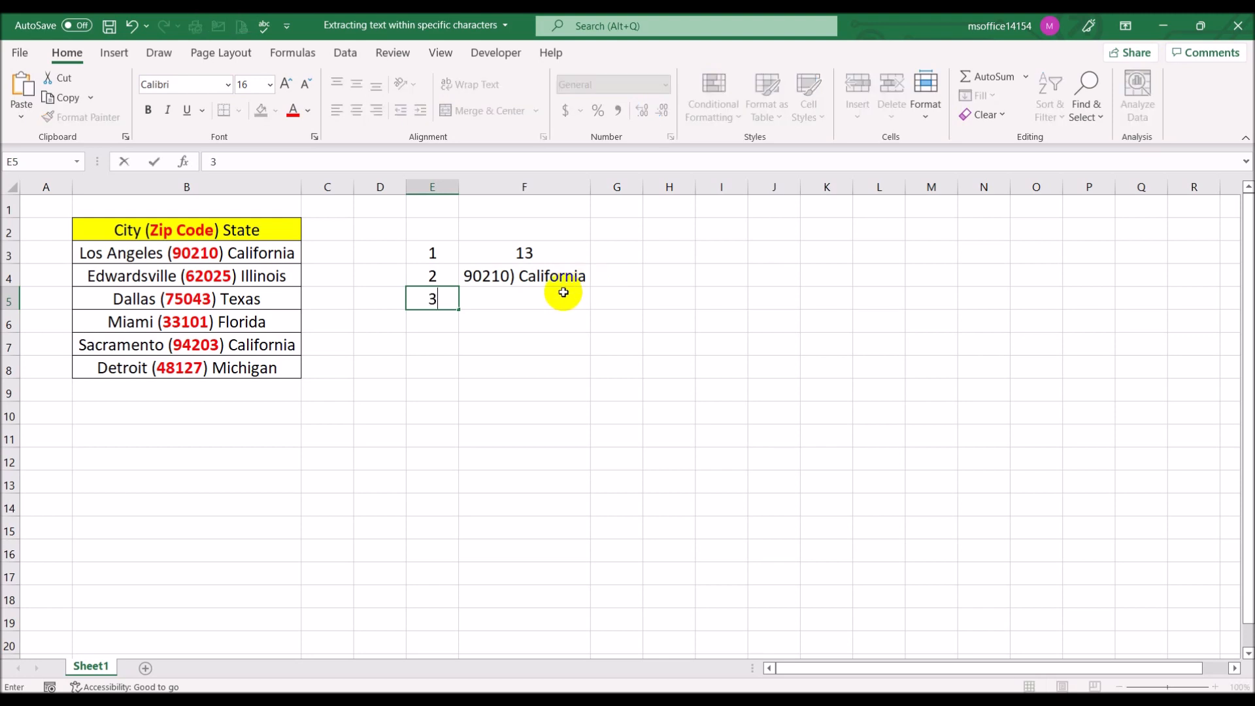
pyautogui.click(564, 292)
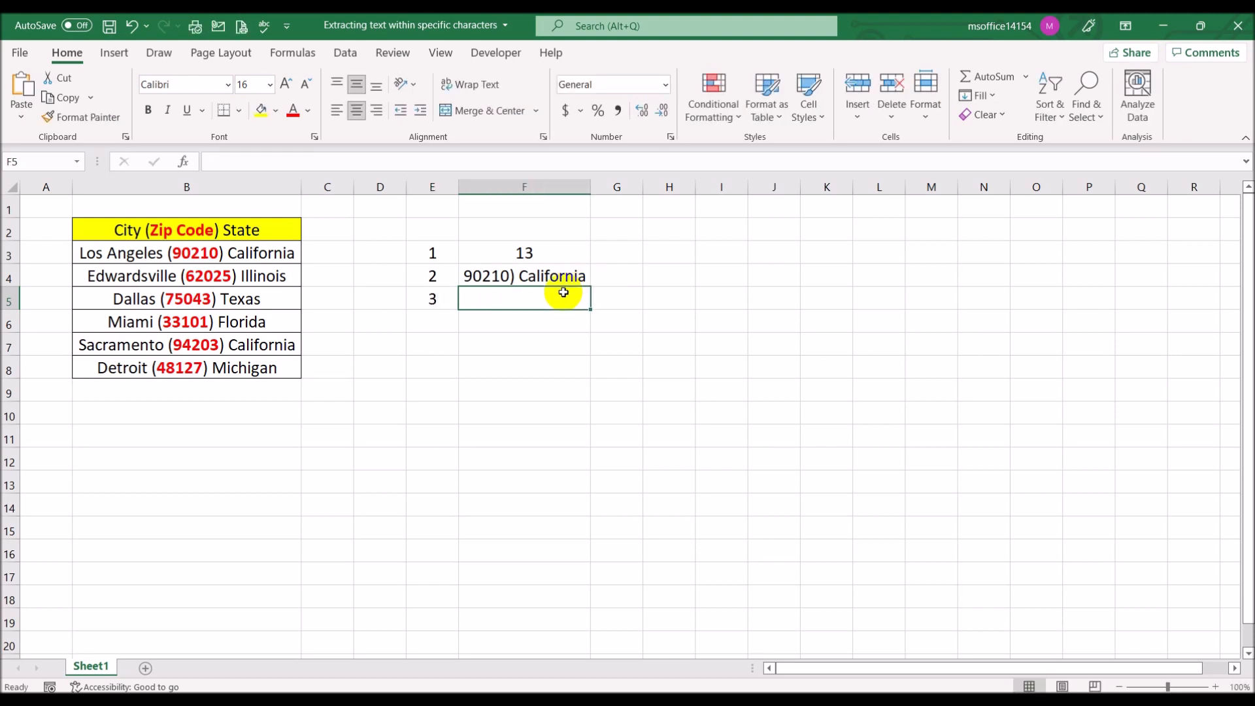
pyautogui.write('=se')
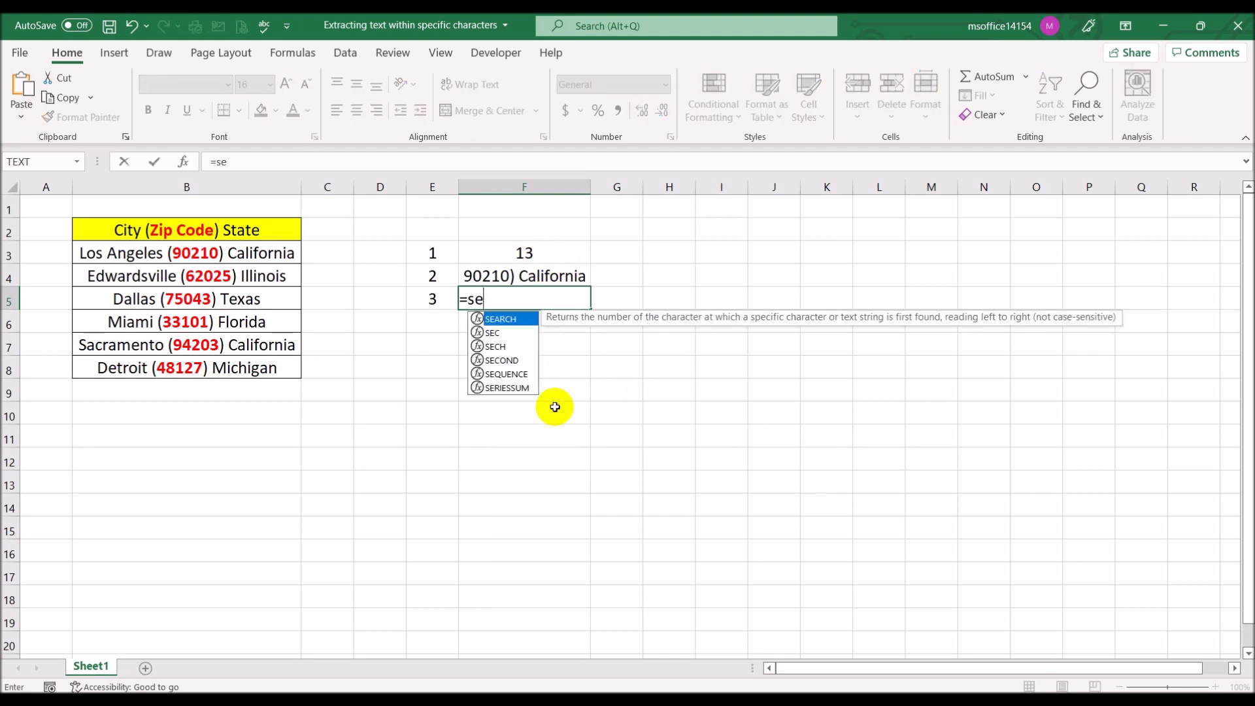
pyautogui.doubleClick(504, 318)
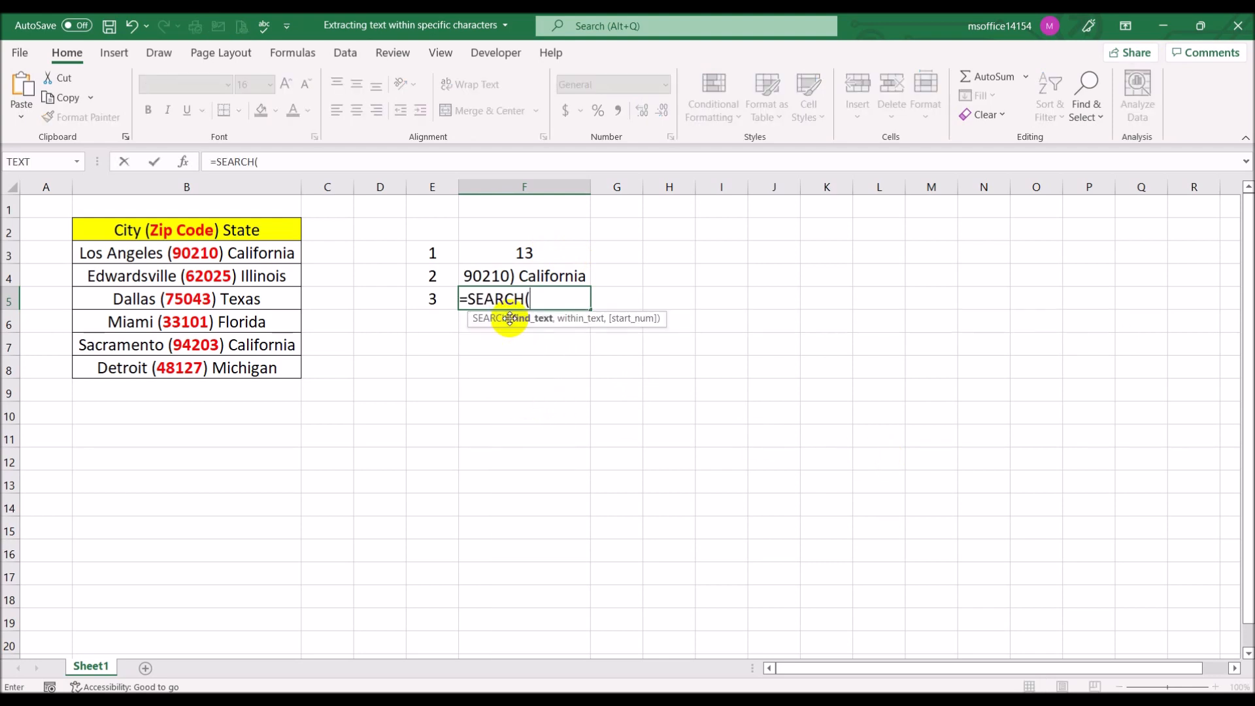
pyautogui.click(533, 277)
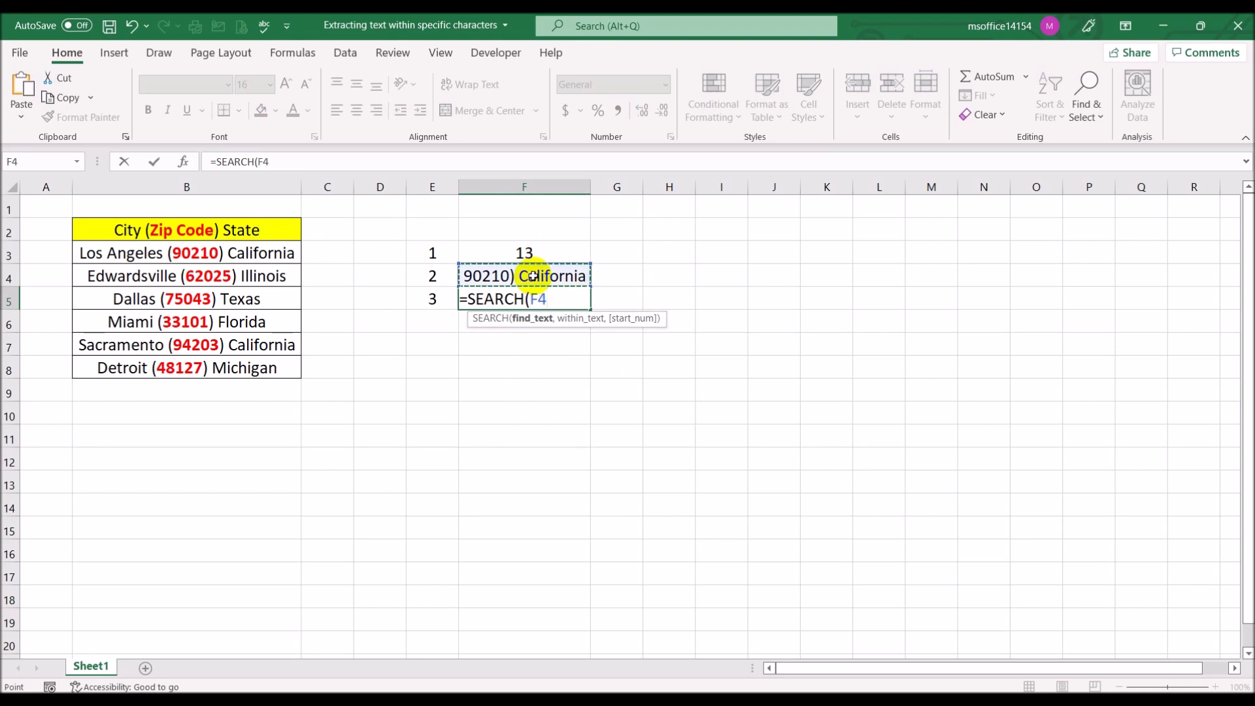
pyautogui.press('BackSpace')
pyautogui.press('BackSpace')
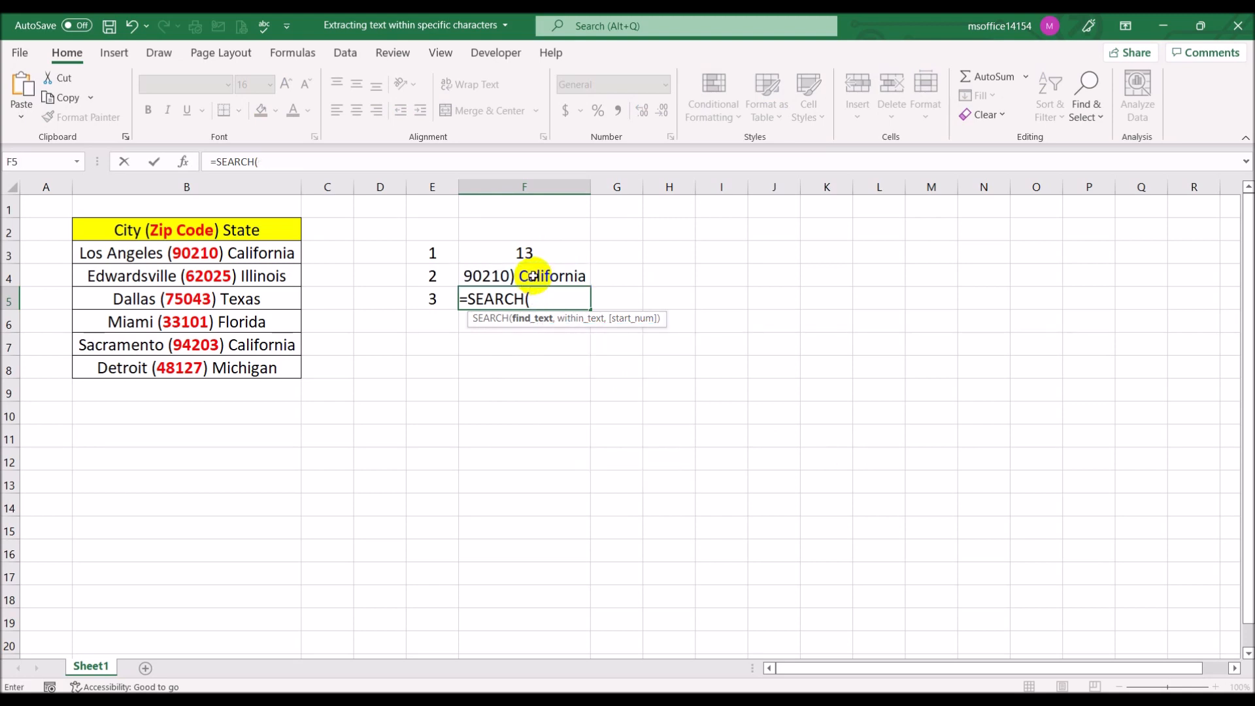
pyautogui.write('")",')
pyautogui.click(533, 276)
pyautogui.write(')')
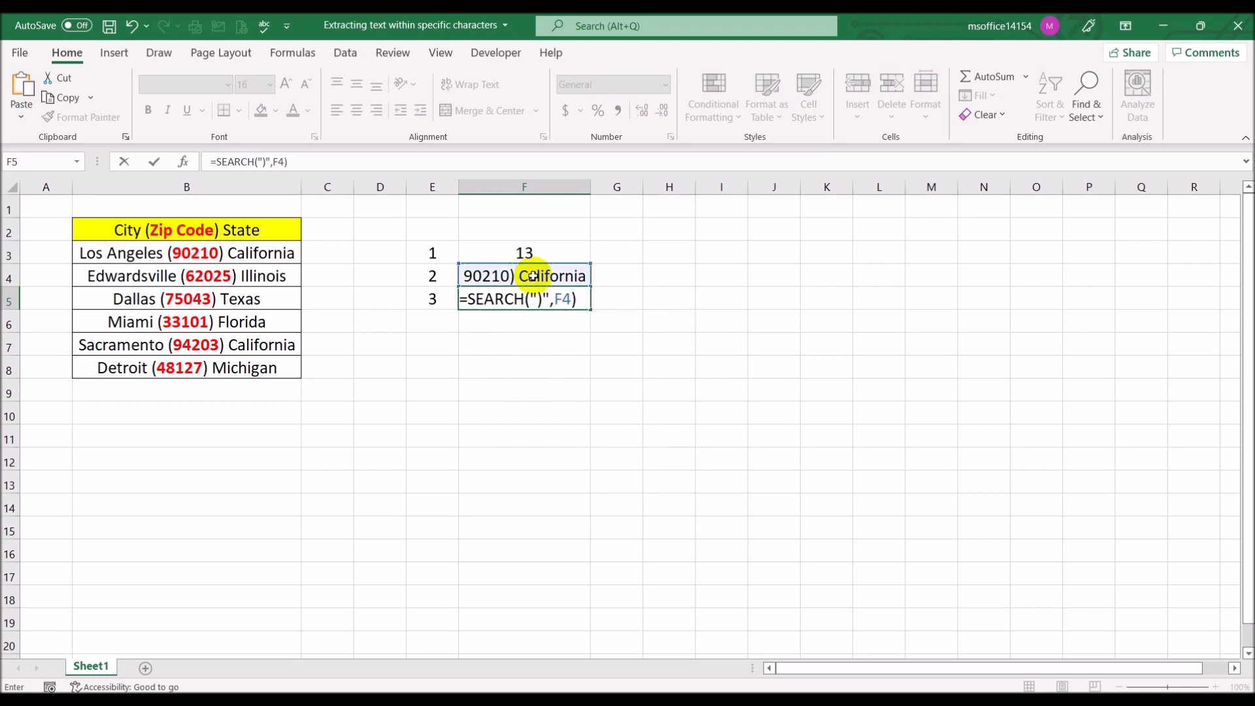
pyautogui.press('Return')
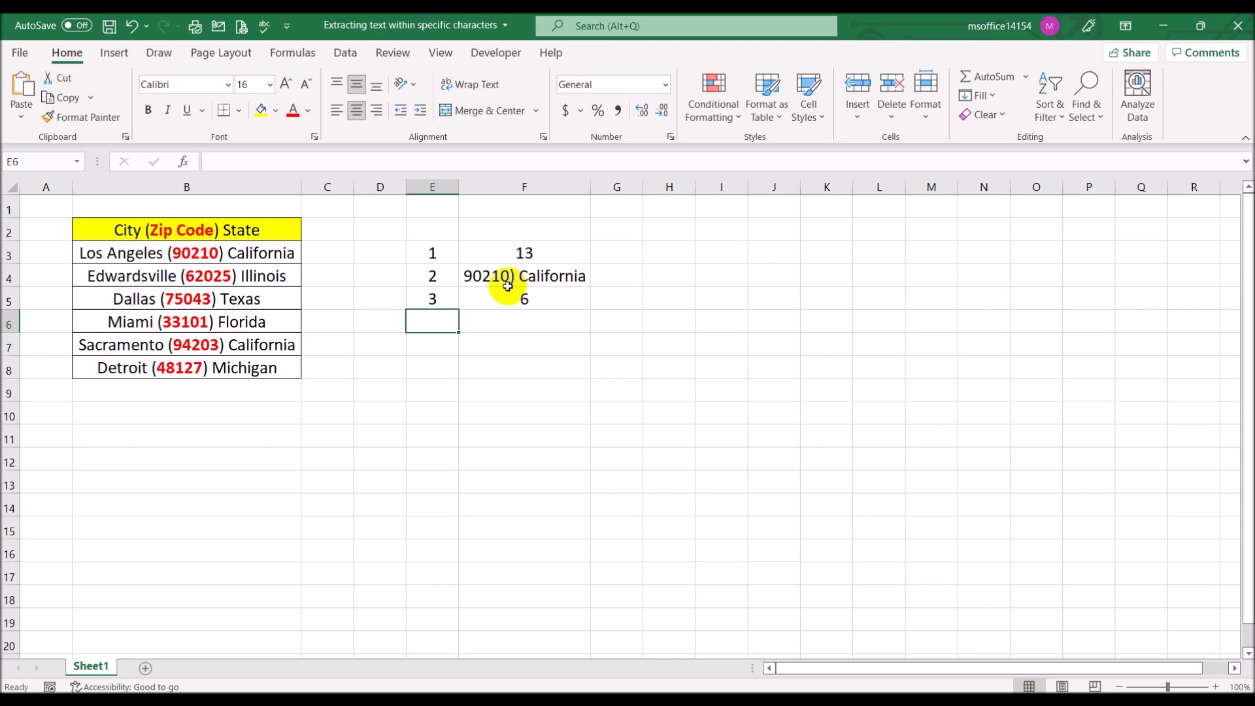
# Extend the zip code in cell B3 to 90210-1024 and fit the widths of columns B and F to their contents
pyautogui.click(210, 258)
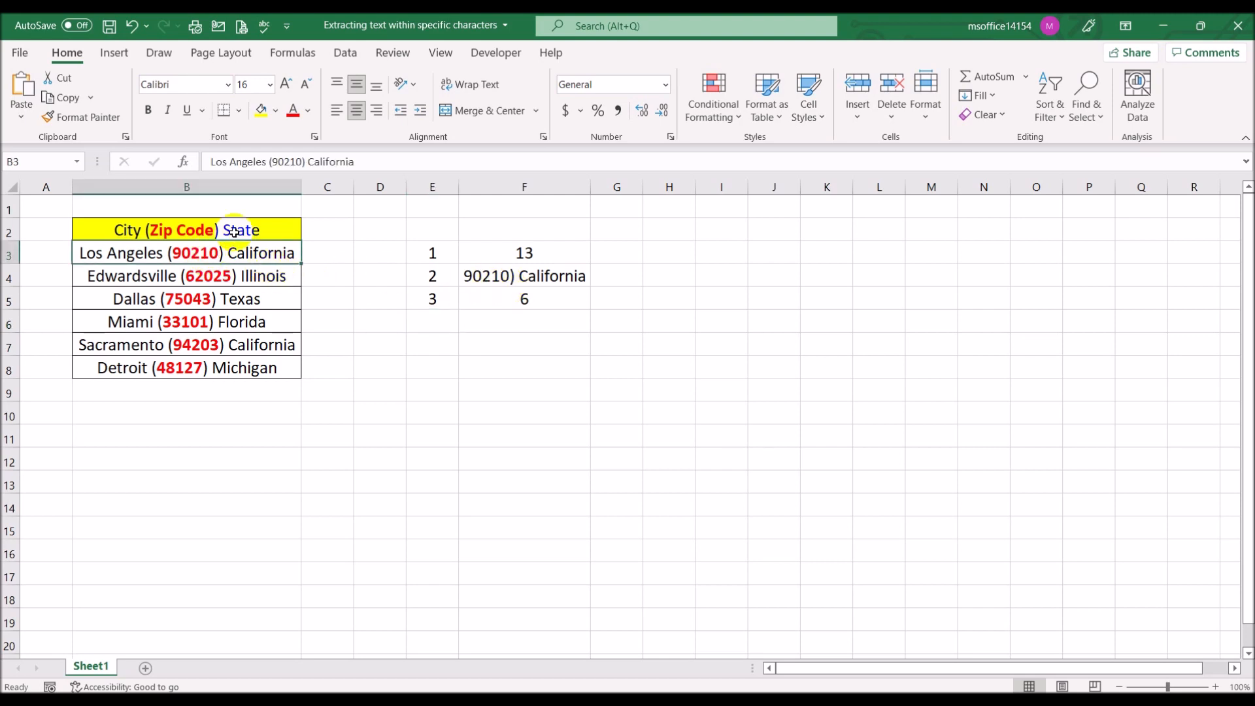
pyautogui.click(304, 161)
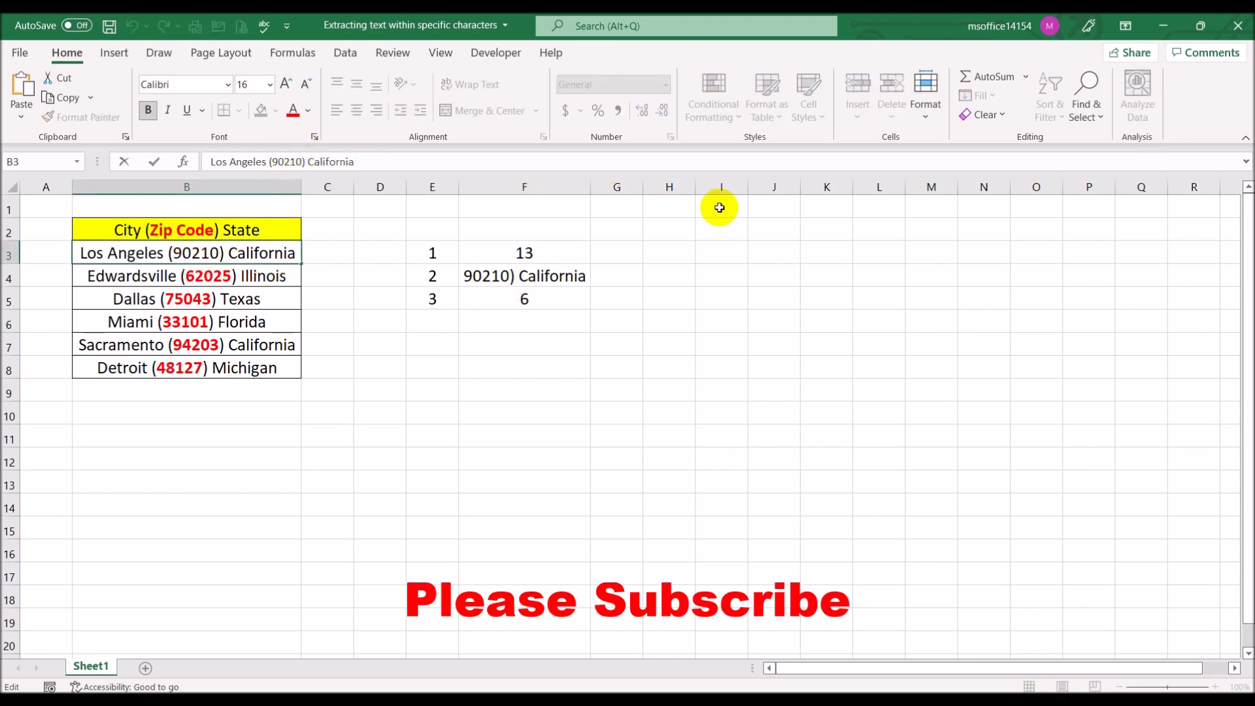
pyautogui.write('-1024')
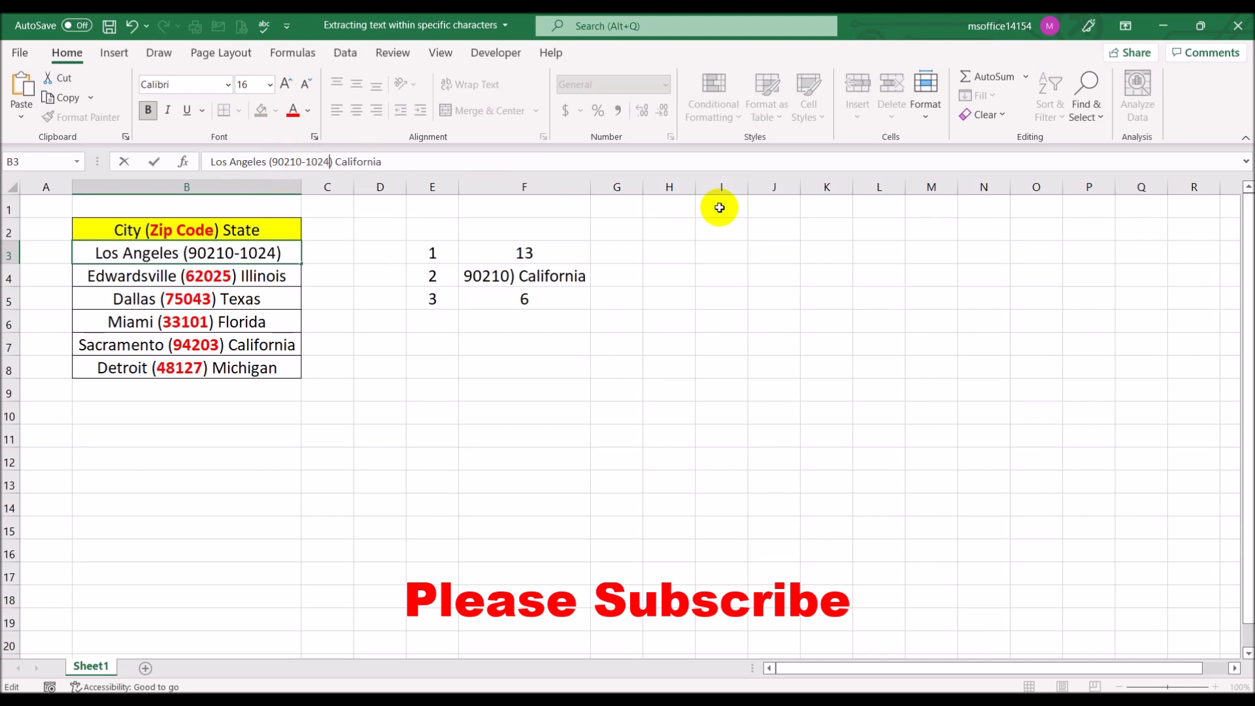
pyautogui.press('Return')
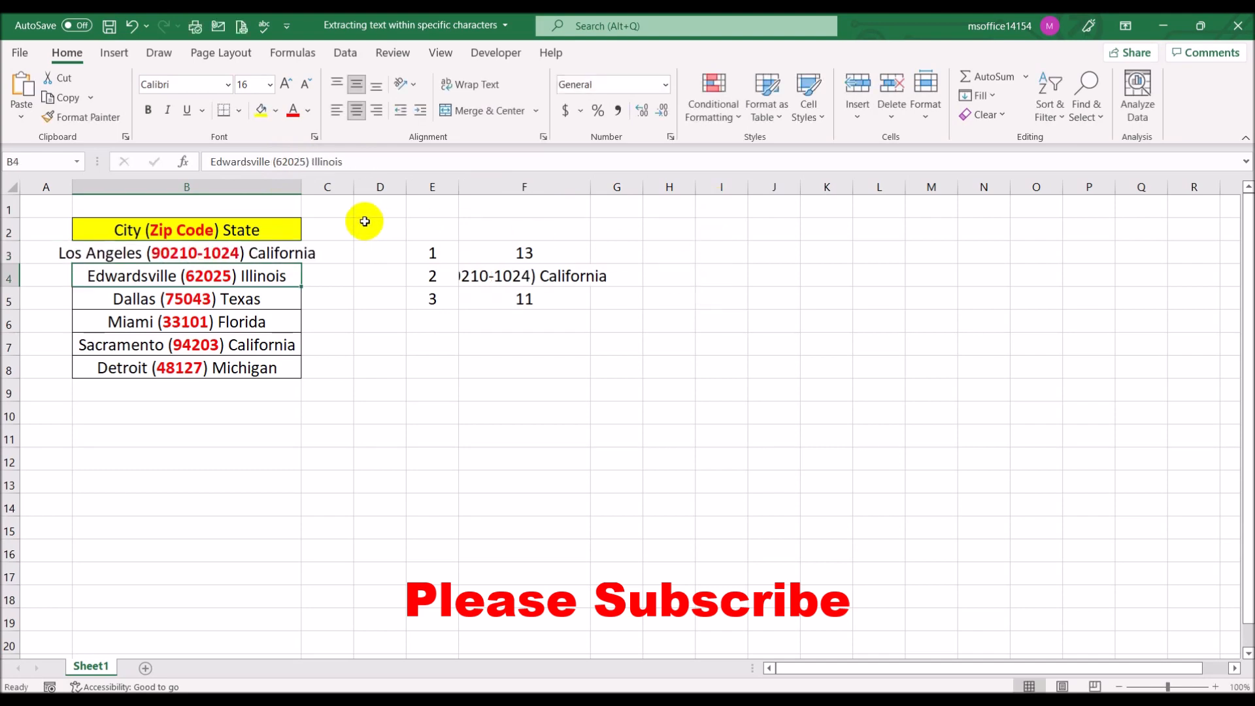
pyautogui.doubleClick(301, 186)
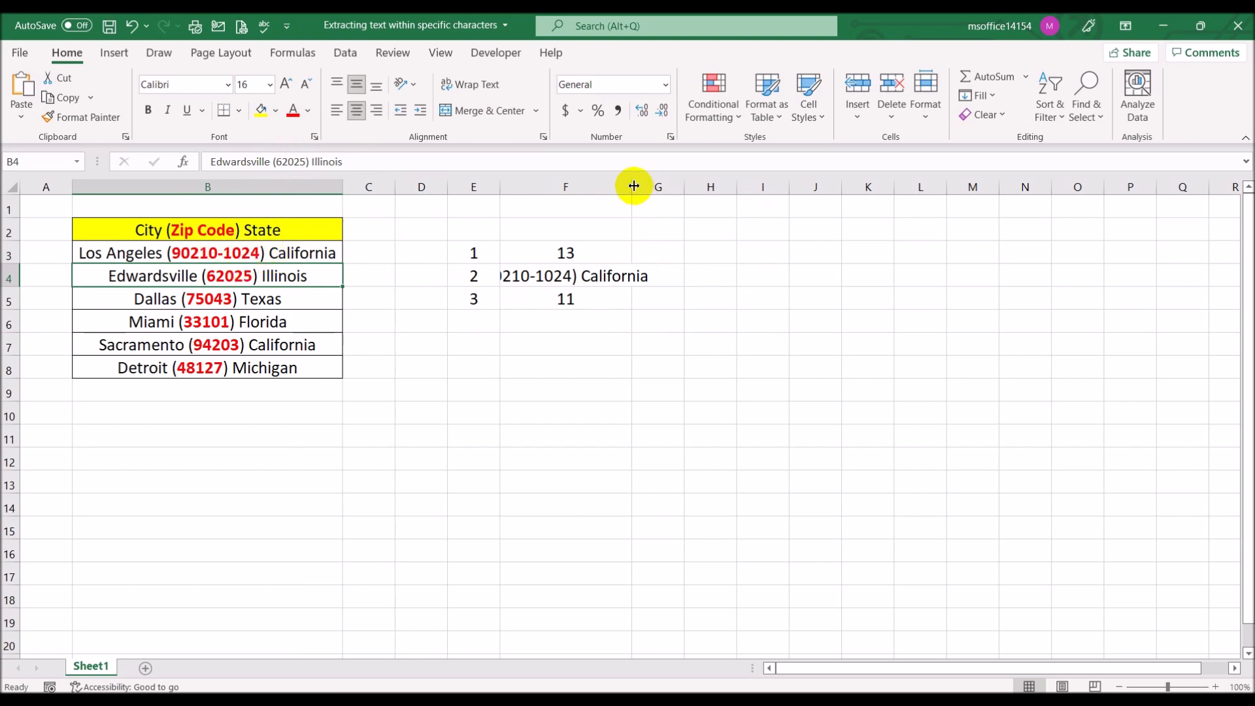
pyautogui.doubleClick(633, 187)
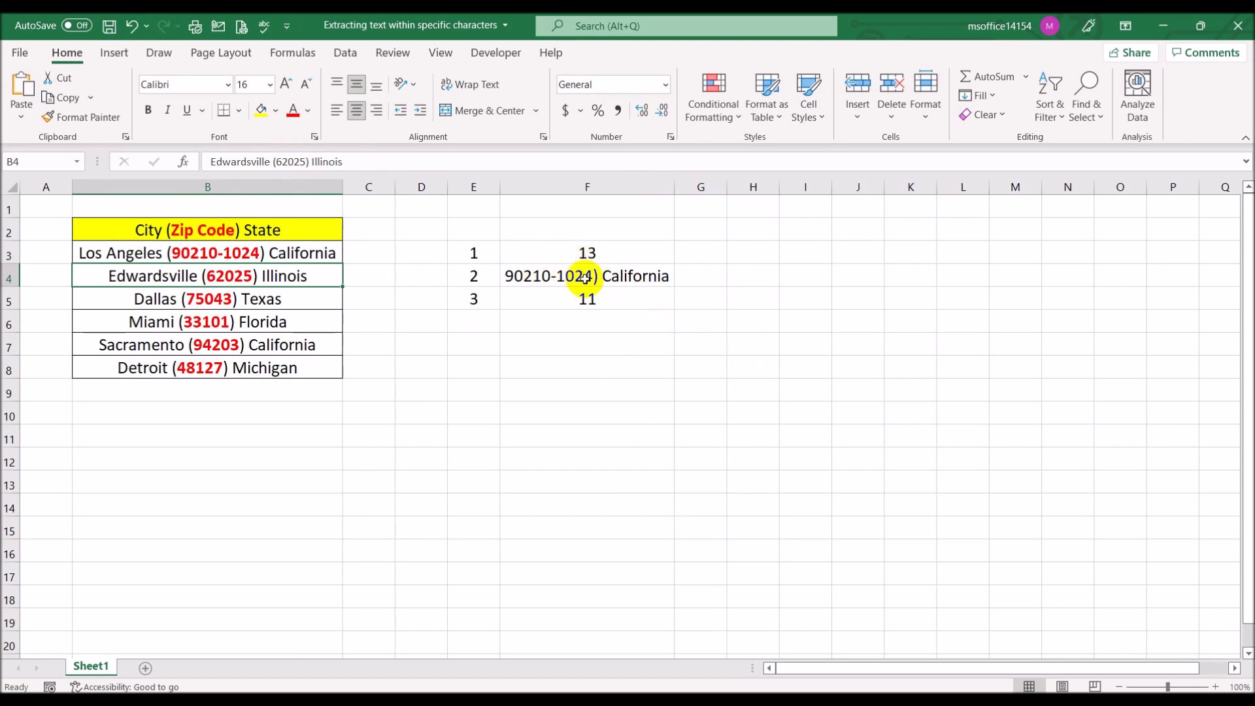
# Enter the step number 4 in cell E6 and the formula =LEFT(F4,F5) in cell F6
pyautogui.click(473, 322)
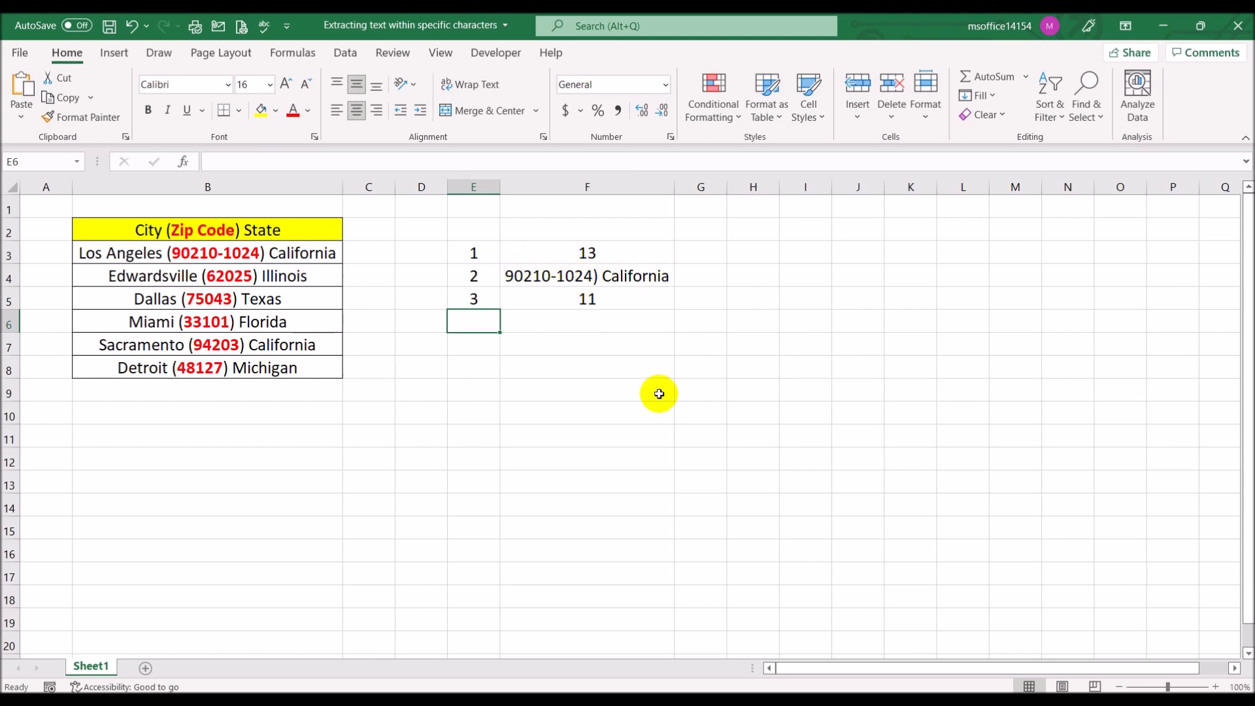
pyautogui.write('4')
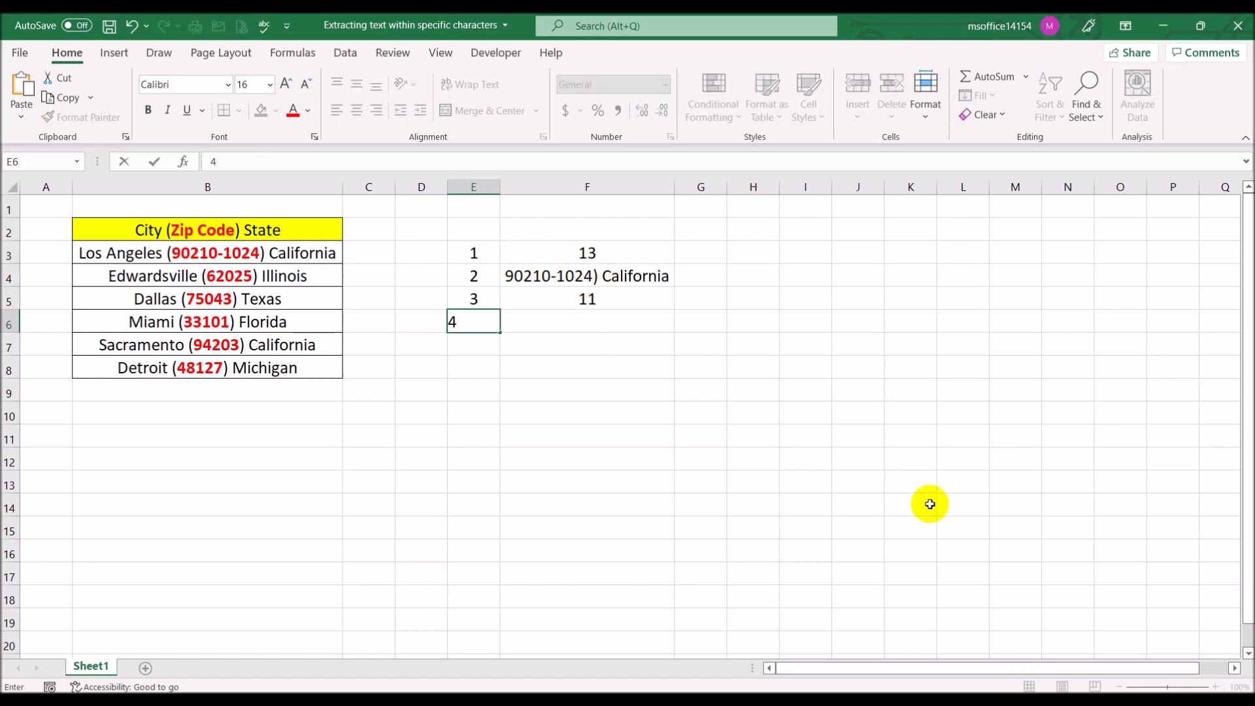
pyautogui.press('Tab')
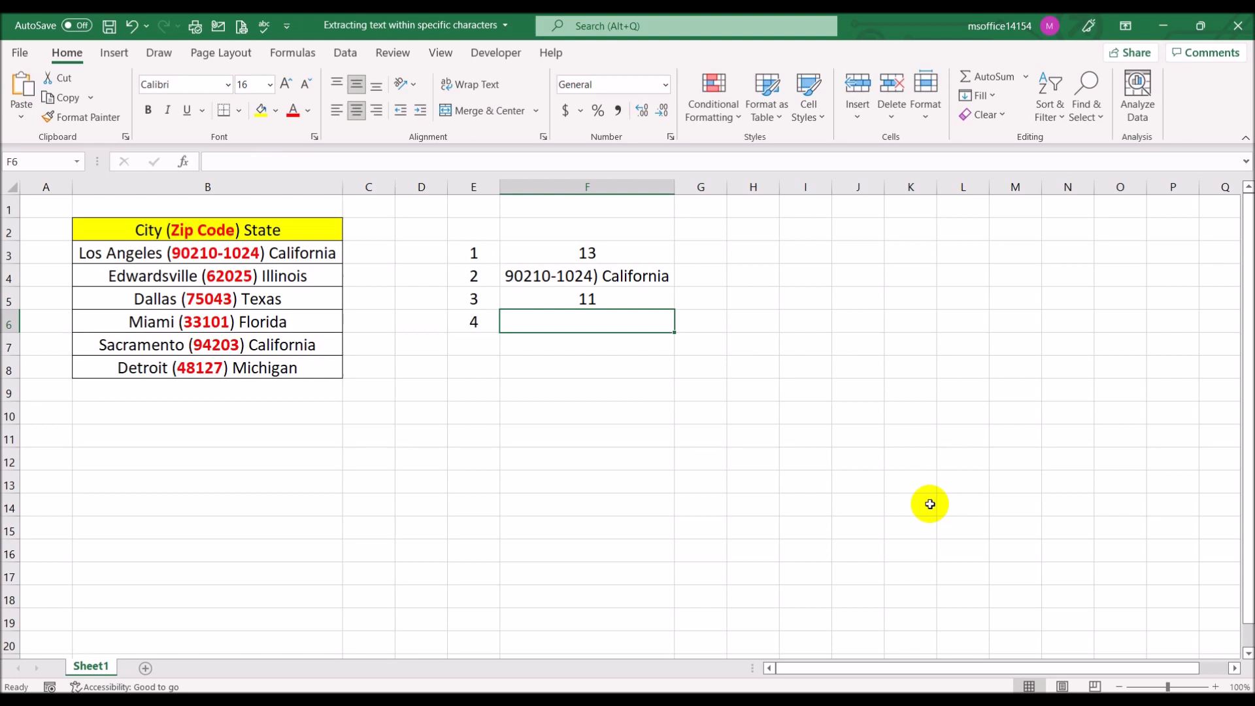
pyautogui.write('=left(')
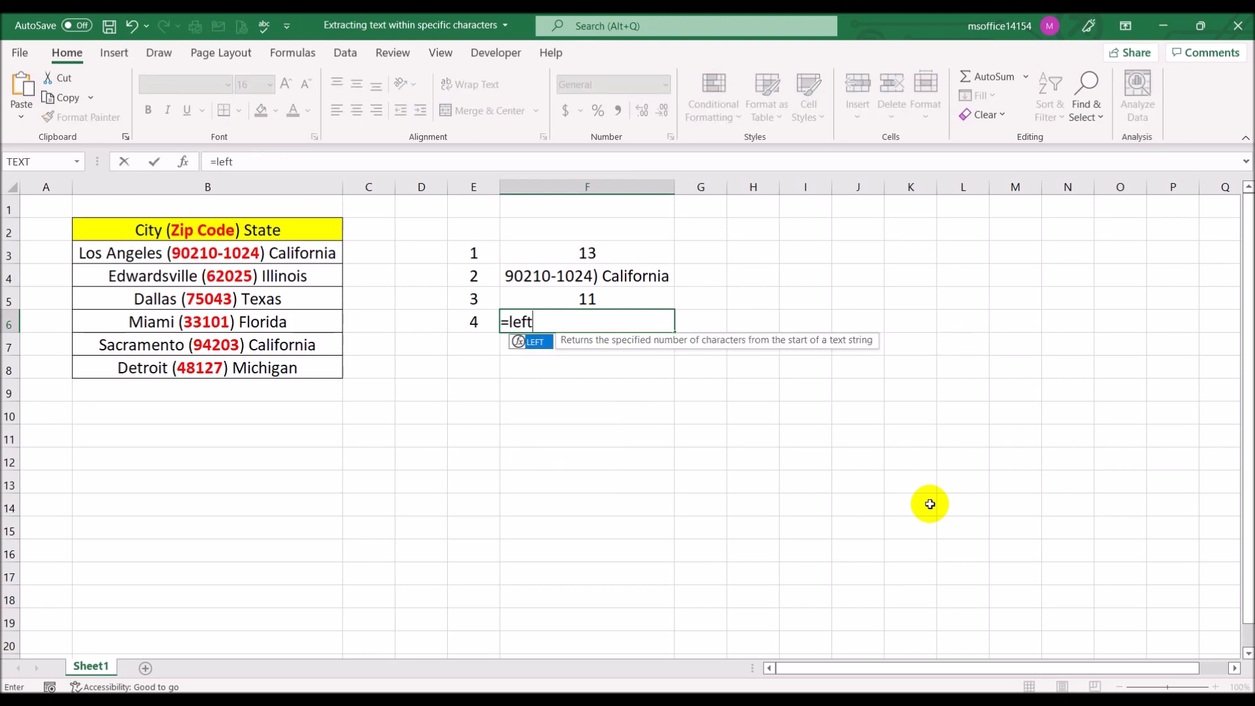
pyautogui.click(611, 276)
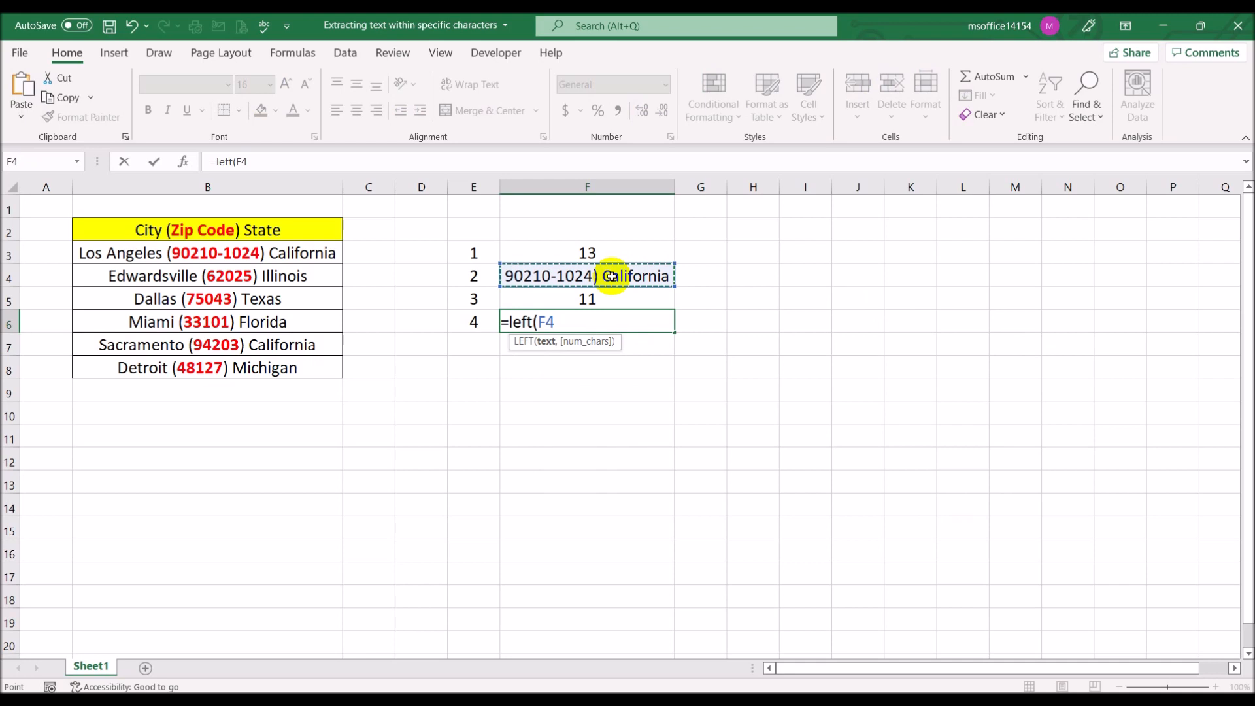
pyautogui.write(',')
pyautogui.click(651, 297)
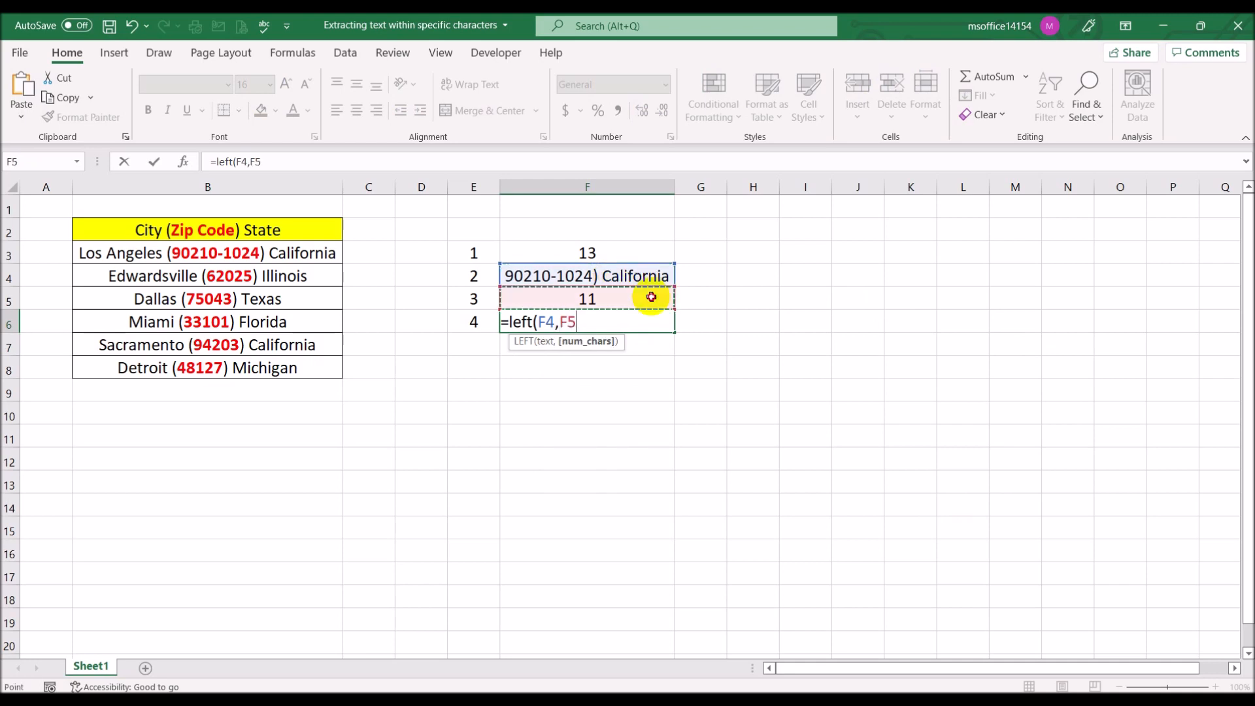
pyautogui.write(')')
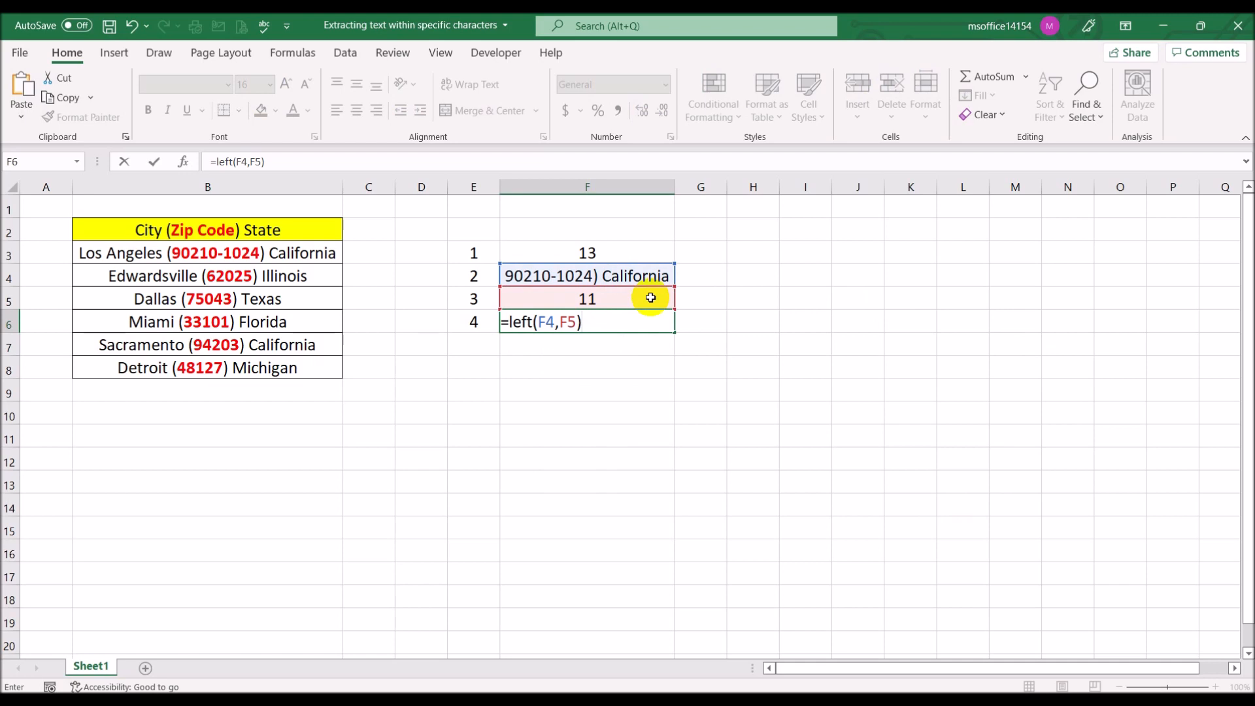
pyautogui.press('Return')
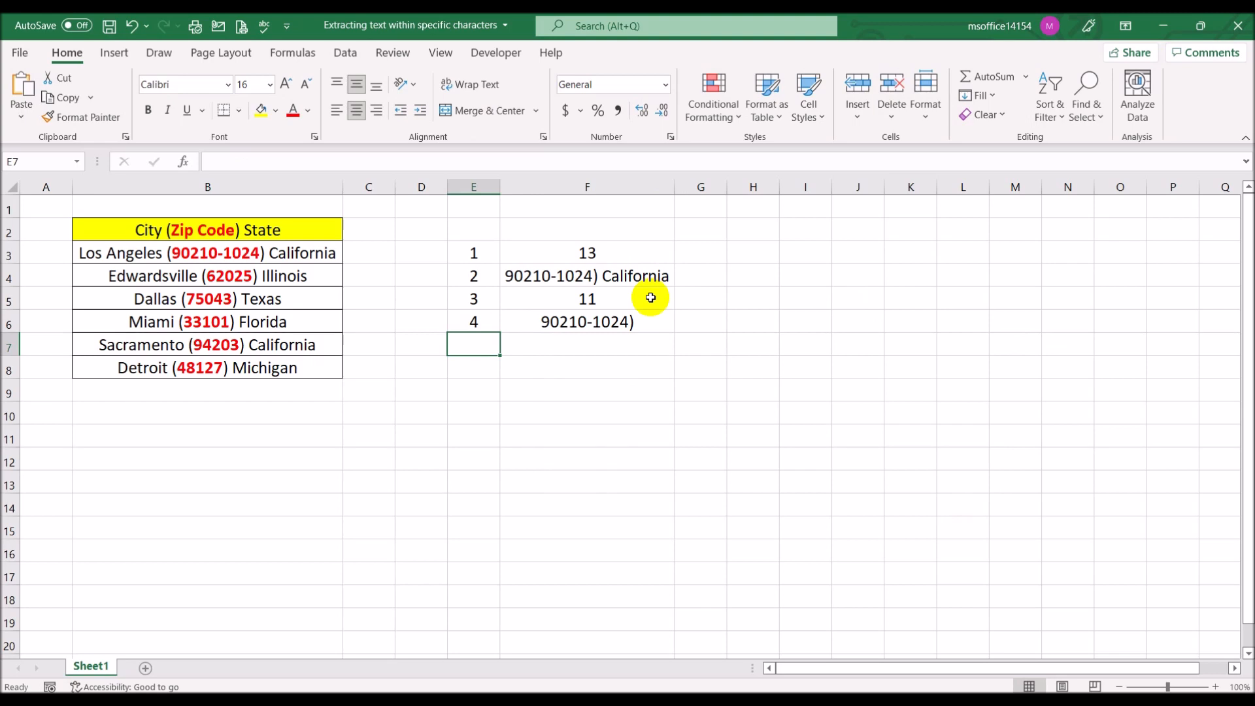
# Subtract 1 from the character count in cell F6 so the formula reads =LEFT(F4,F5-1)
pyautogui.click(632, 324)
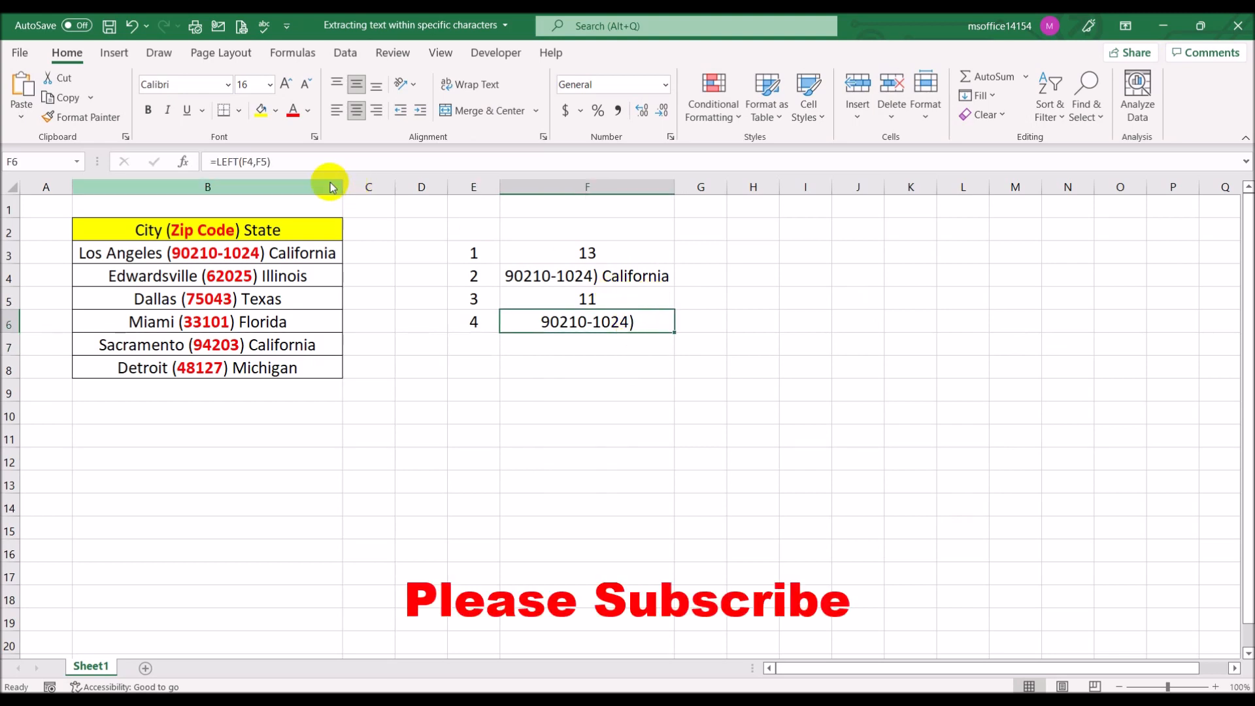
pyautogui.click(266, 161)
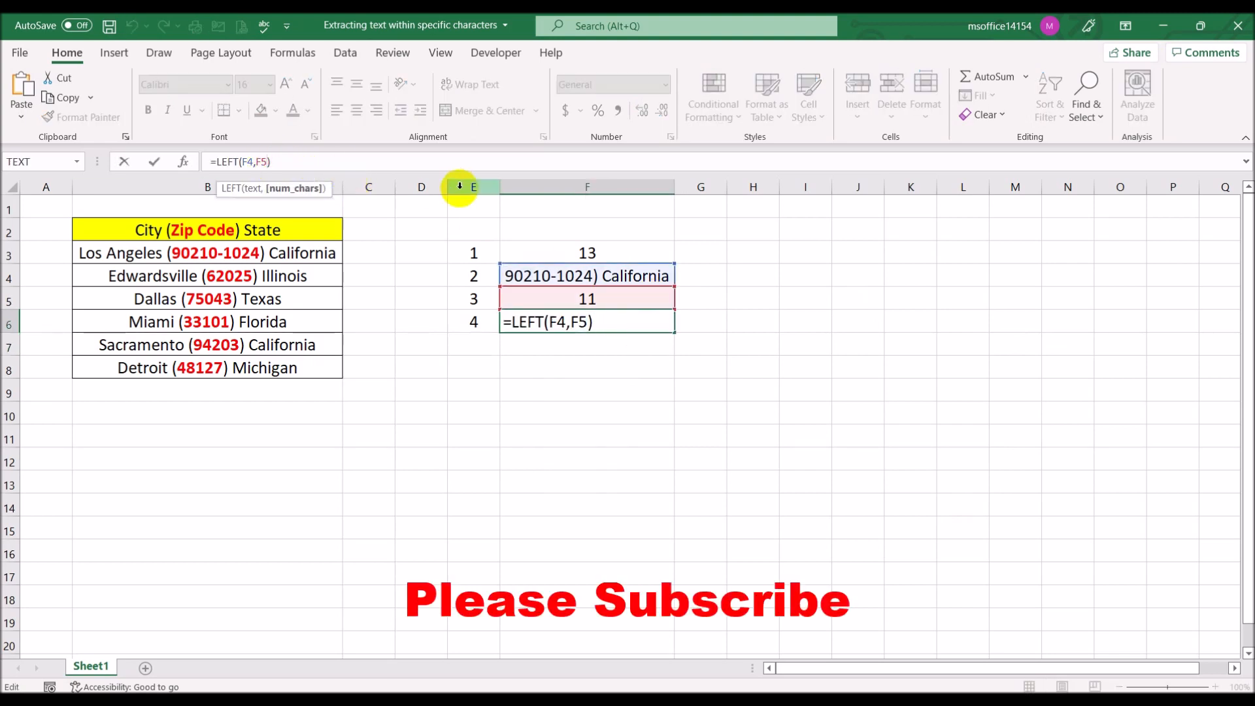
pyautogui.write('-1')
pyautogui.press('Return')
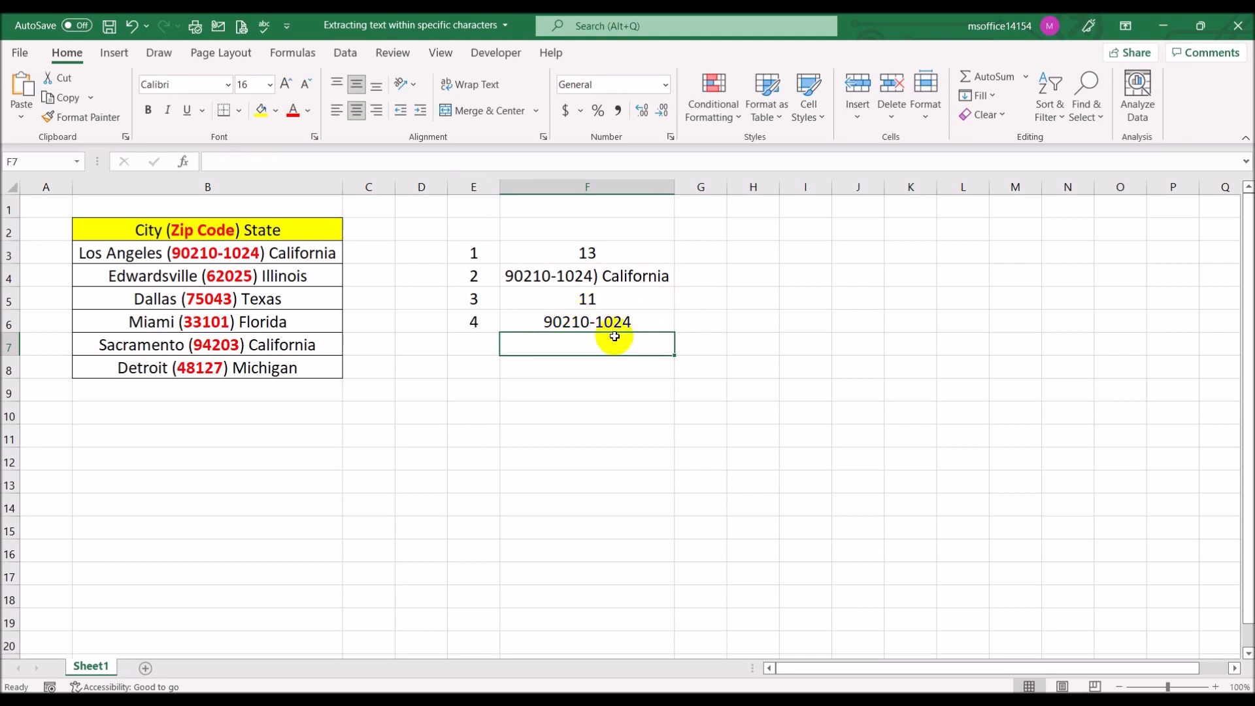
# Test the formulas by shortening the zip code in cell B3 to 90210, and undo that change
pyautogui.click(229, 255)
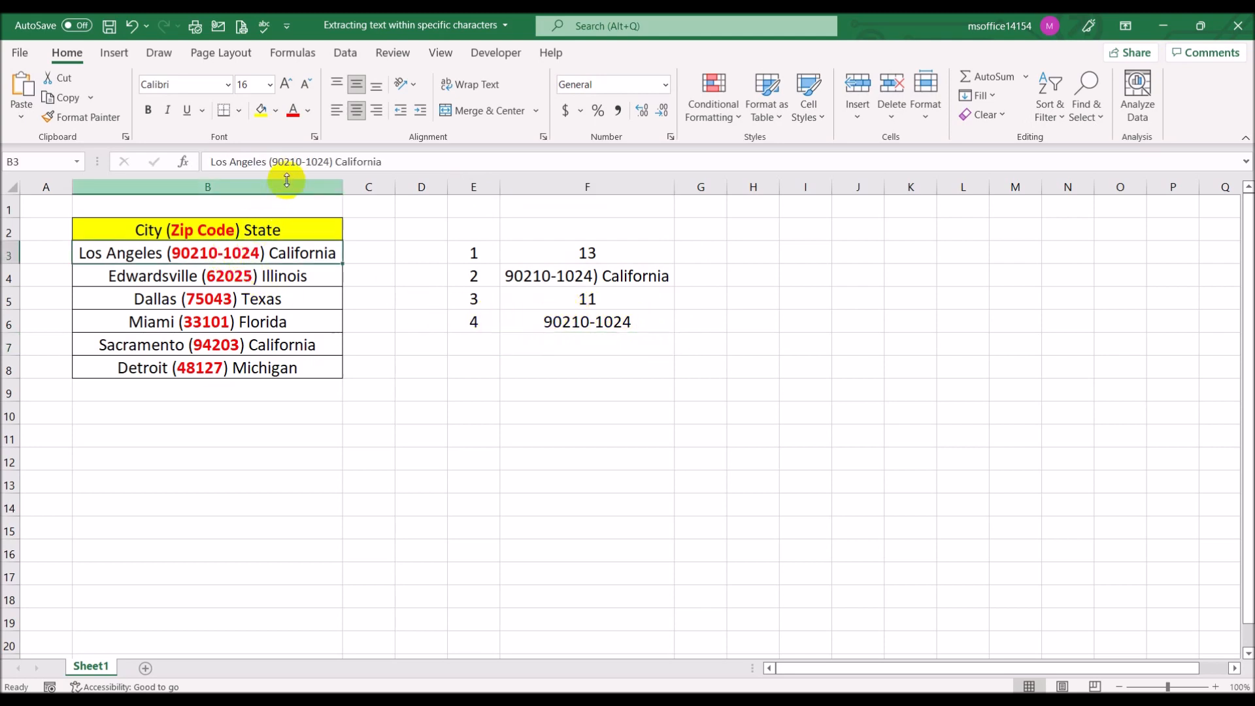
pyautogui.click(330, 162)
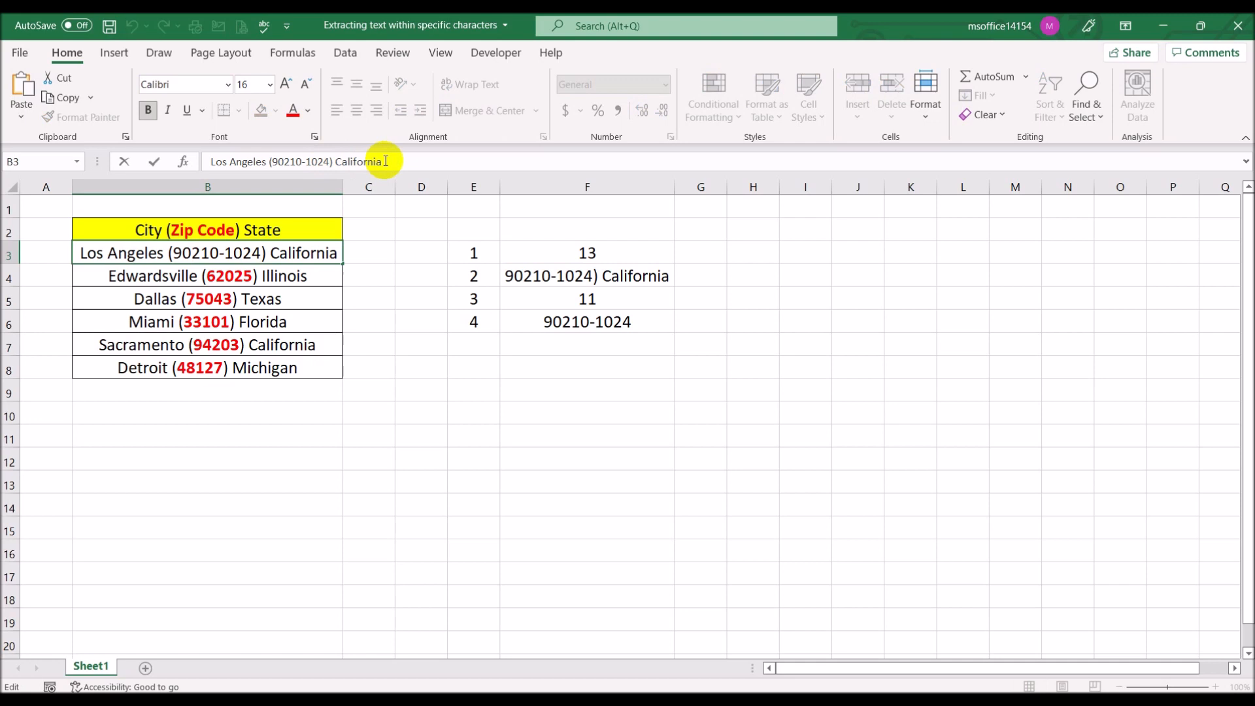
pyautogui.press('BackSpace')
pyautogui.press('BackSpace')
pyautogui.press('BackSpace')
pyautogui.press('BackSpace')
pyautogui.press('BackSpace')
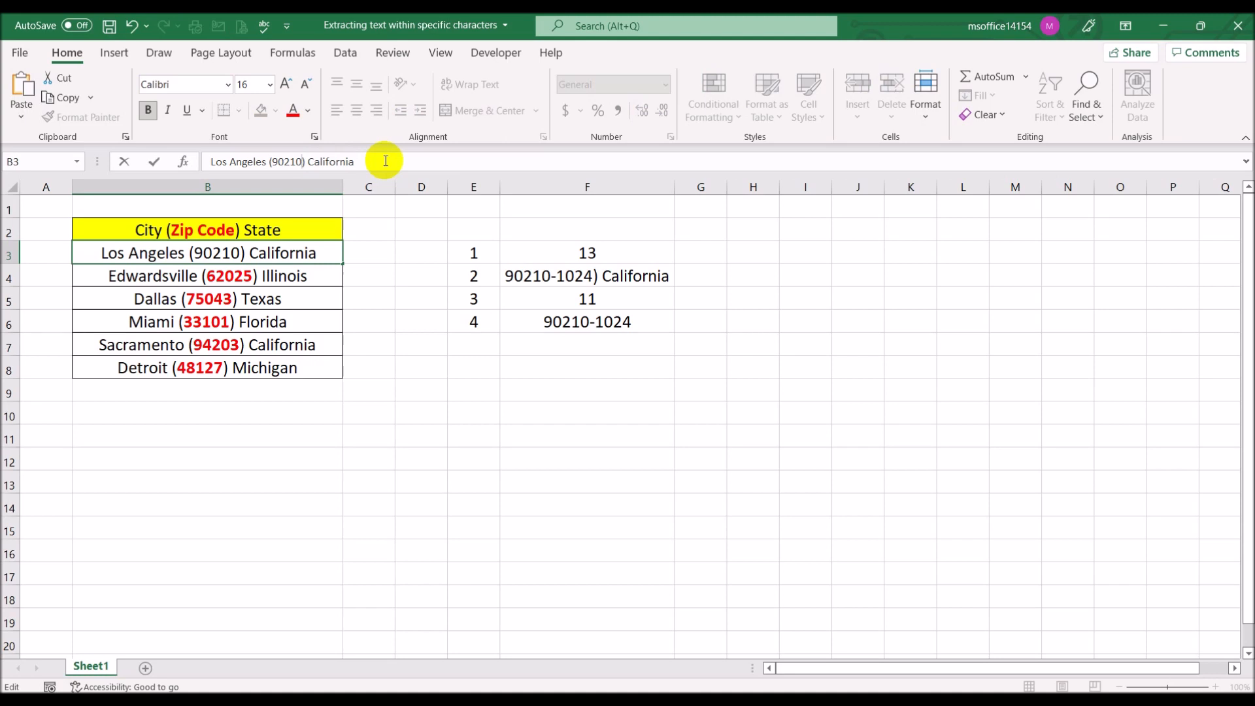
pyautogui.press('Return')
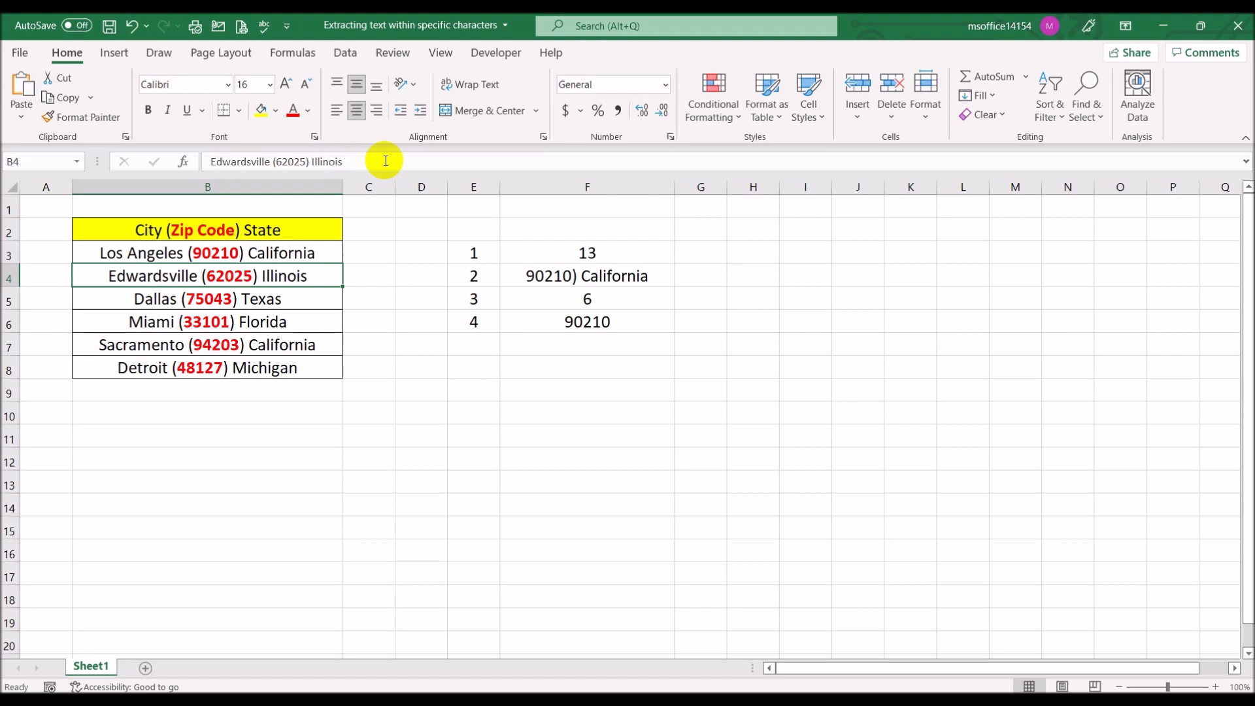
pyautogui.hotkey('ctrl', 'z')
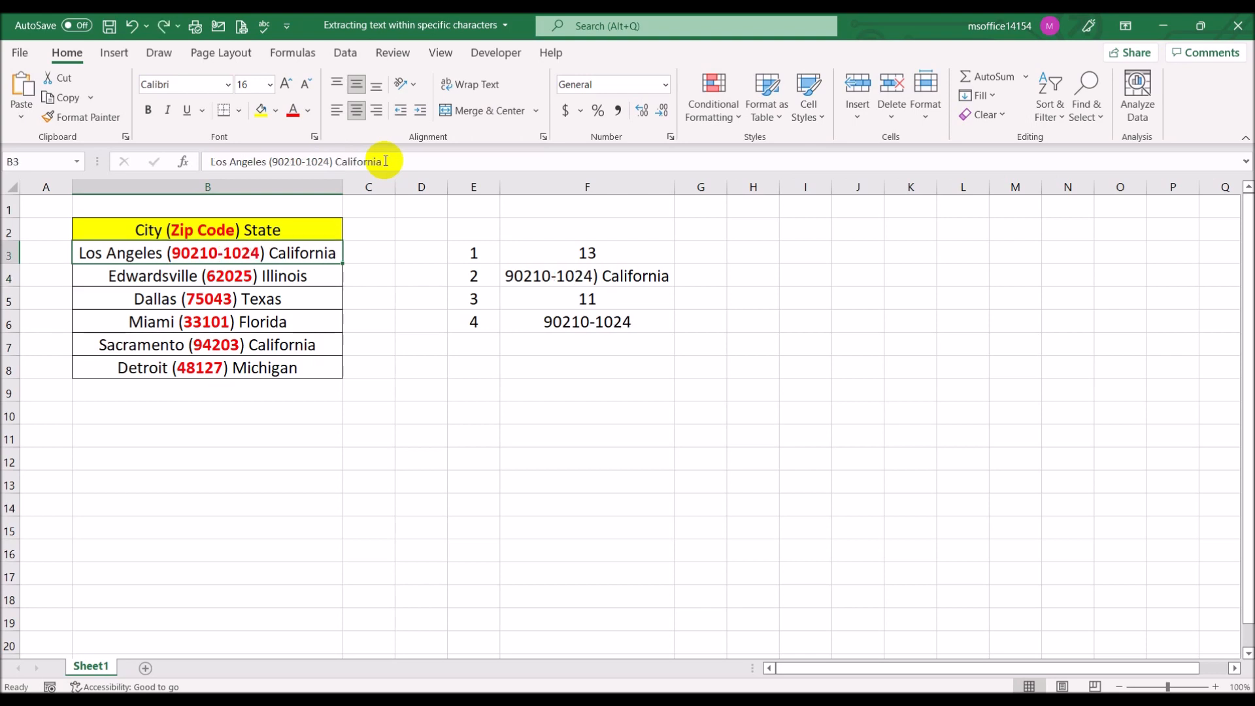
# Review the step formulas in cells F3 through F6
pyautogui.click(647, 409)
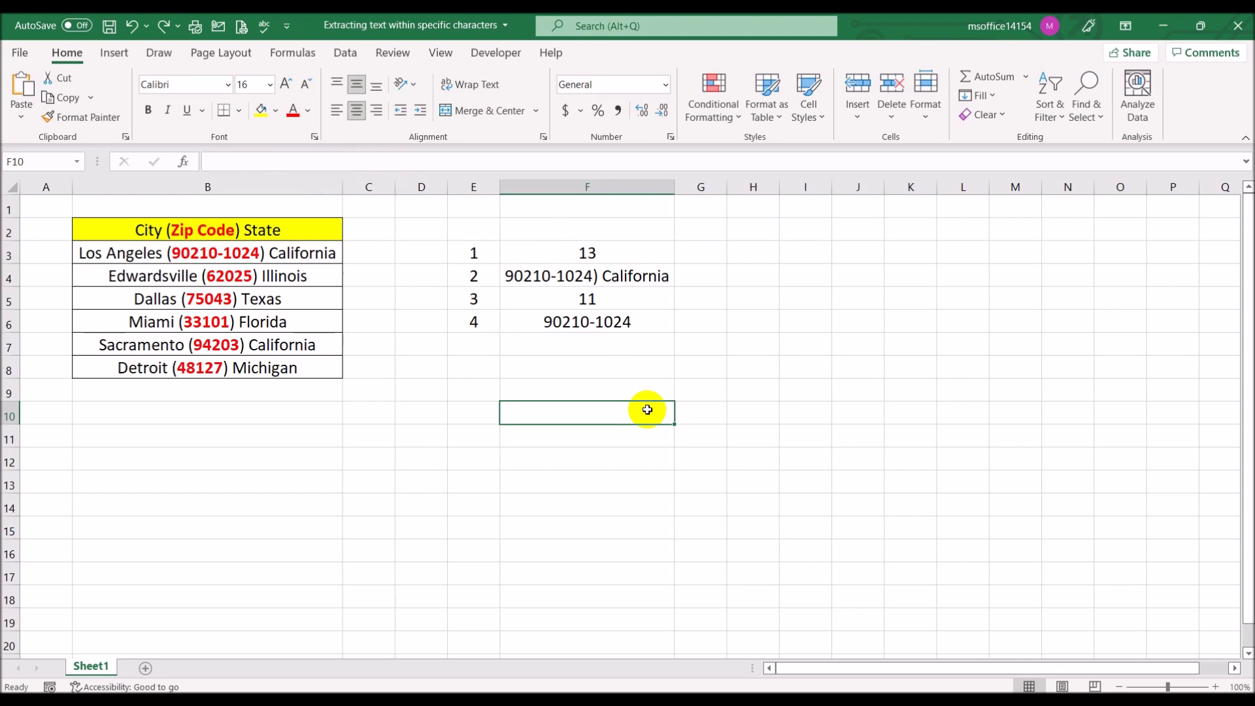
pyautogui.click(615, 254)
pyautogui.click(616, 273)
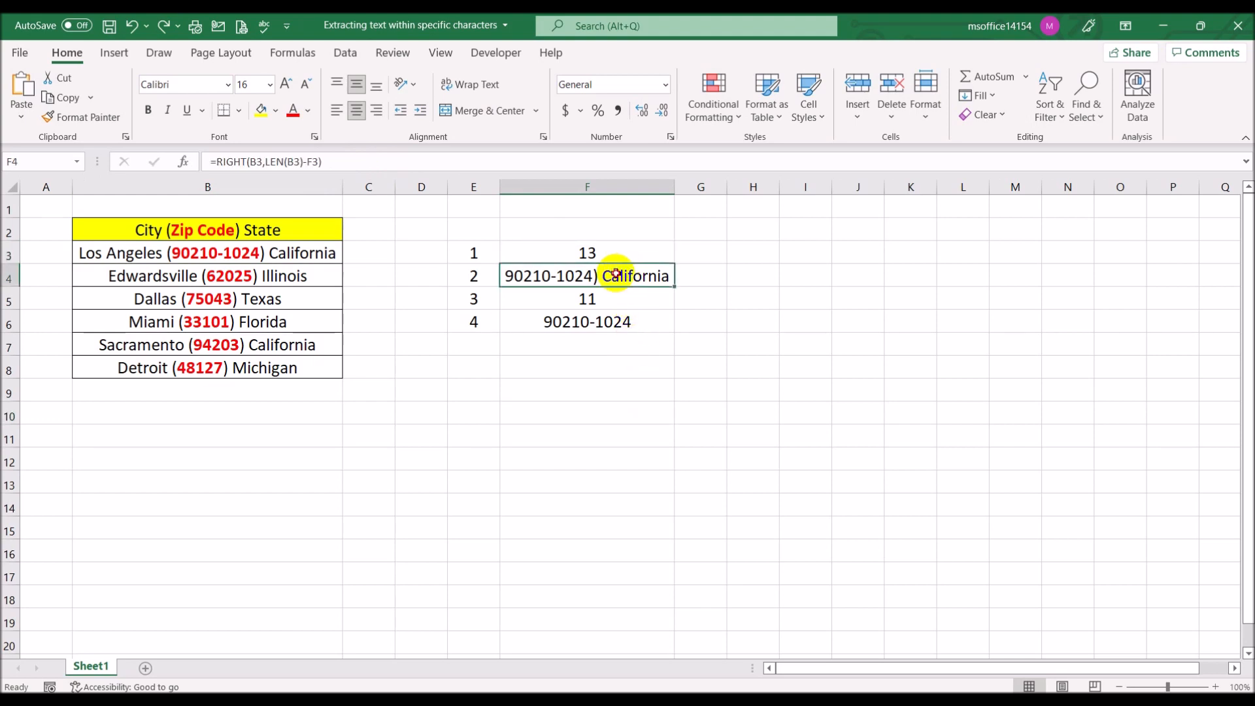
pyautogui.click(615, 299)
pyautogui.click(617, 327)
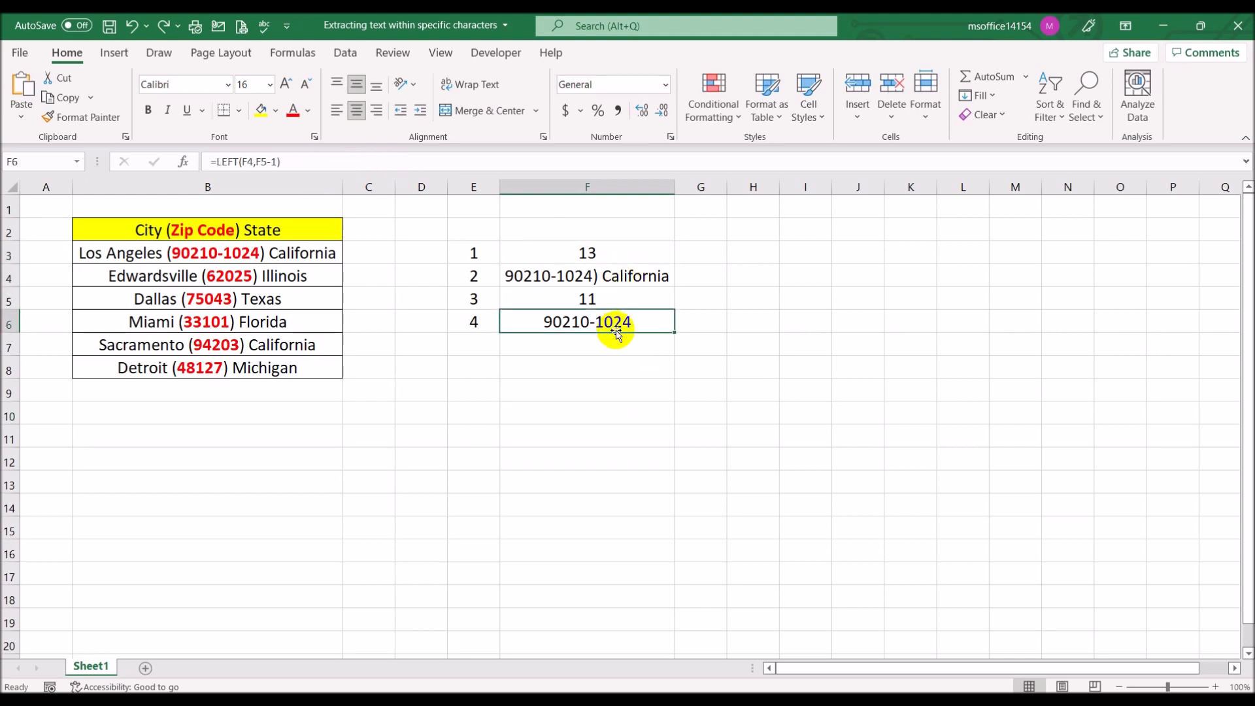
pyautogui.click(494, 364)
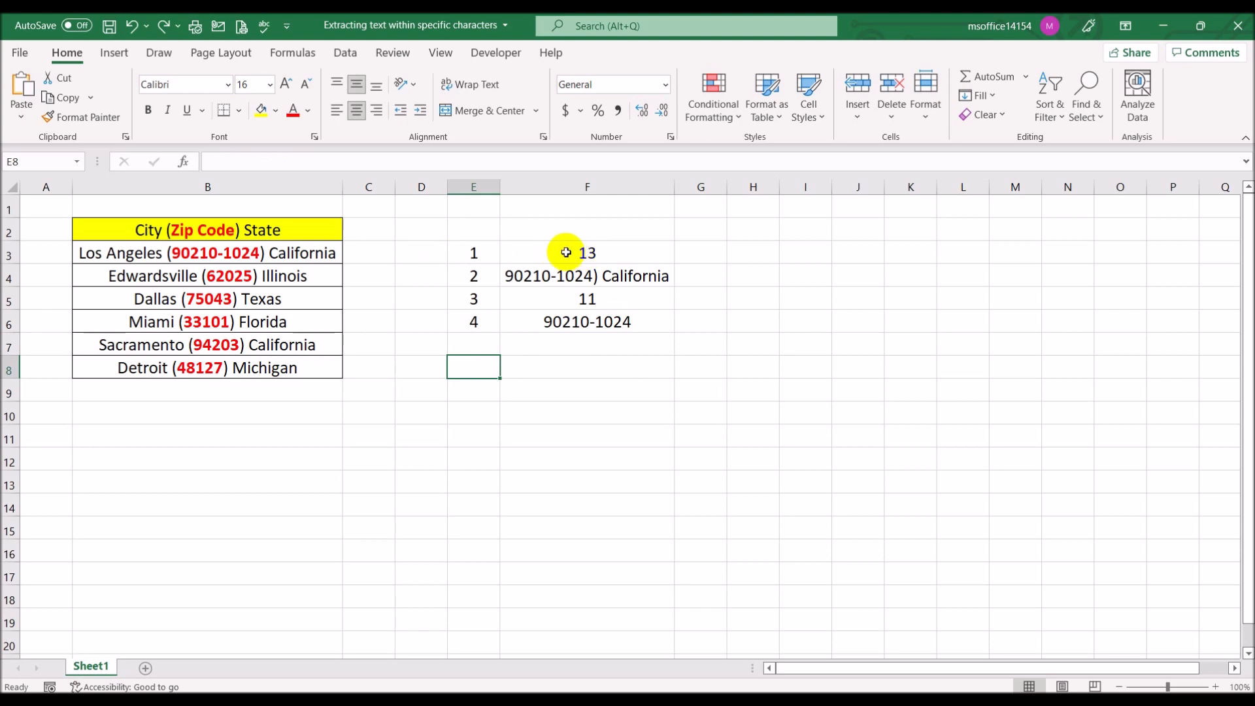
pyautogui.click(570, 275)
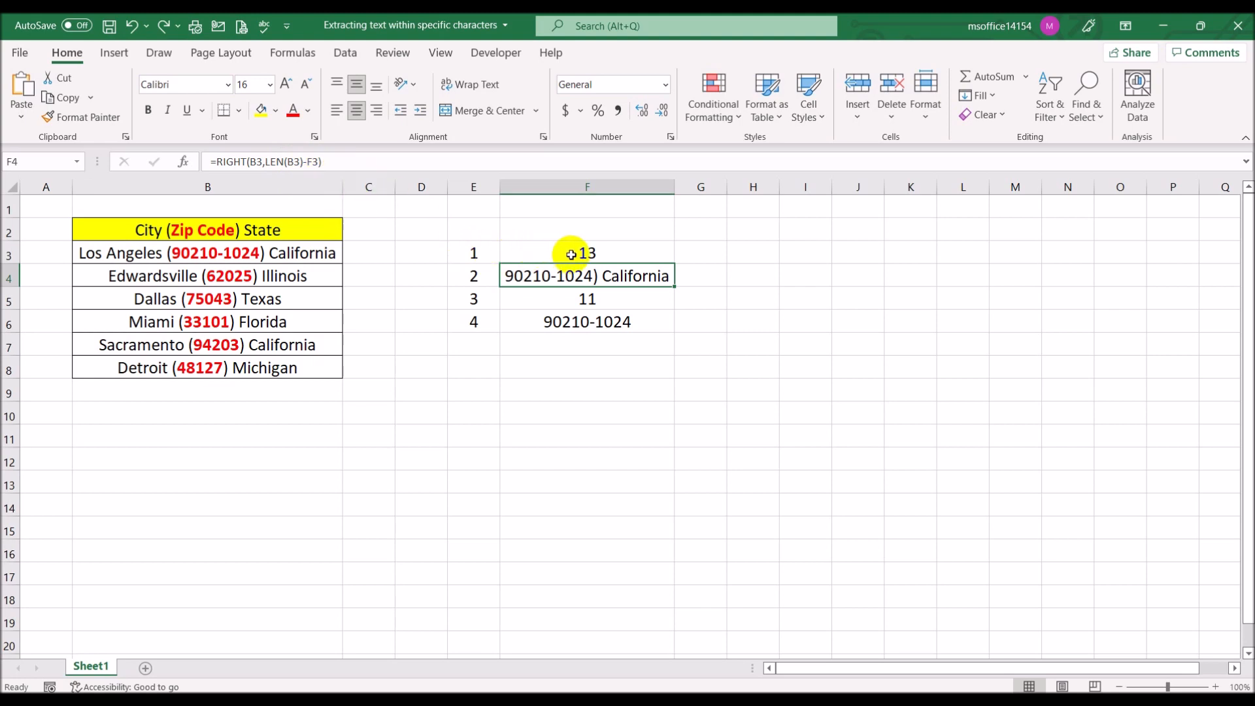
pyautogui.click(611, 251)
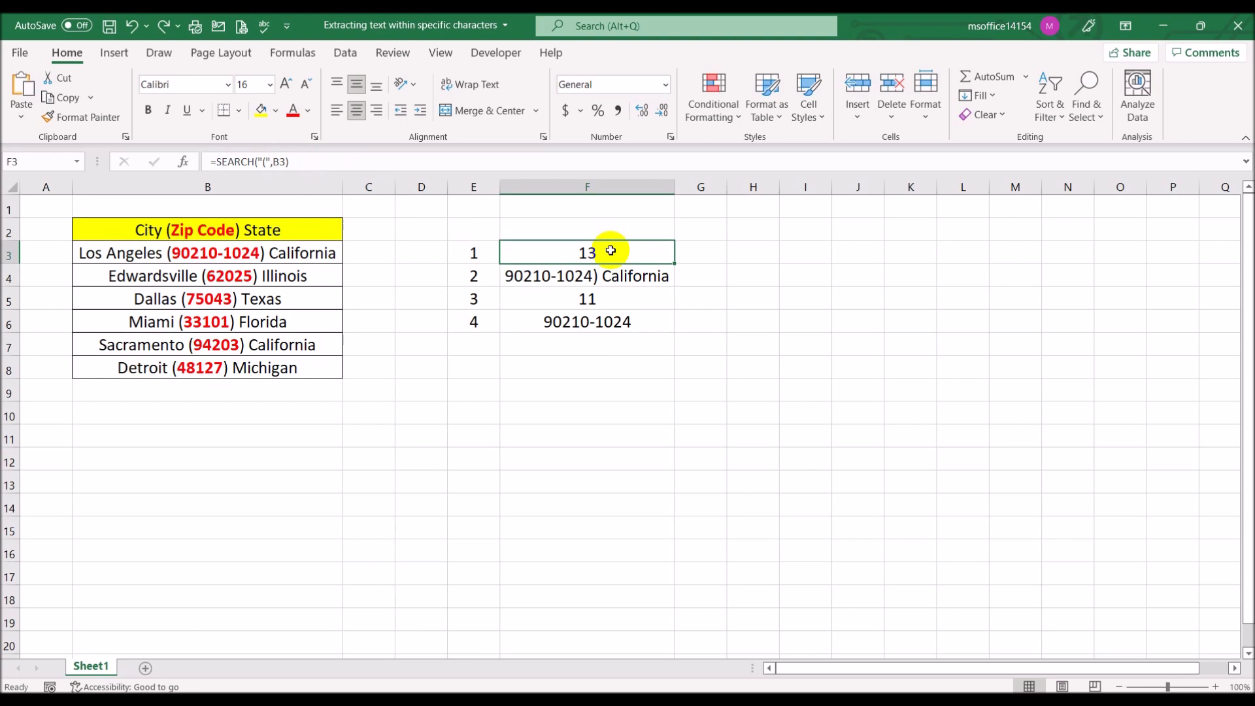
pyautogui.click(313, 161)
pyautogui.moveTo(312, 160); pyautogui.dragTo(216, 161)
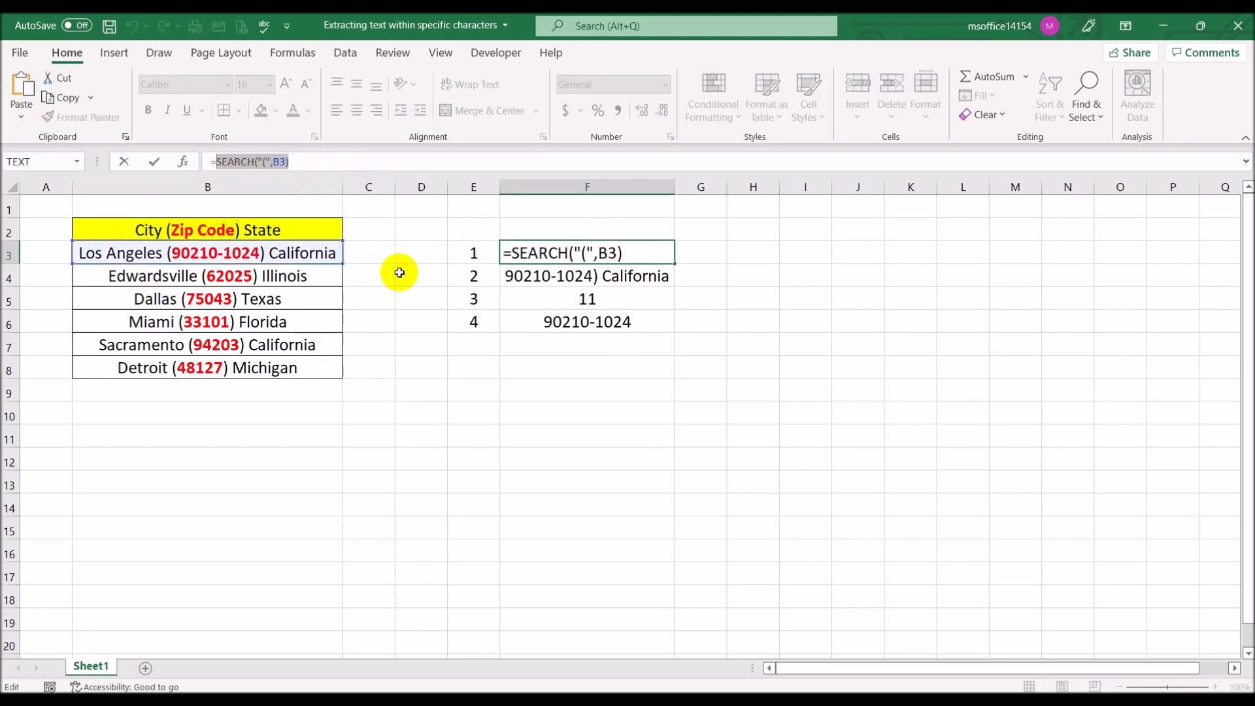
pyautogui.press('Escape')
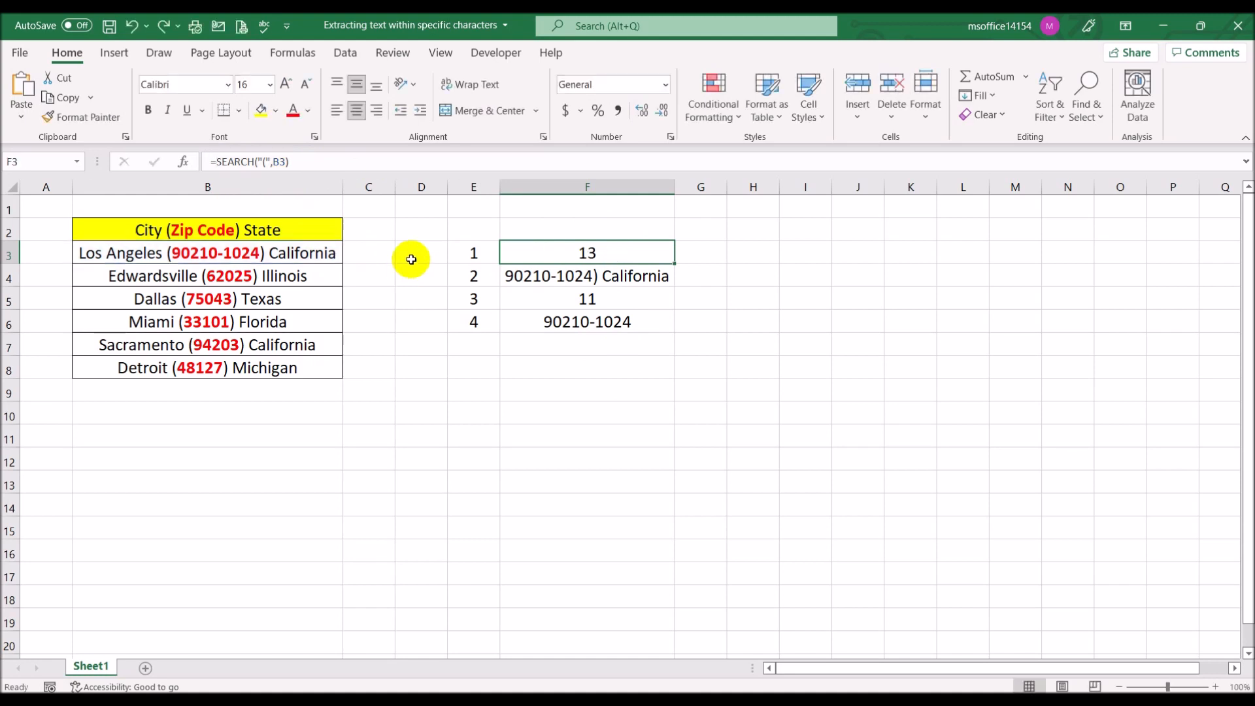
# Copy the formula text =RIGHT(B3,LEN(B3)-F3) from cell F4 and paste it into cell F10
pyautogui.click(533, 276)
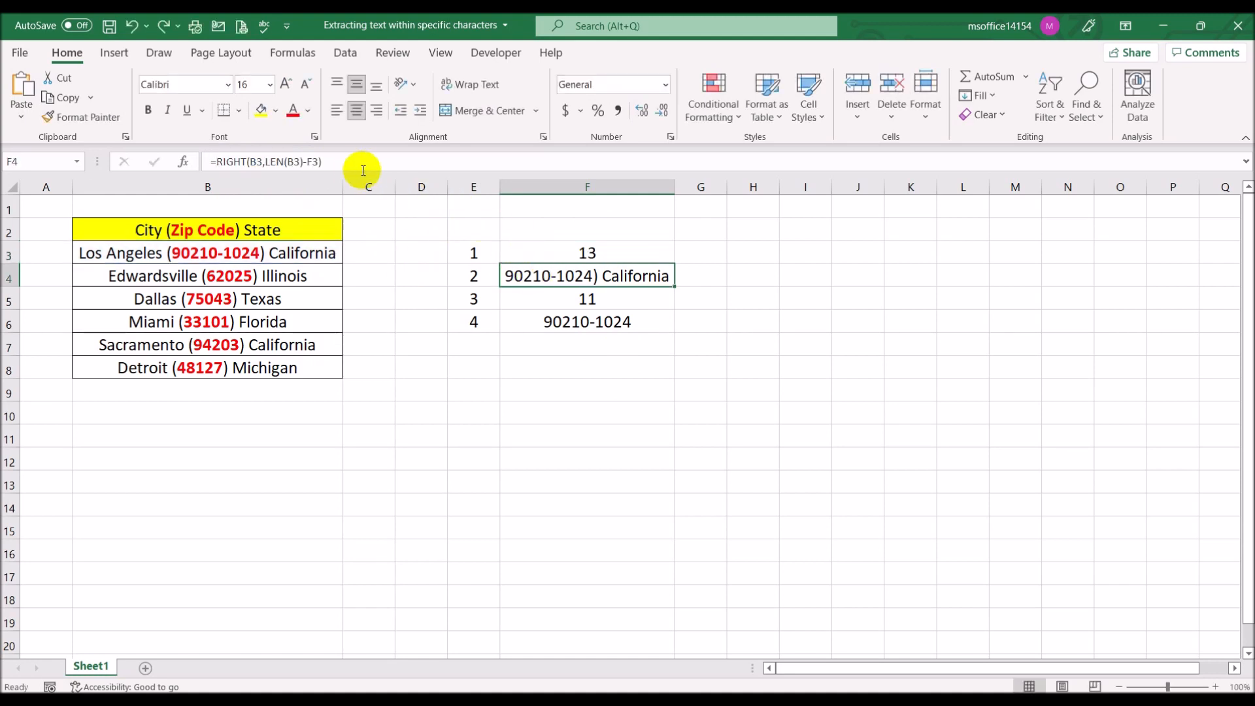
pyautogui.click(536, 320)
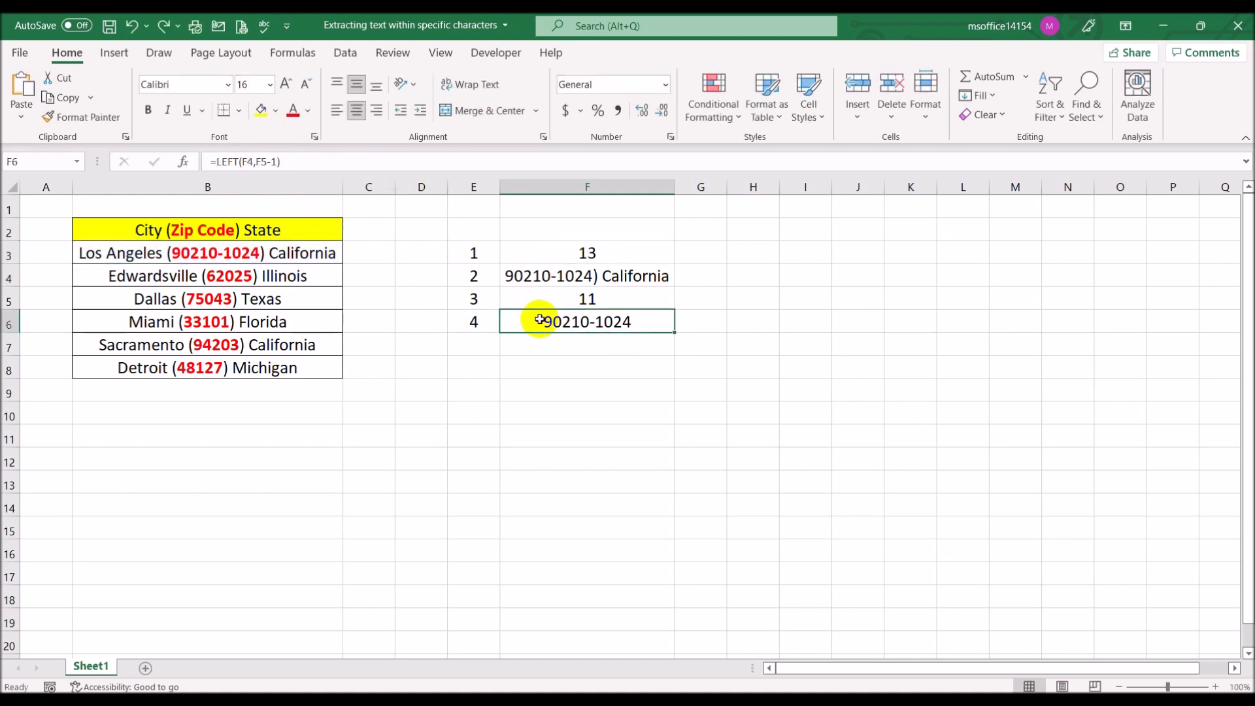
pyautogui.click(547, 275)
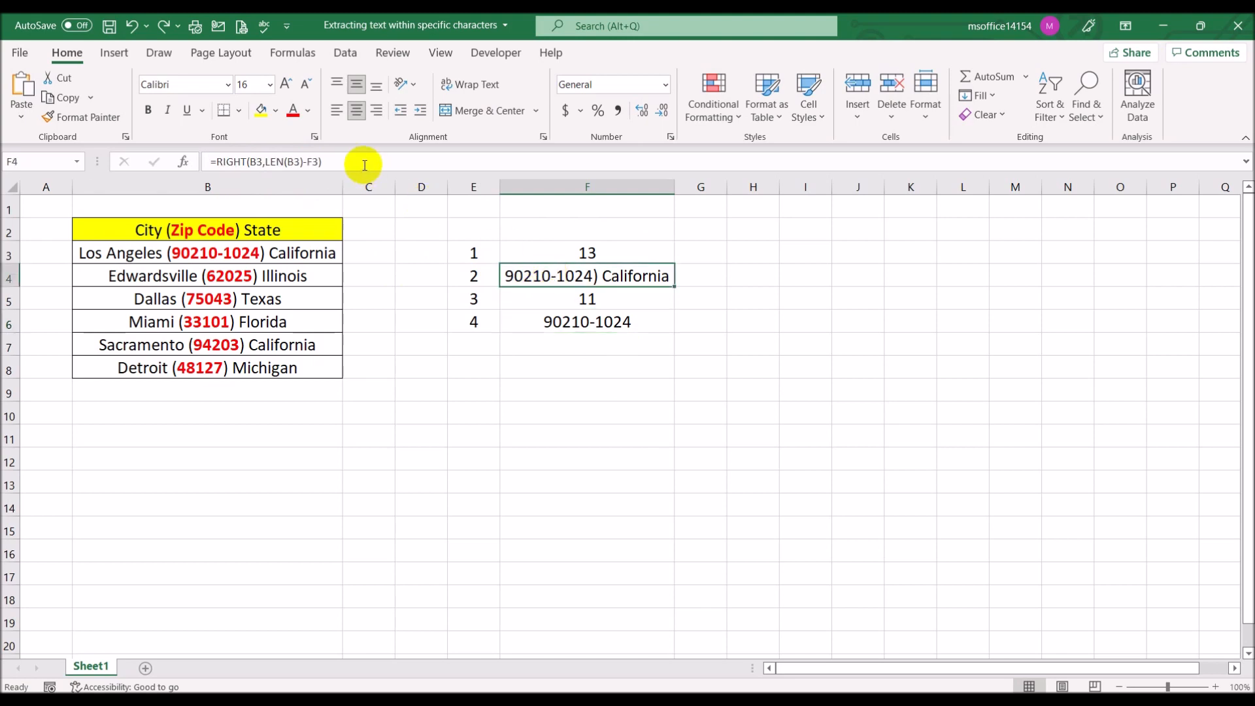
pyautogui.moveTo(364, 163); pyautogui.dragTo(162, 136)
pyautogui.hotkey('ctrl', 'c')
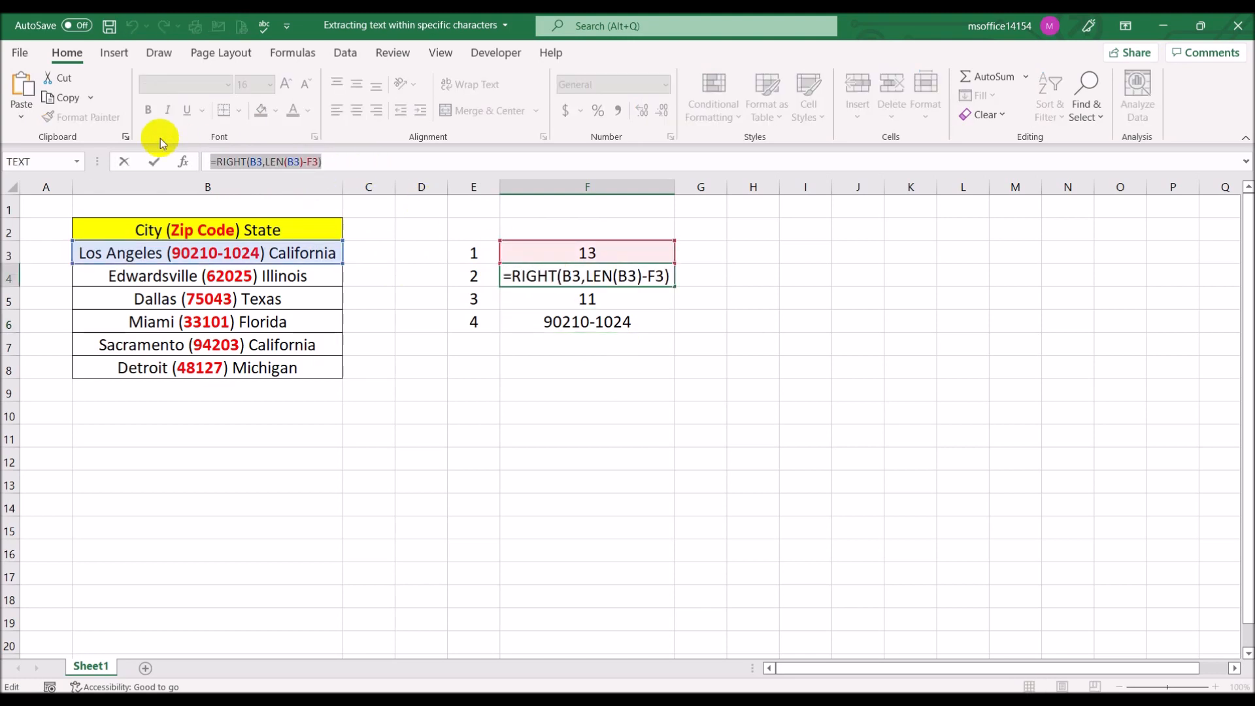
pyautogui.press('Escape')
pyautogui.click(562, 415)
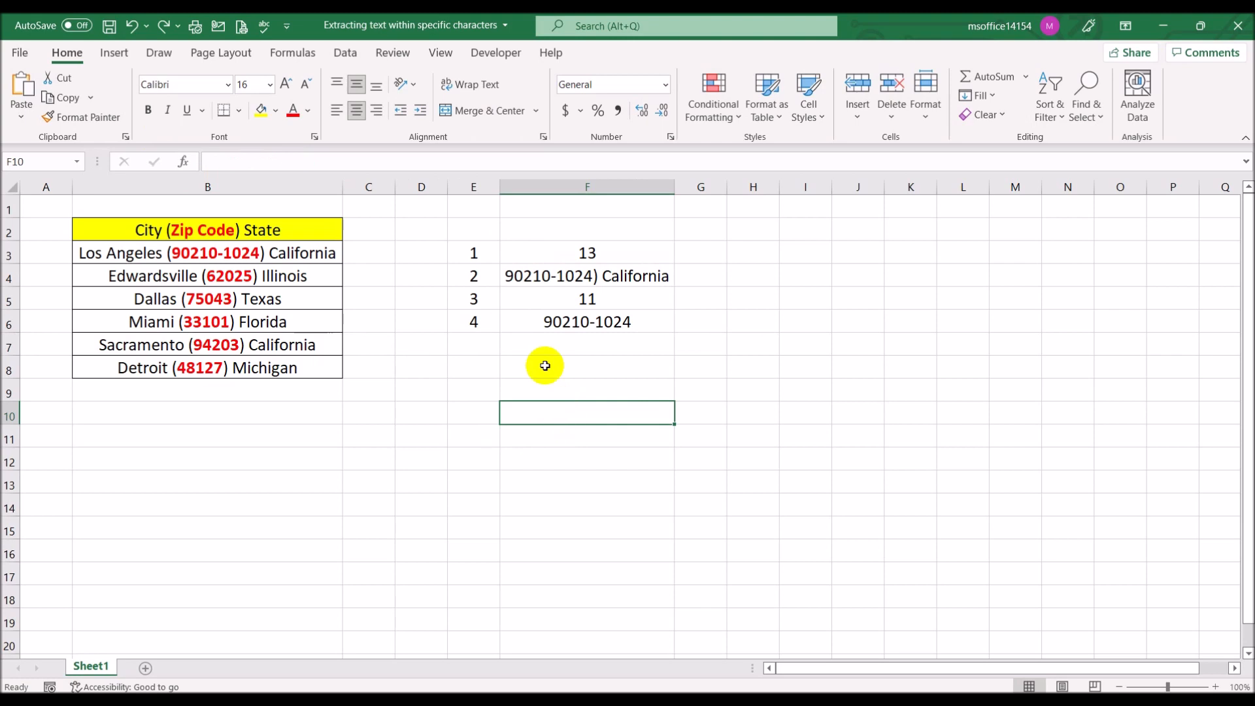
pyautogui.click(341, 162)
pyautogui.hotkey('ctrl', 'v')
pyautogui.press('Return')
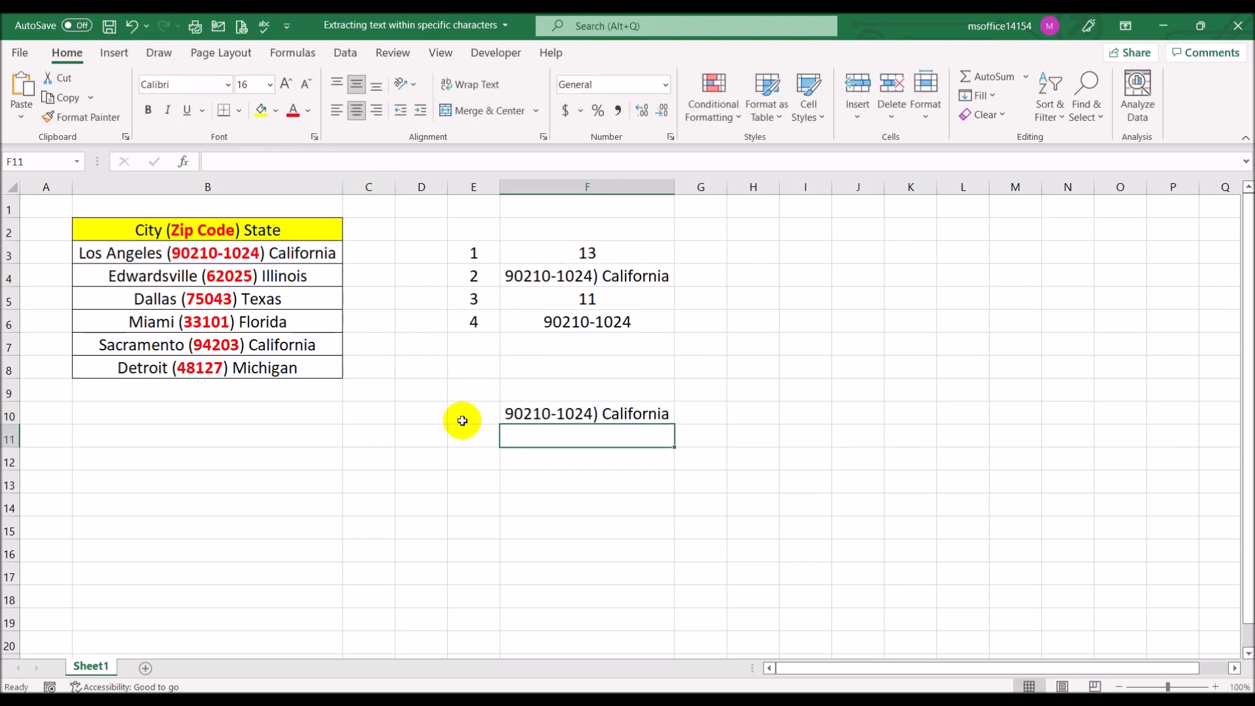
# Highlight cell F10 with a yellow fill and keep it selected
pyautogui.click(563, 414)
pyautogui.click(262, 117)
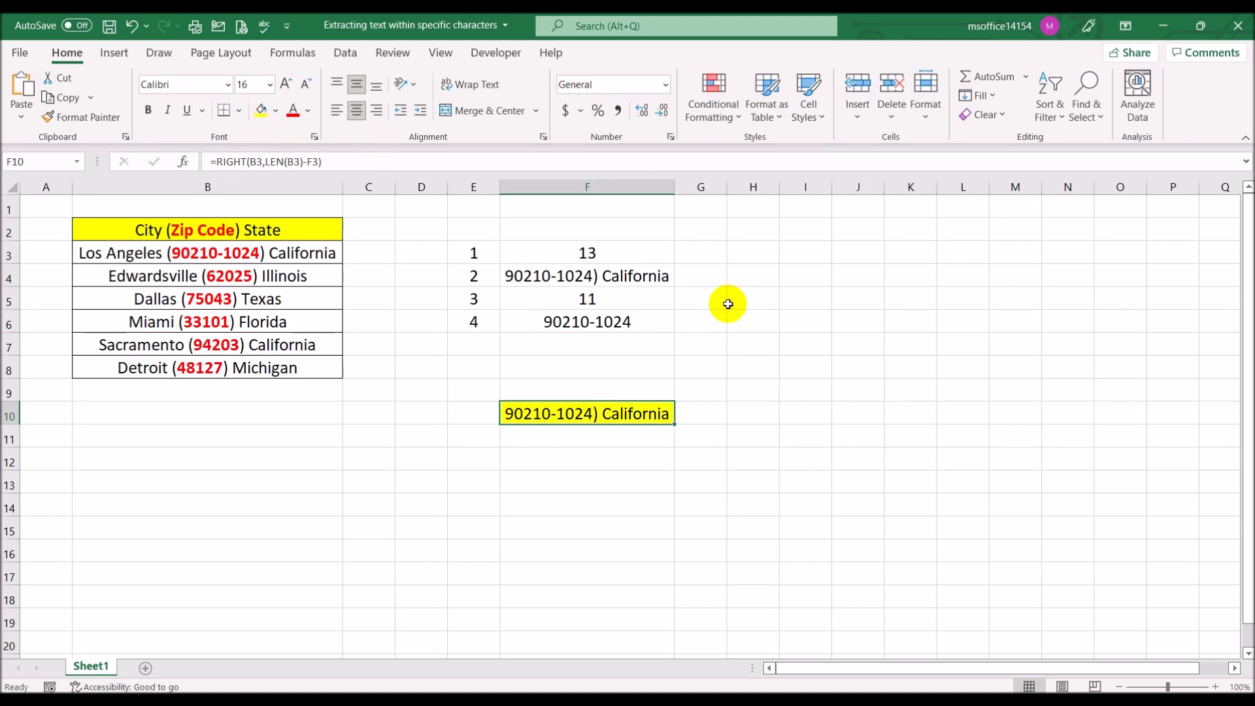
pyautogui.click(751, 320)
pyautogui.click(627, 413)
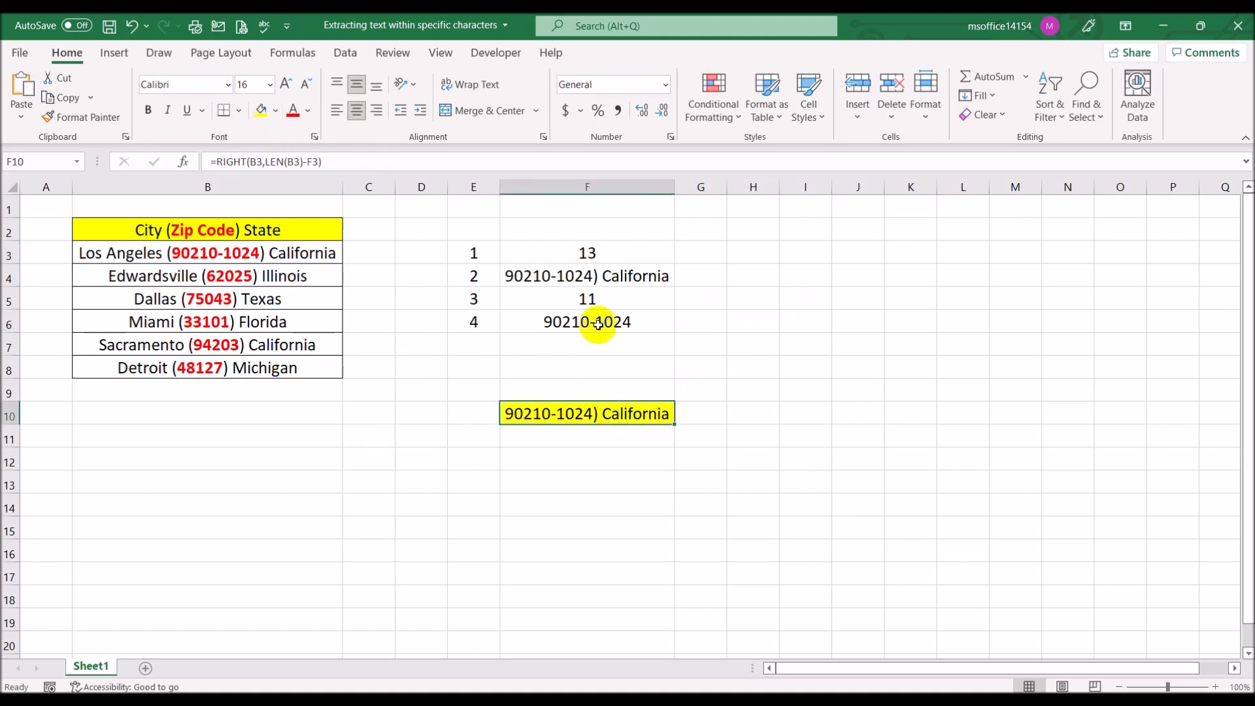
# Replace the F3 reference in cell F10's formula with SEARCH("(",B3) copied from cell F3
pyautogui.click(610, 254)
pyautogui.moveTo(320, 161); pyautogui.dragTo(215, 161)
pyautogui.hotkey('ctrl', 'c')
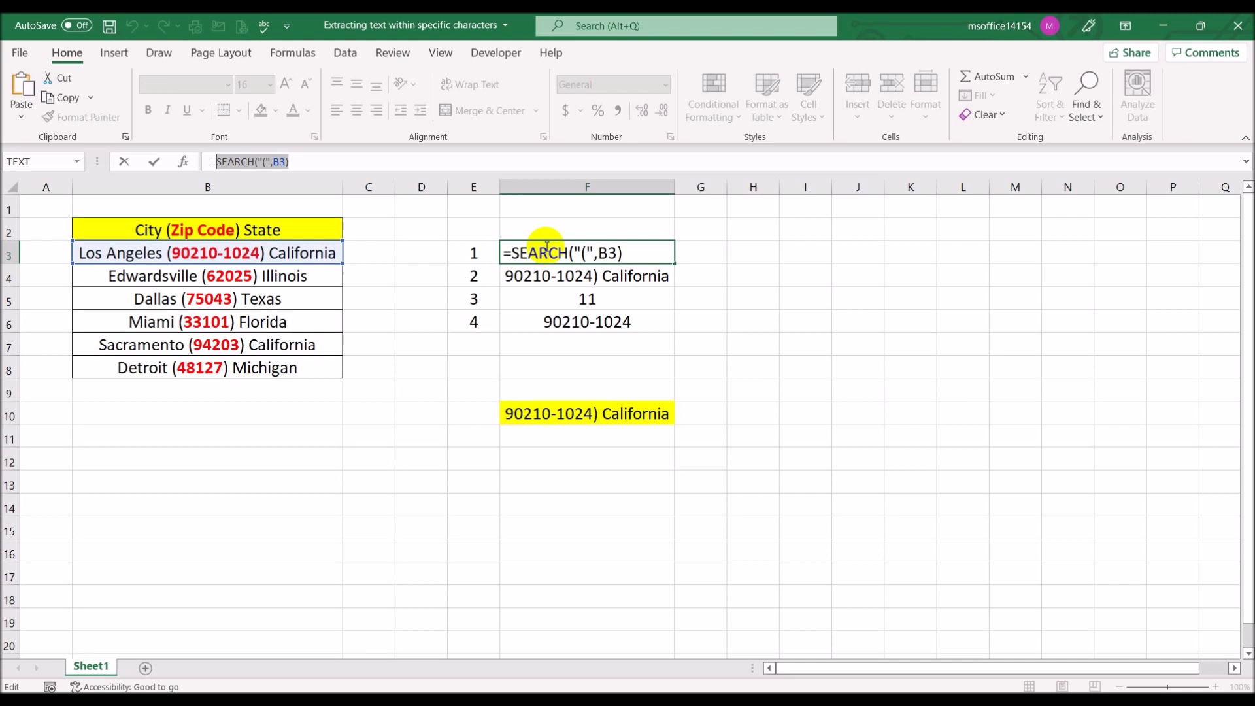
pyautogui.hotkey('ctrl', 'Return')
pyautogui.click(621, 416)
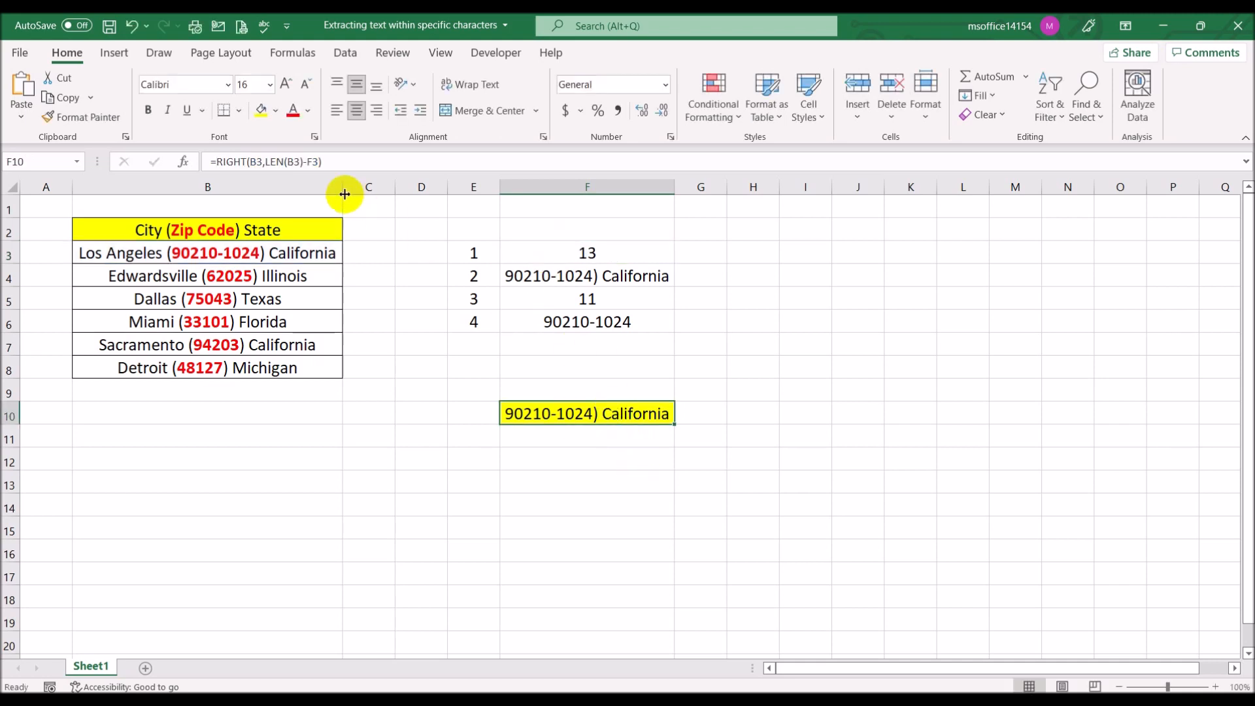
pyautogui.click(322, 163)
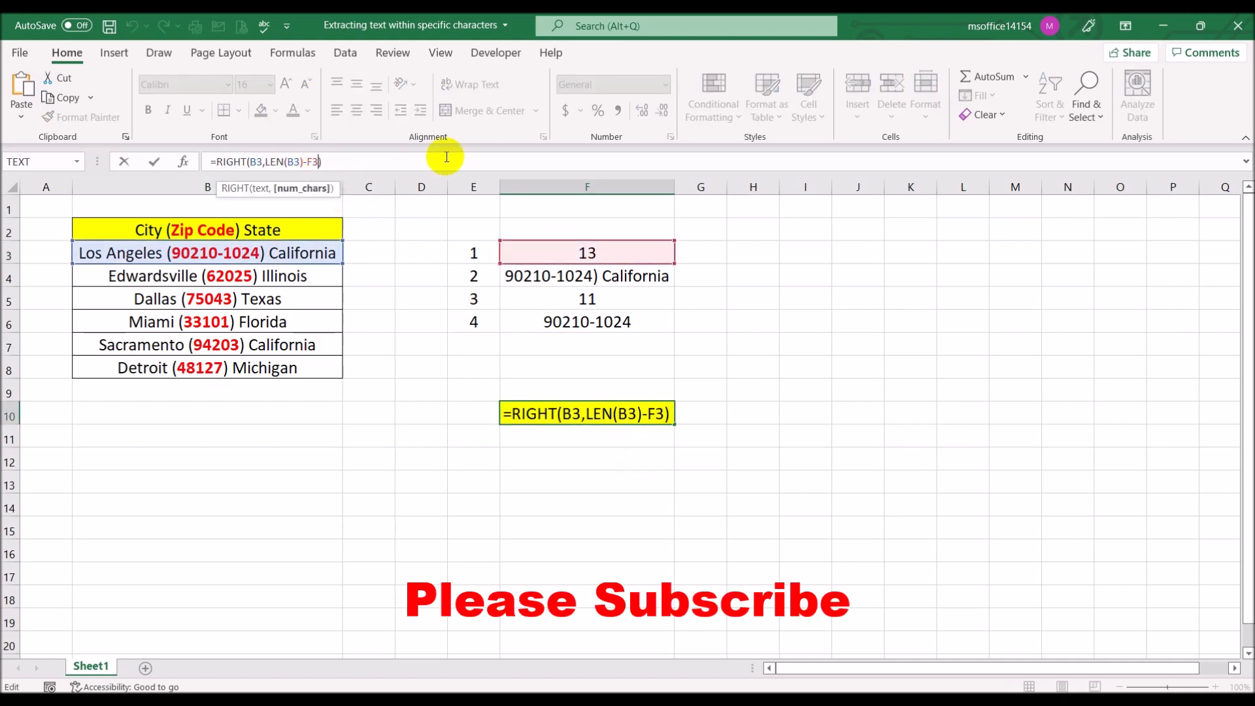
pyautogui.press('BackSpace')
pyautogui.press('BackSpace')
pyautogui.hotkey('ctrl', 'v')
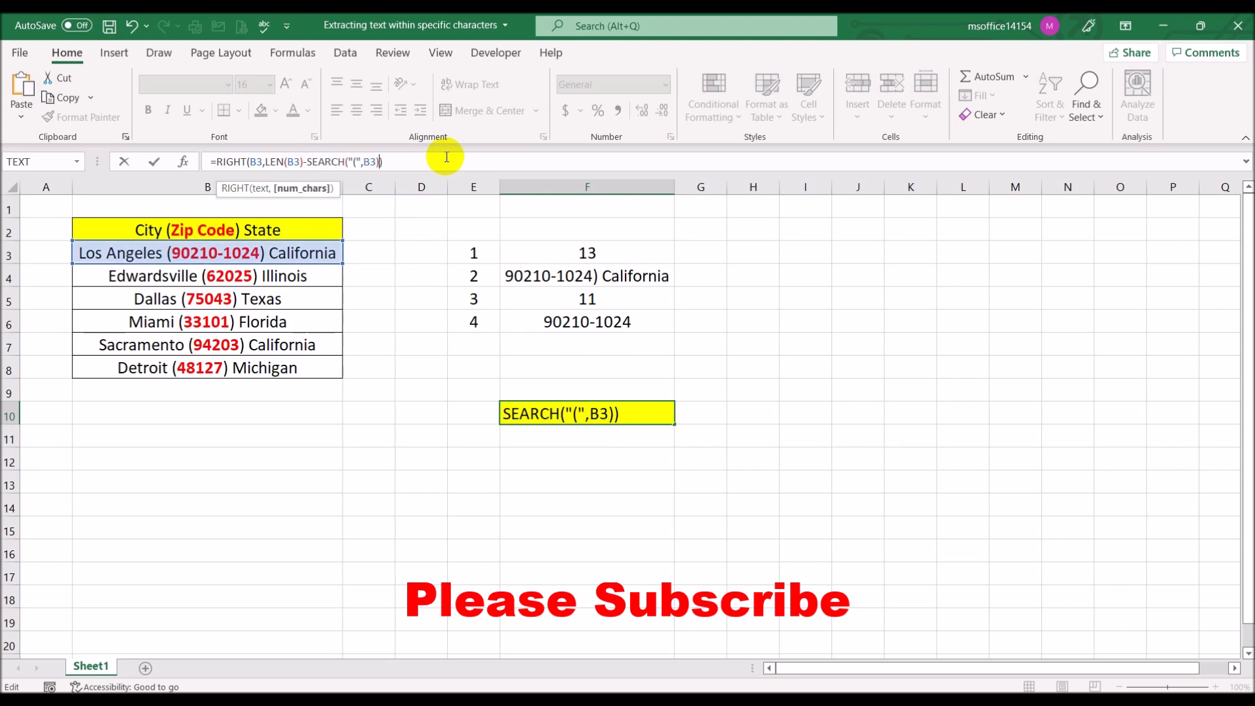
pyautogui.press('Return')
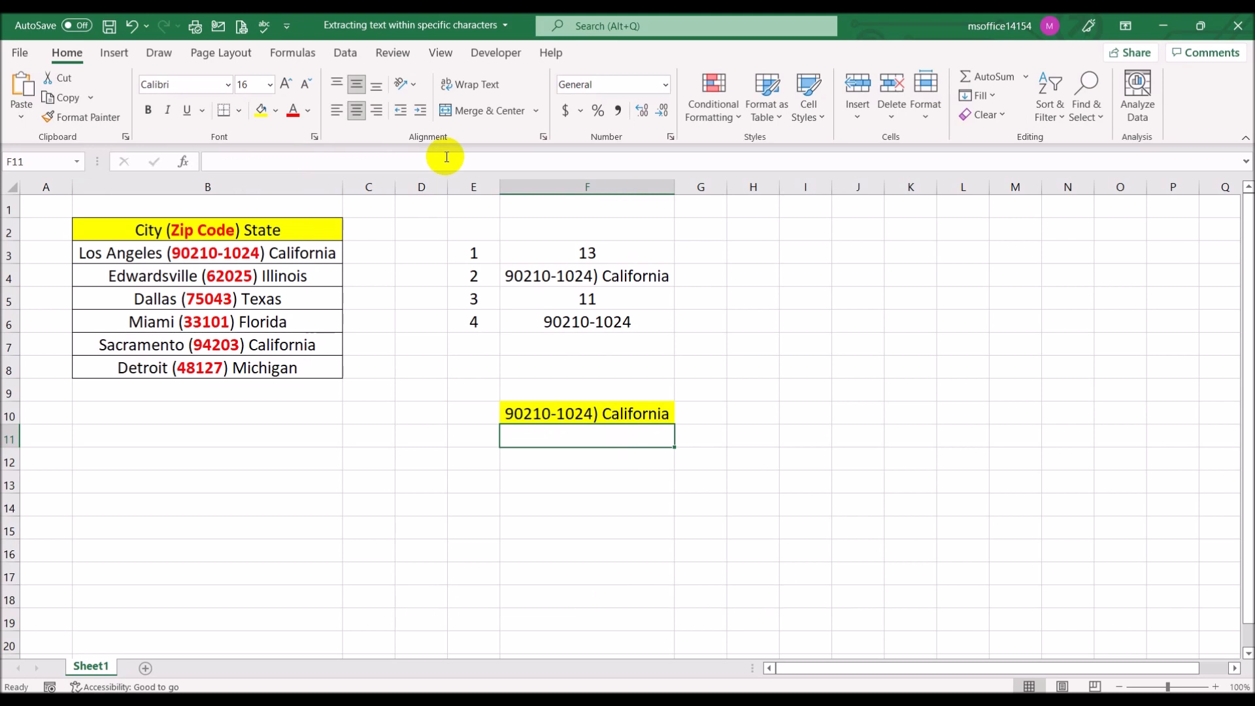
# Review the formulas in cells F4, F10, F5 and F6, including the cells that F6's formula refers to
pyautogui.click(644, 276)
pyautogui.click(651, 413)
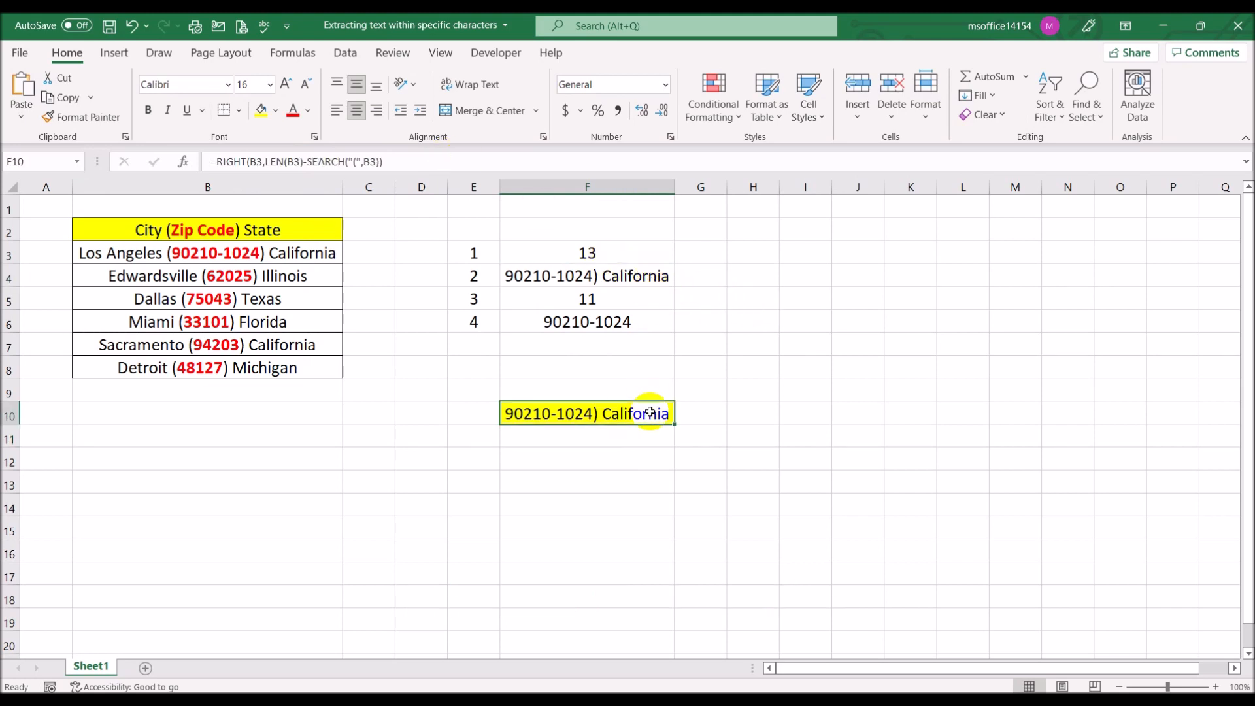
pyautogui.click(626, 292)
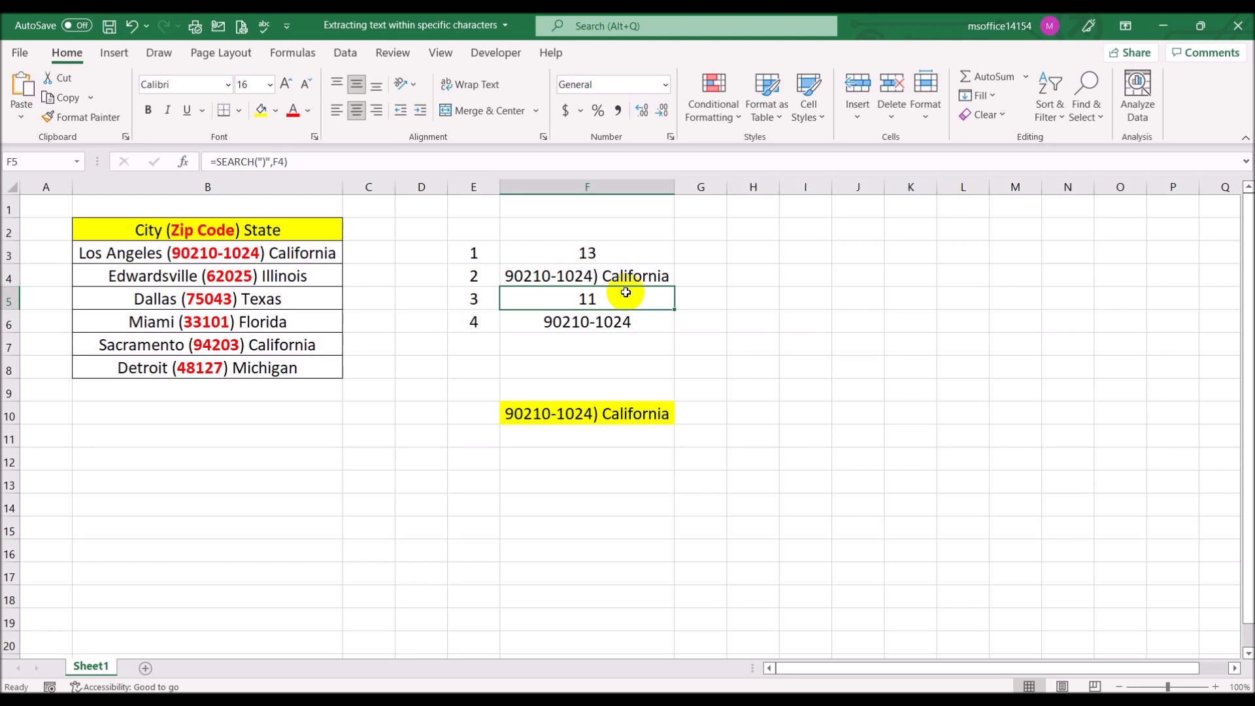
pyautogui.click(621, 322)
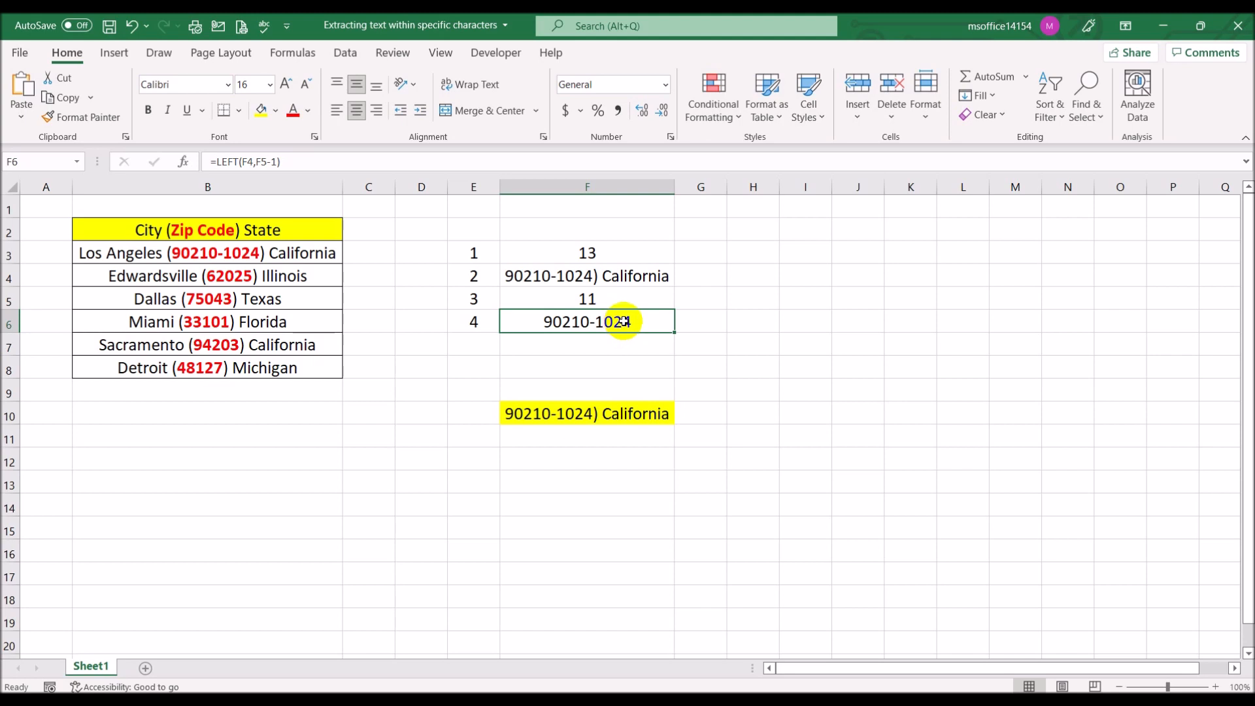
pyautogui.click(434, 160)
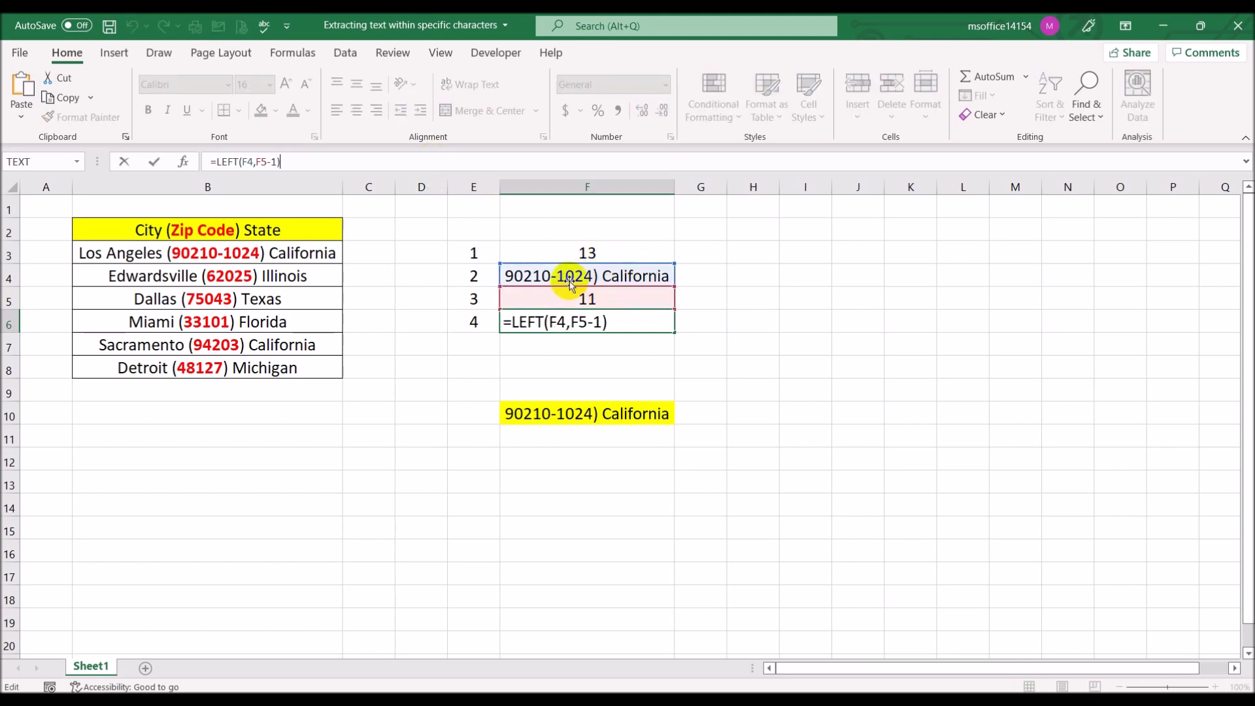
pyautogui.hotkey('ctrl', 'Return')
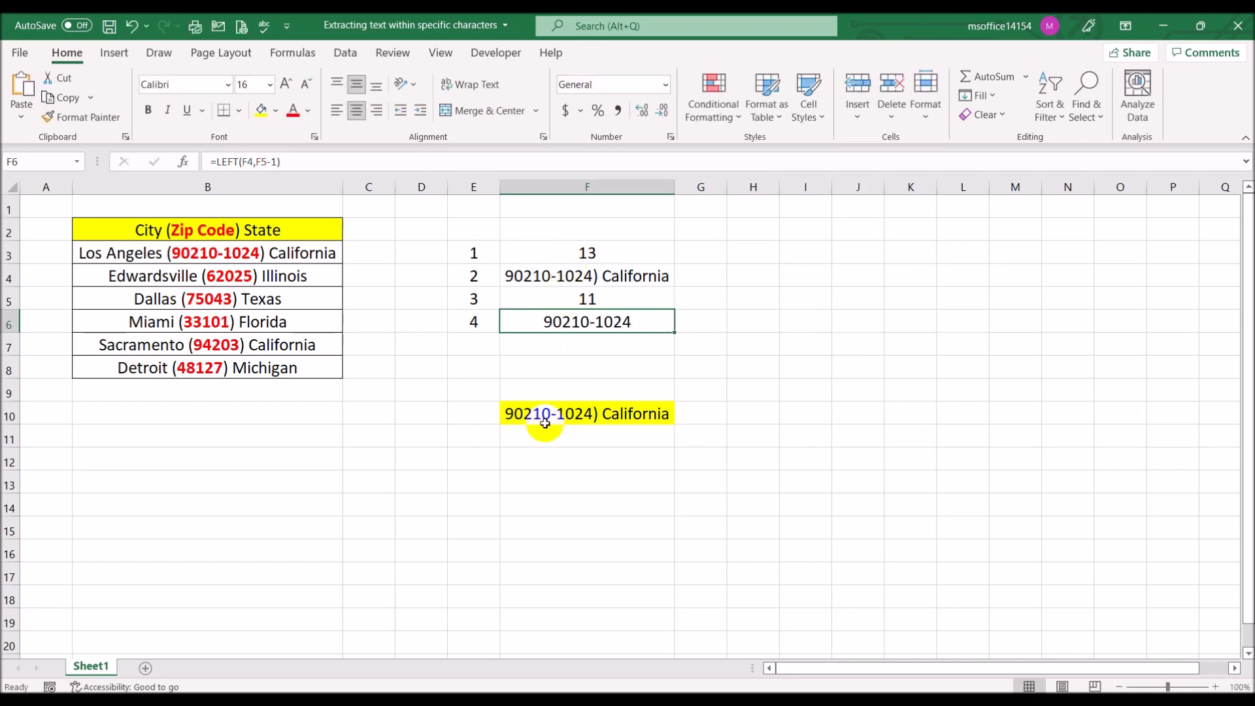
# Copy the formula text =RIGHT(B3,LEN(B3)-SEARCH("(",B3)) from cell F10 and paste it into cell F12
pyautogui.click(530, 454)
pyautogui.click(538, 415)
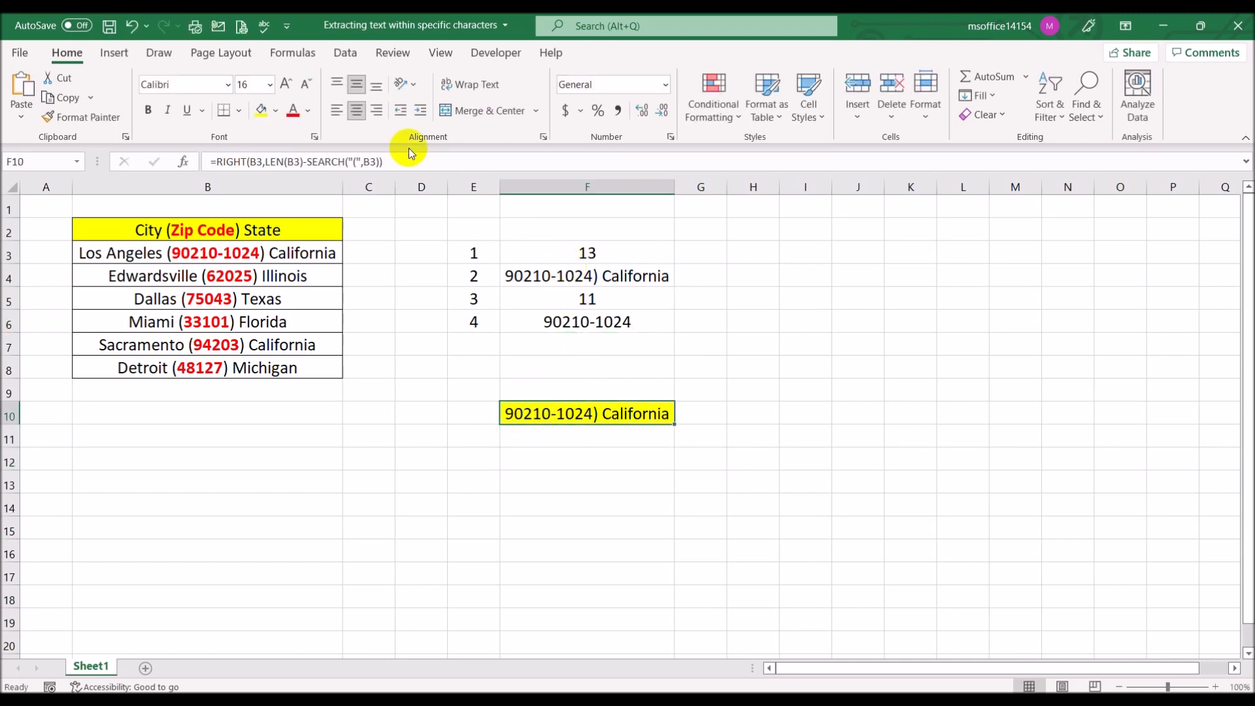
pyautogui.moveTo(418, 162); pyautogui.dragTo(122, 133)
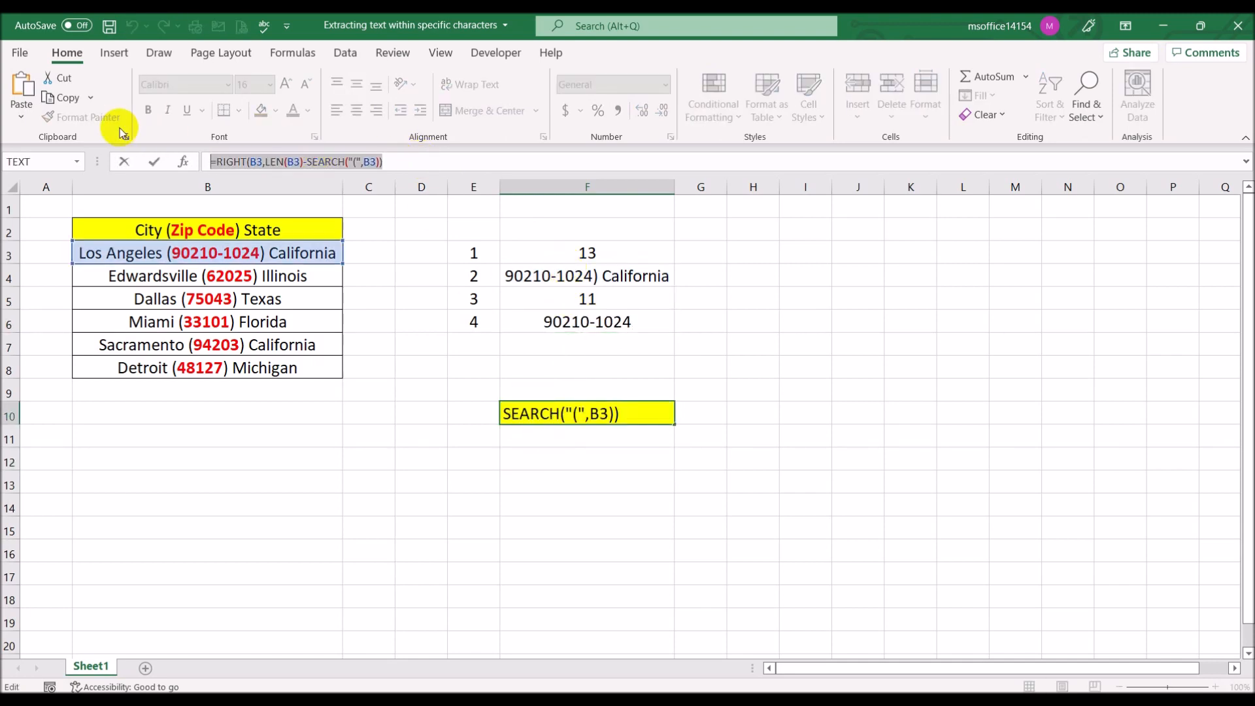
pyautogui.hotkey('ctrl', 'Return')
pyautogui.click(540, 457)
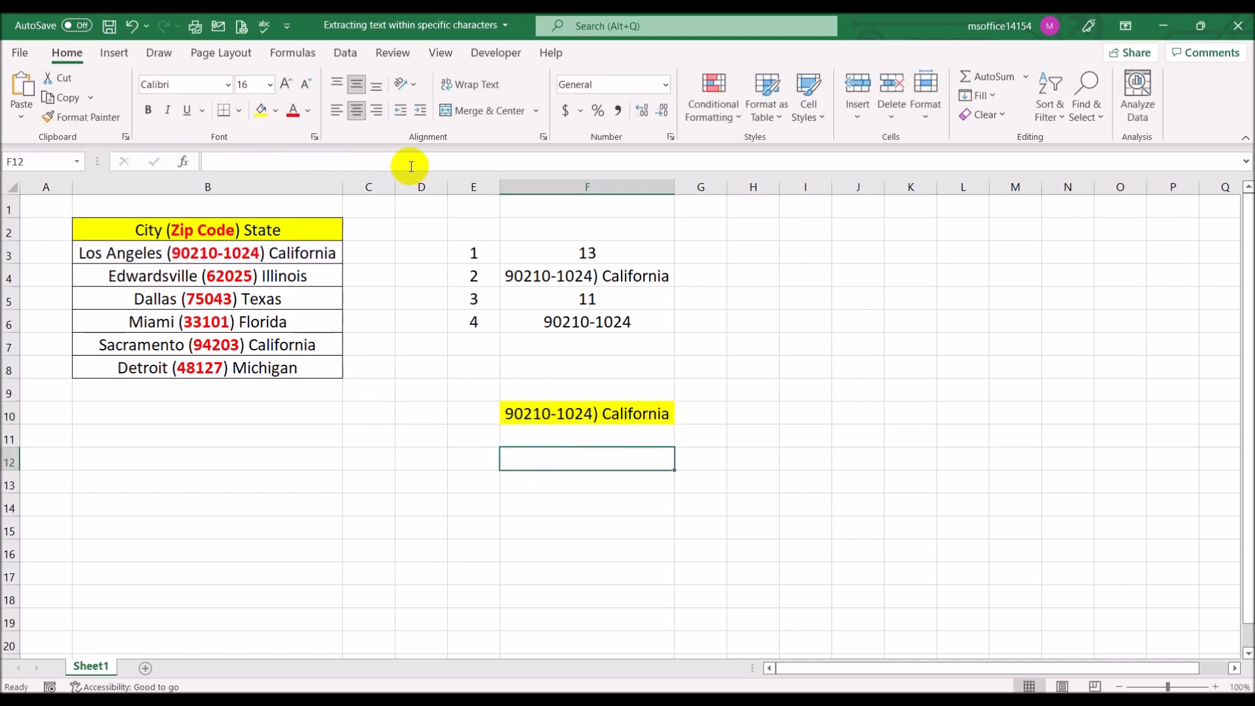
pyautogui.click(412, 166)
pyautogui.write('=MID(B3,SEARCH("(",B3)+1,LEN(B3)-SEARCH("(",B3))')
pyautogui.press('Return')
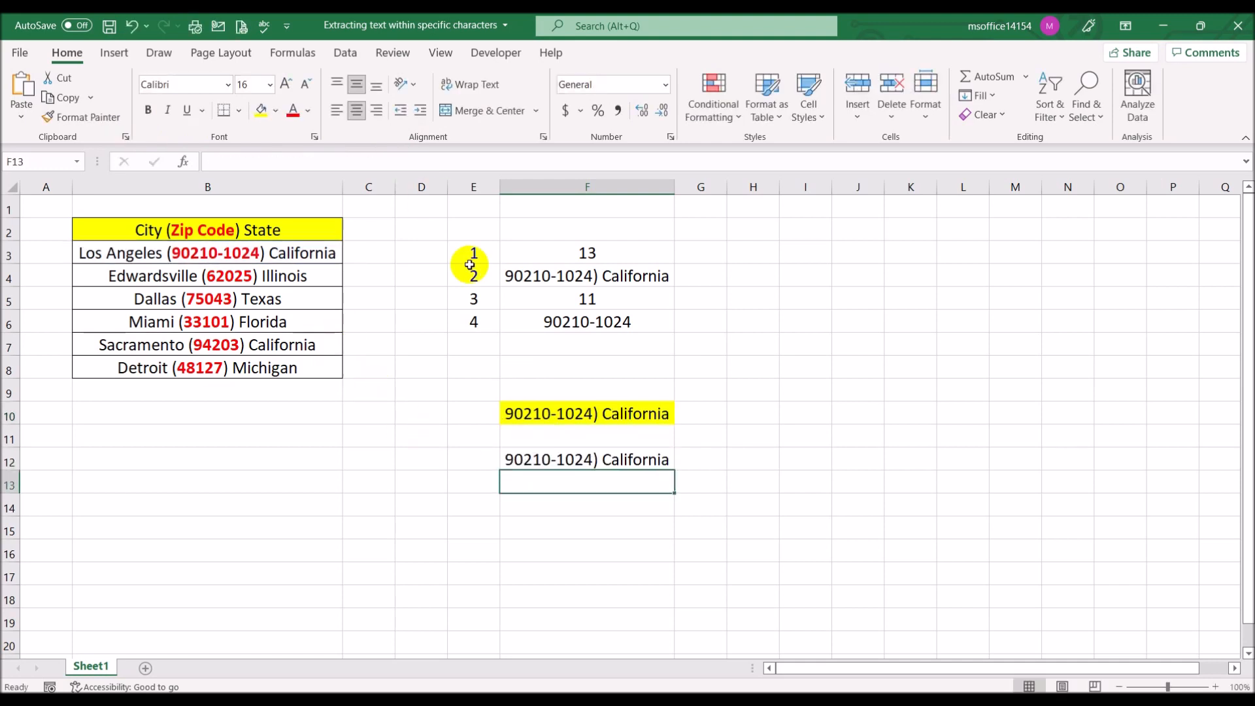
# Replace the formula in cell F12 with =LEFT(F4,F5-1) copied from cell F6
pyautogui.click(590, 460)
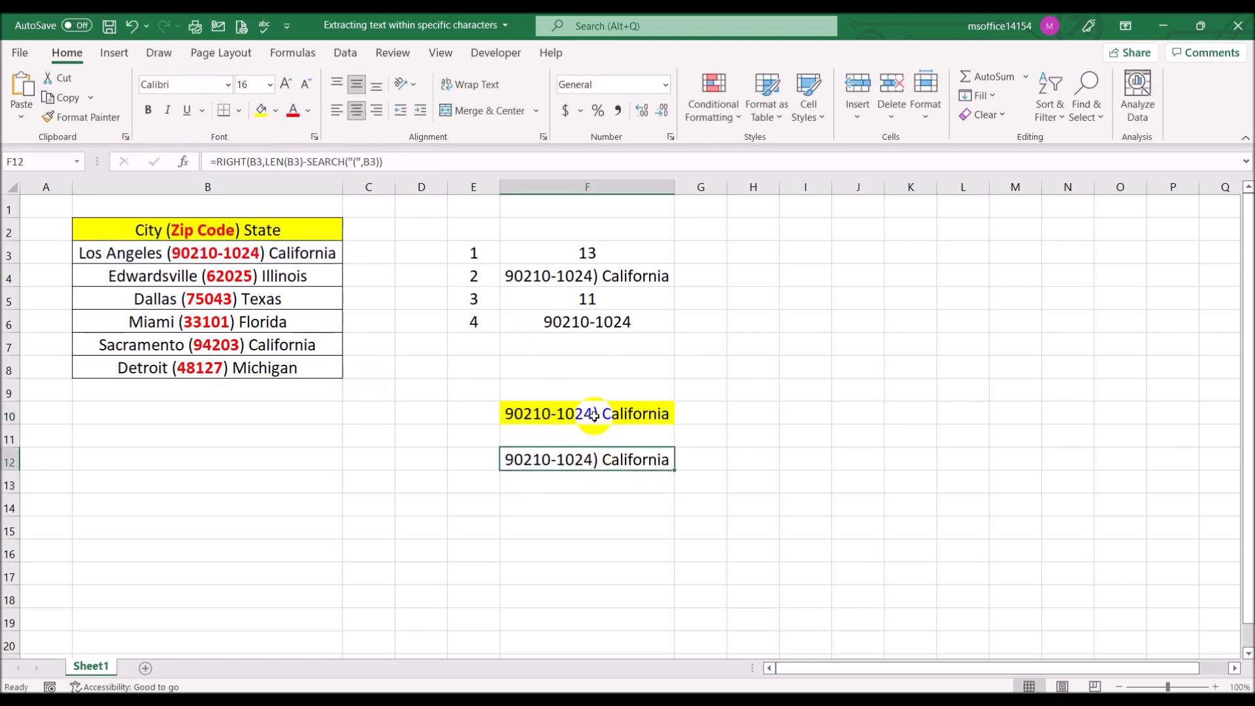
pyautogui.click(581, 296)
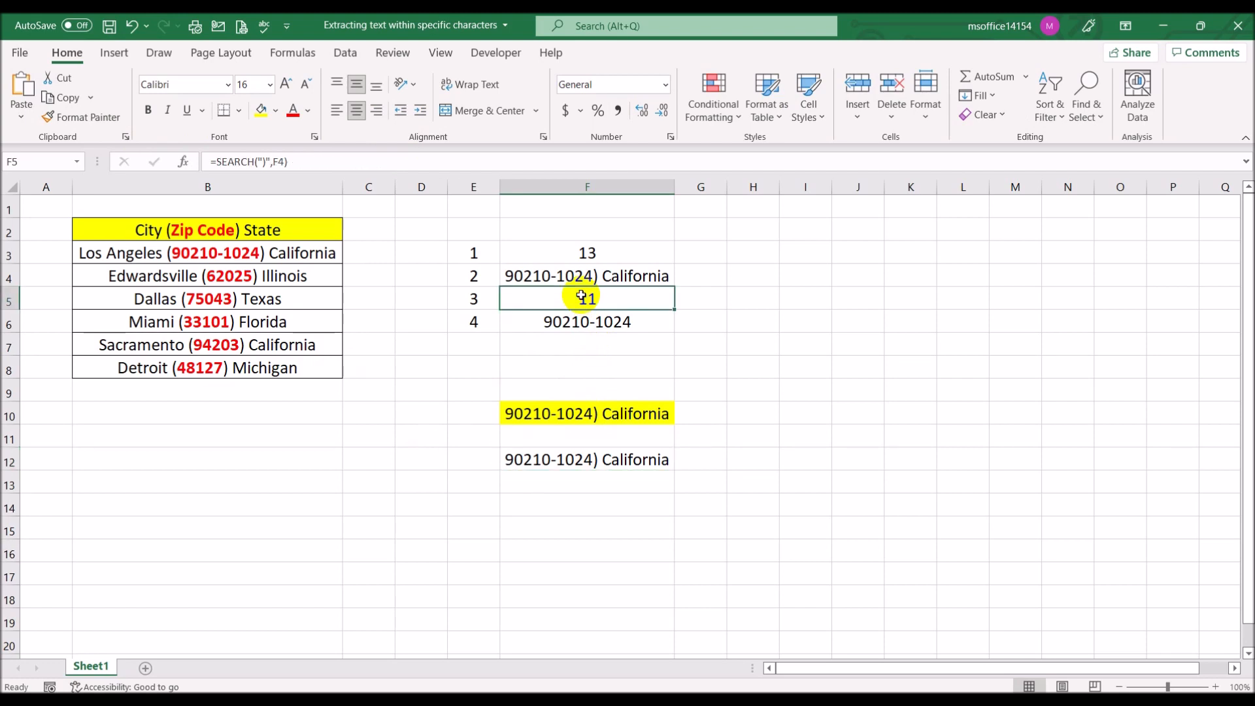
pyautogui.click(588, 325)
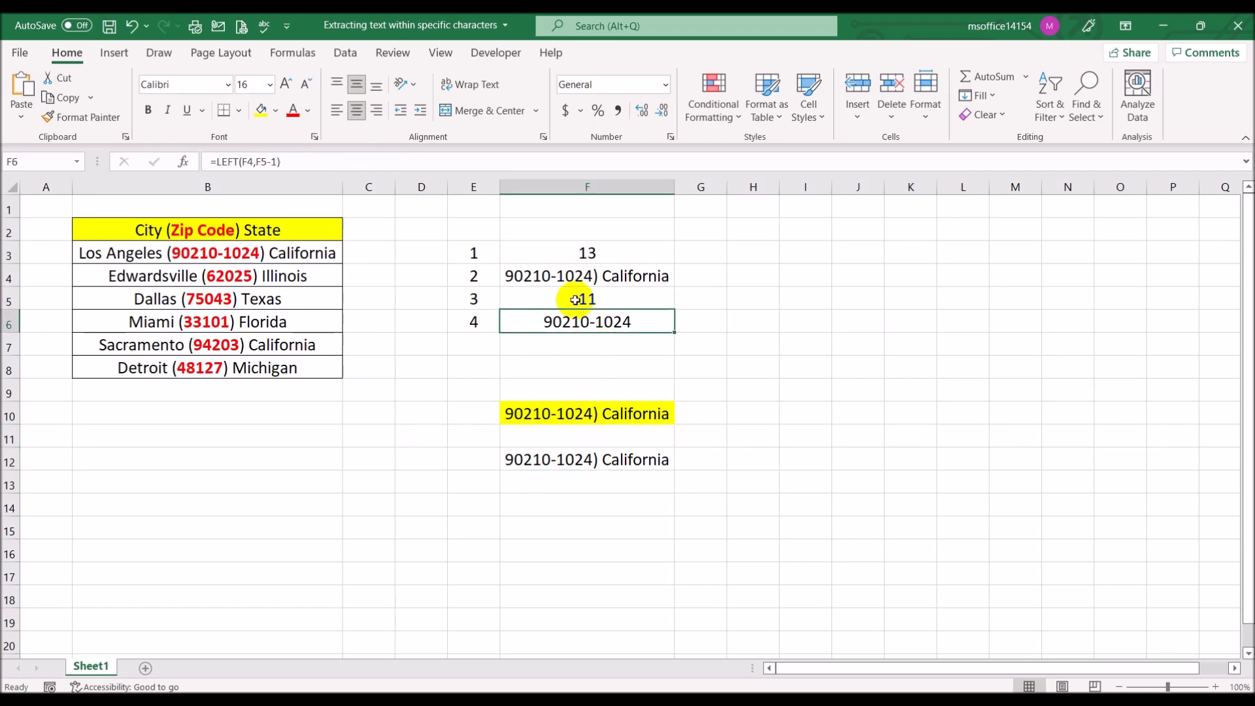
pyautogui.click(304, 165)
pyautogui.moveTo(305, 165); pyautogui.dragTo(203, 165)
pyautogui.hotkey('ctrl', 'c')
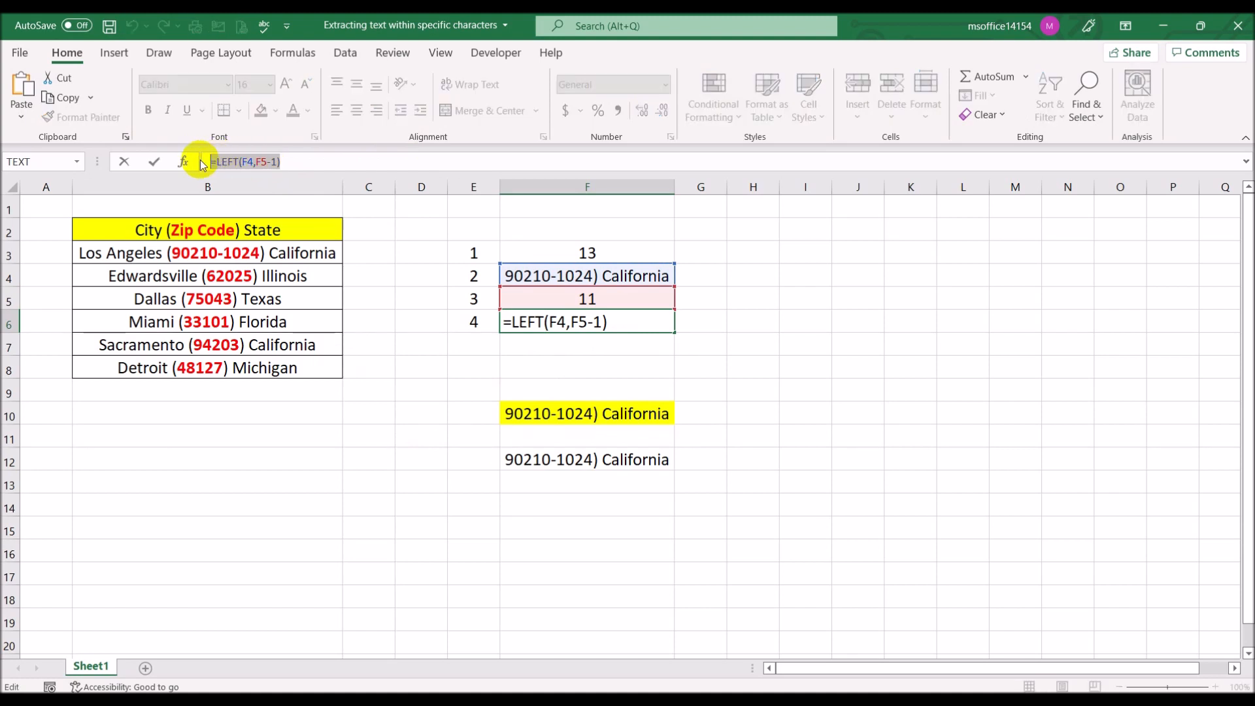
pyautogui.press('Escape')
pyautogui.click(574, 457)
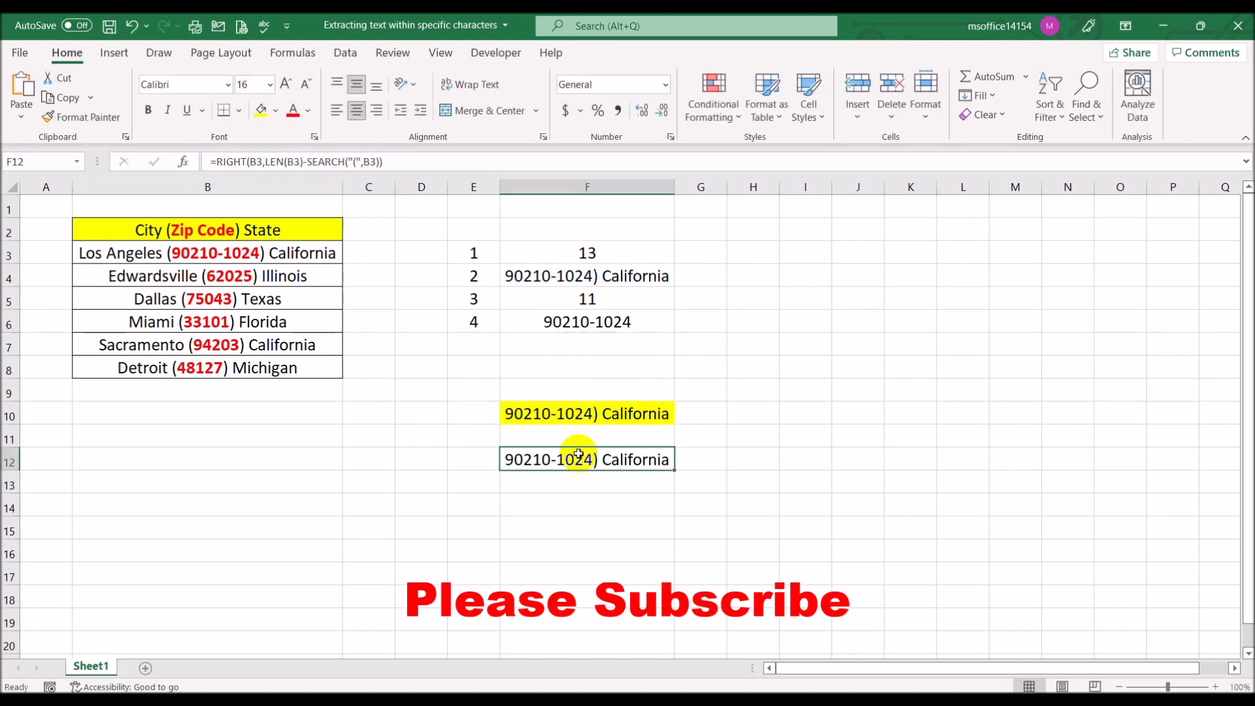
pyautogui.moveTo(405, 163); pyautogui.dragTo(172, 130)
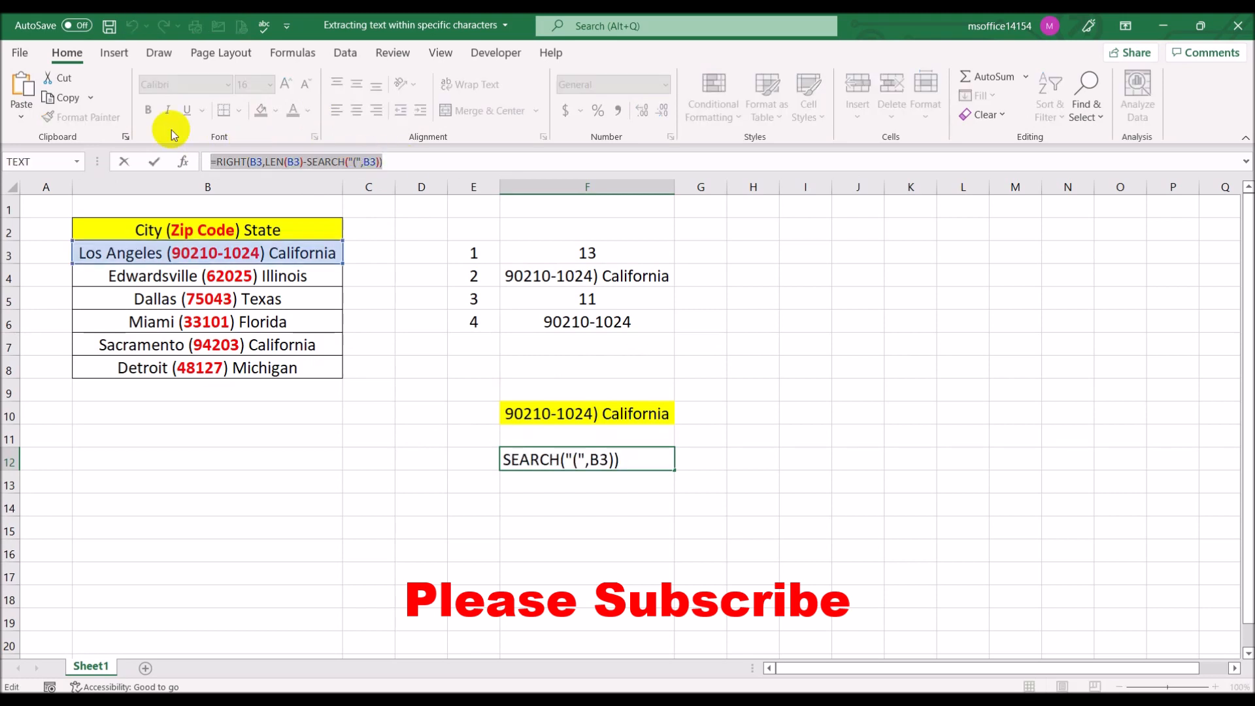
pyautogui.hotkey('ctrl', 'v')
pyautogui.press('Return')
pyautogui.click(602, 457)
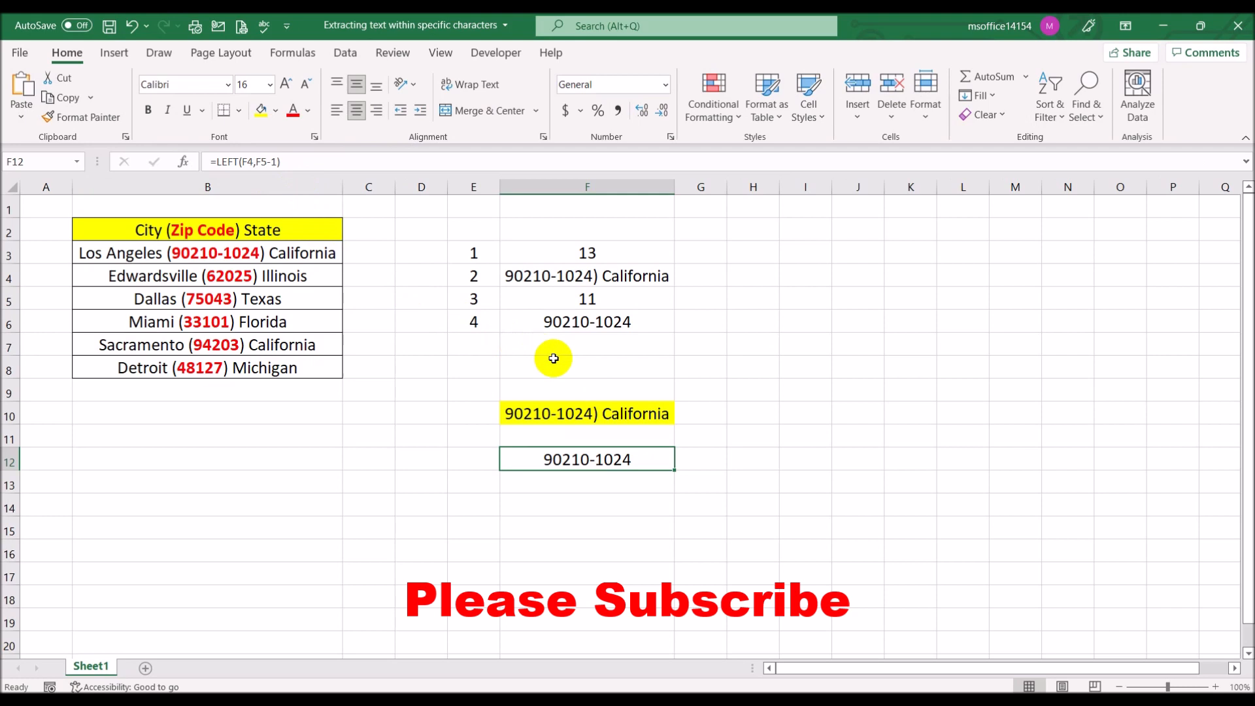
# Compare the SEARCH formula in cell F5 with the formula in cell F4 that it refers to
pyautogui.click(584, 299)
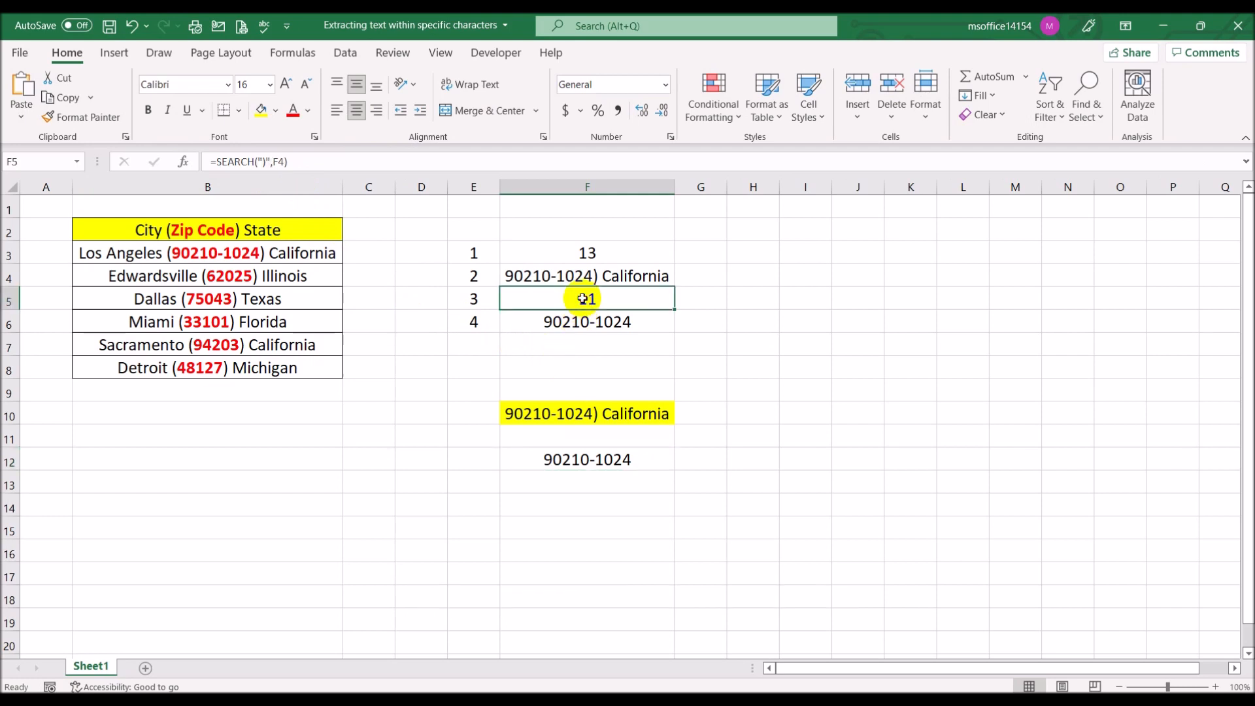
pyautogui.click(574, 274)
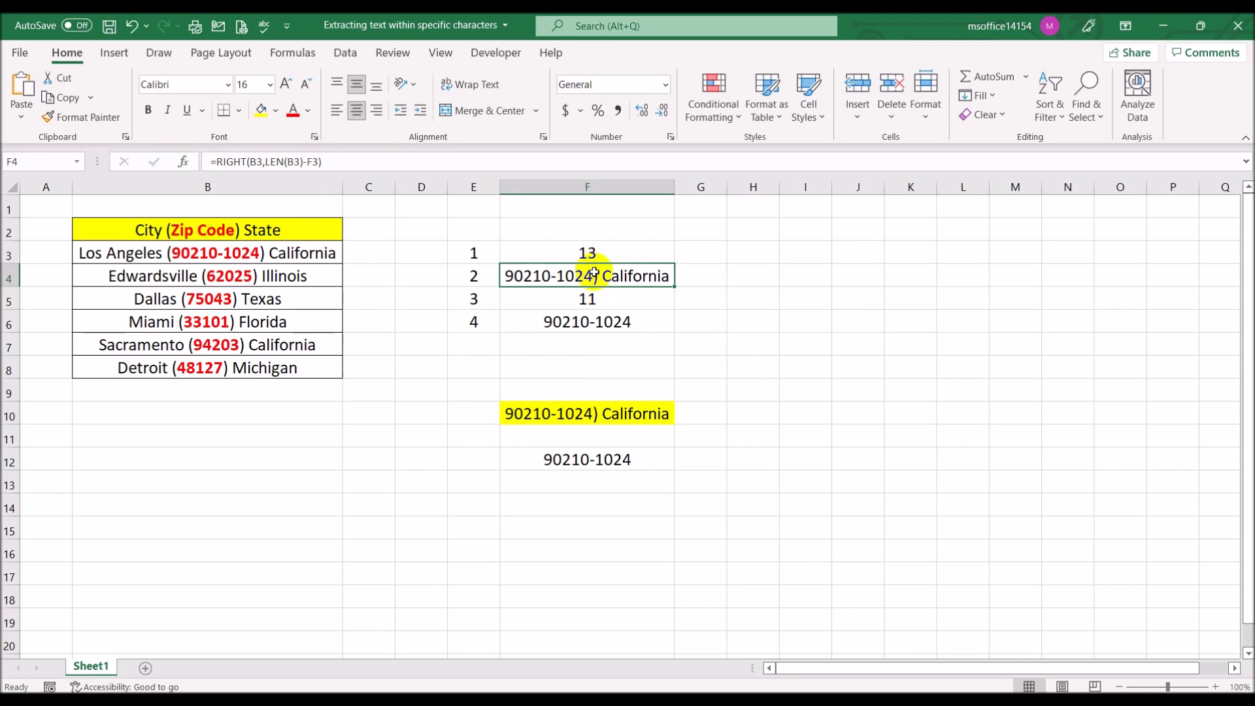
pyautogui.click(595, 297)
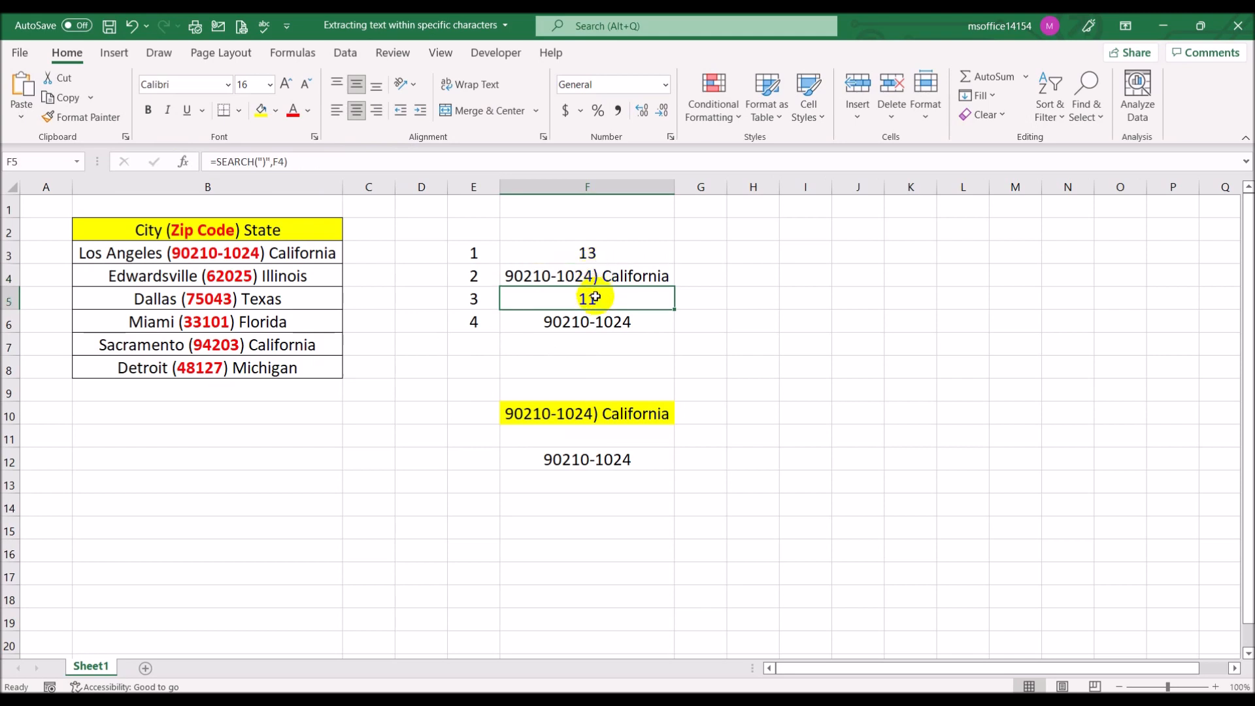
pyautogui.click(574, 275)
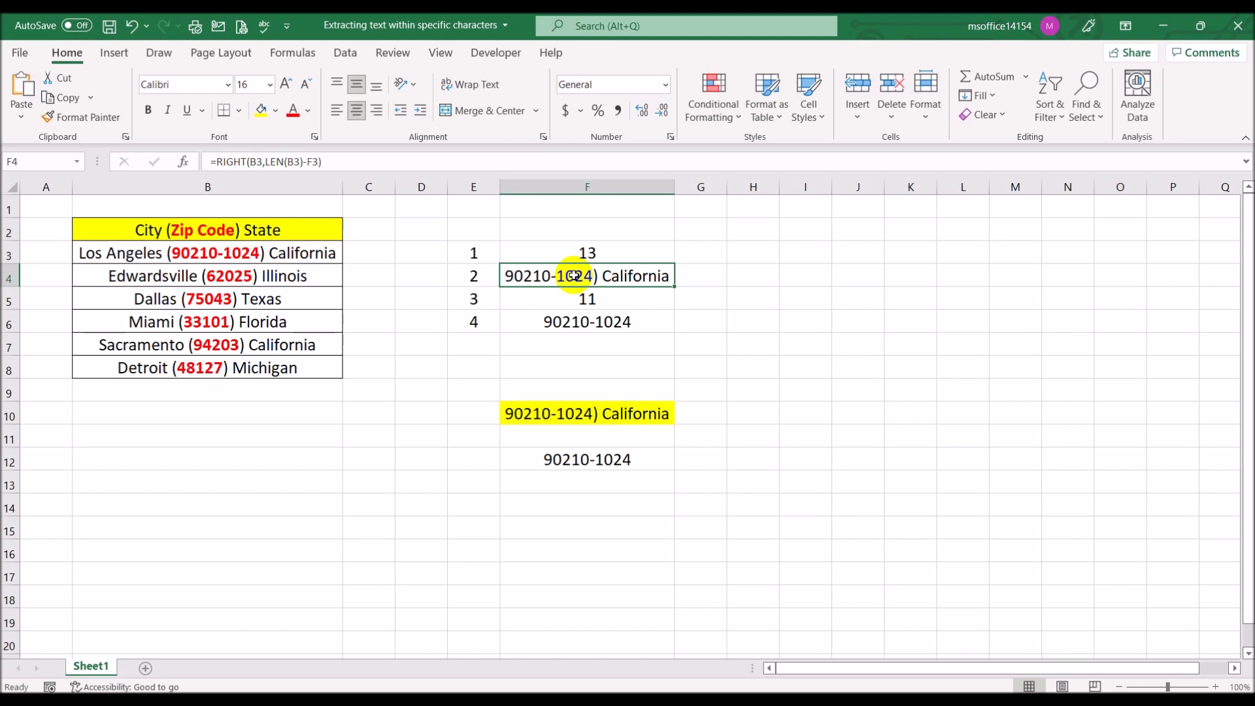
pyautogui.click(579, 298)
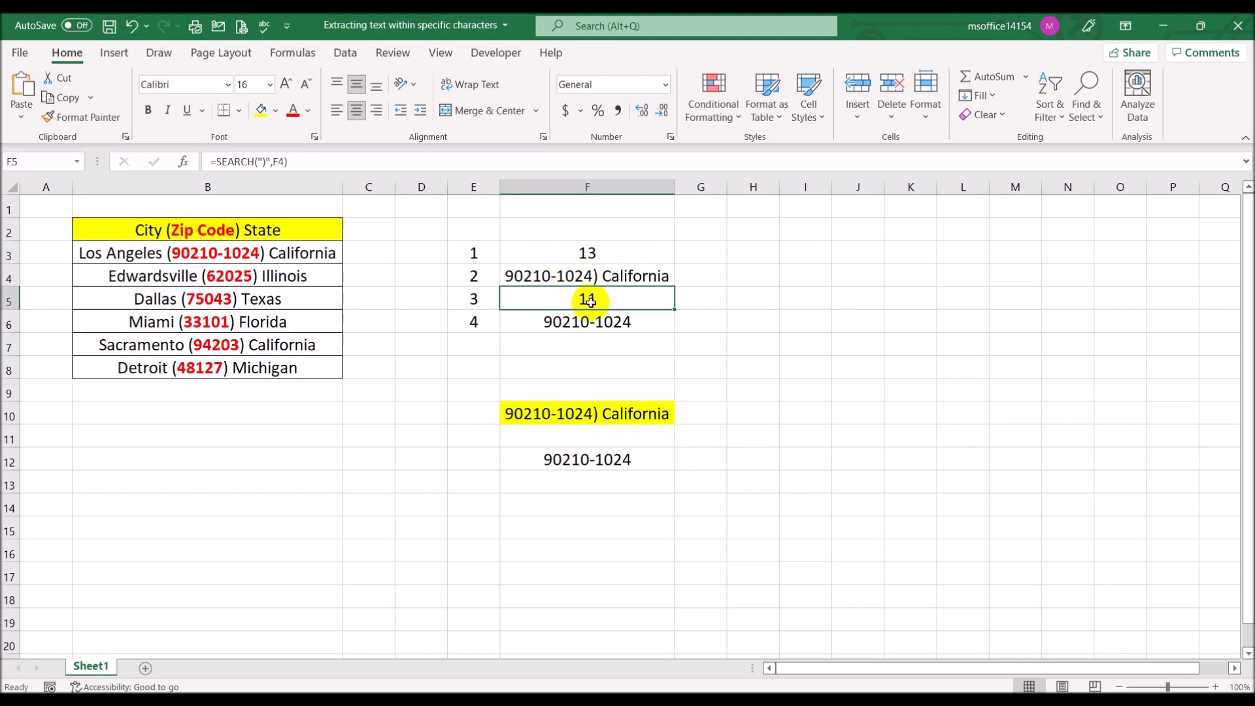
# Replace the F4 reference in cell F5's formula with RIGHT(B3,LEN(B3)-F3) copied from cell F4
pyautogui.click(571, 275)
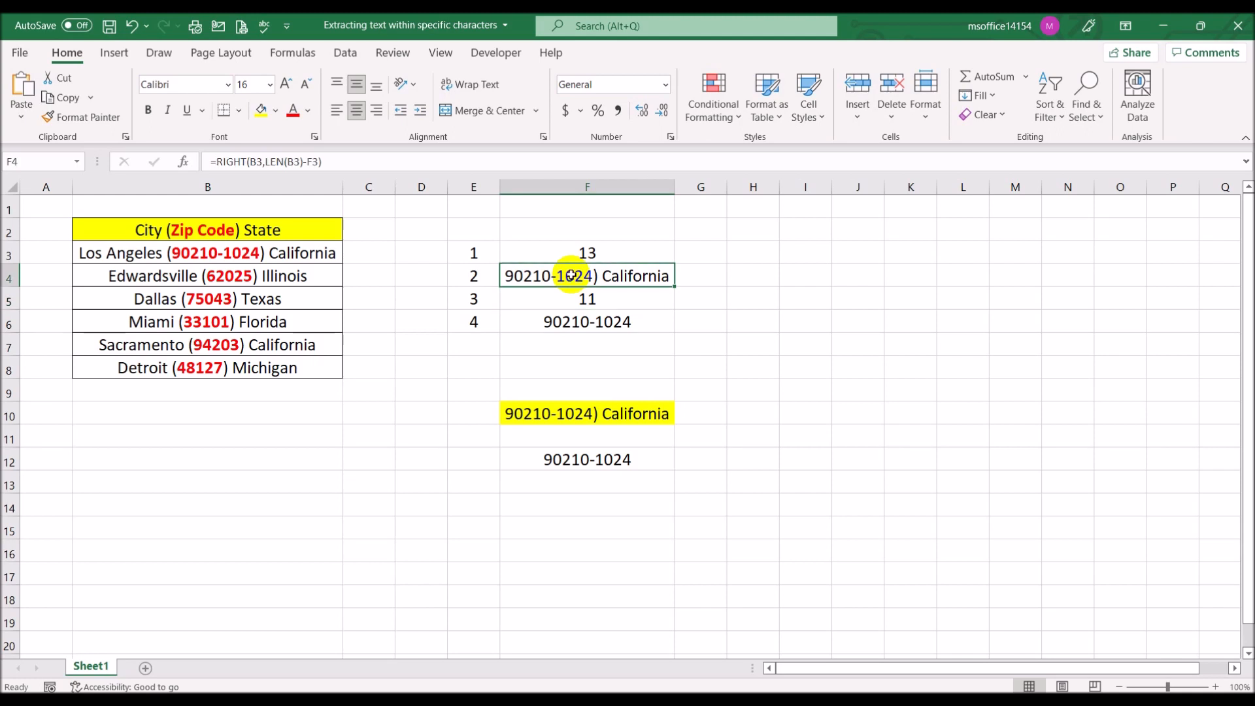
pyautogui.moveTo(359, 161); pyautogui.dragTo(220, 160)
pyautogui.hotkey('ctrl', 'c')
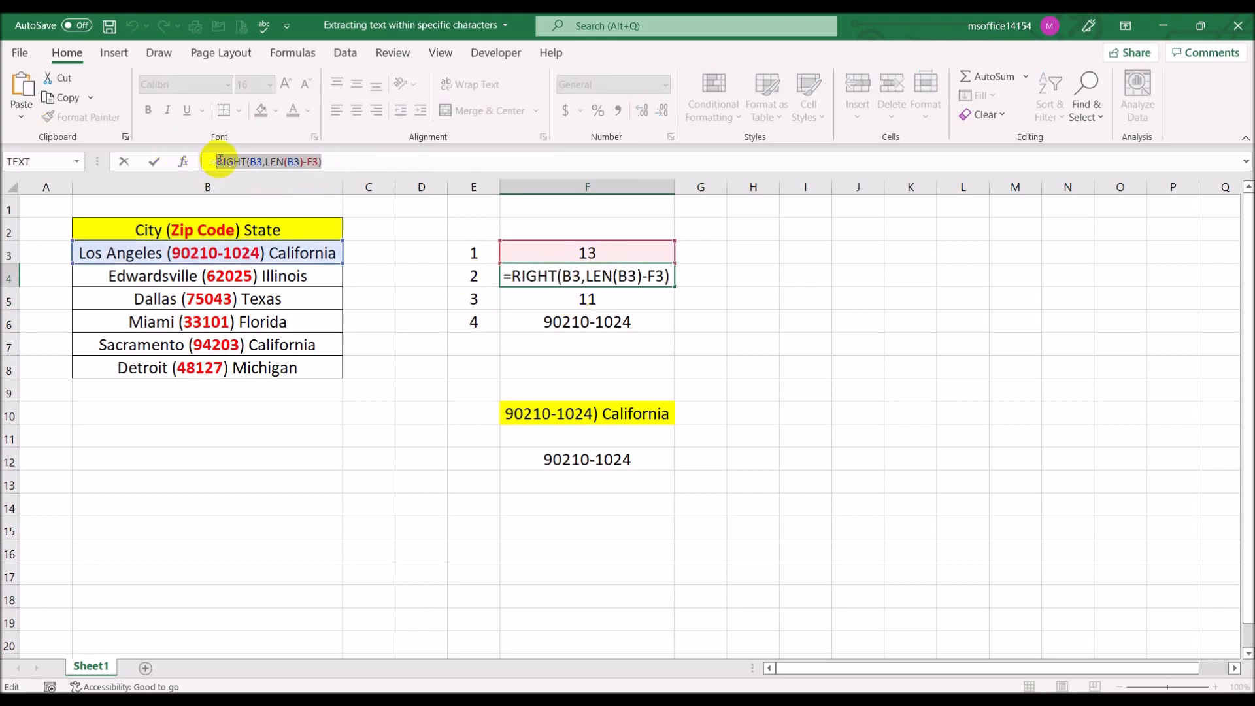
pyautogui.press('Escape')
pyautogui.click(565, 298)
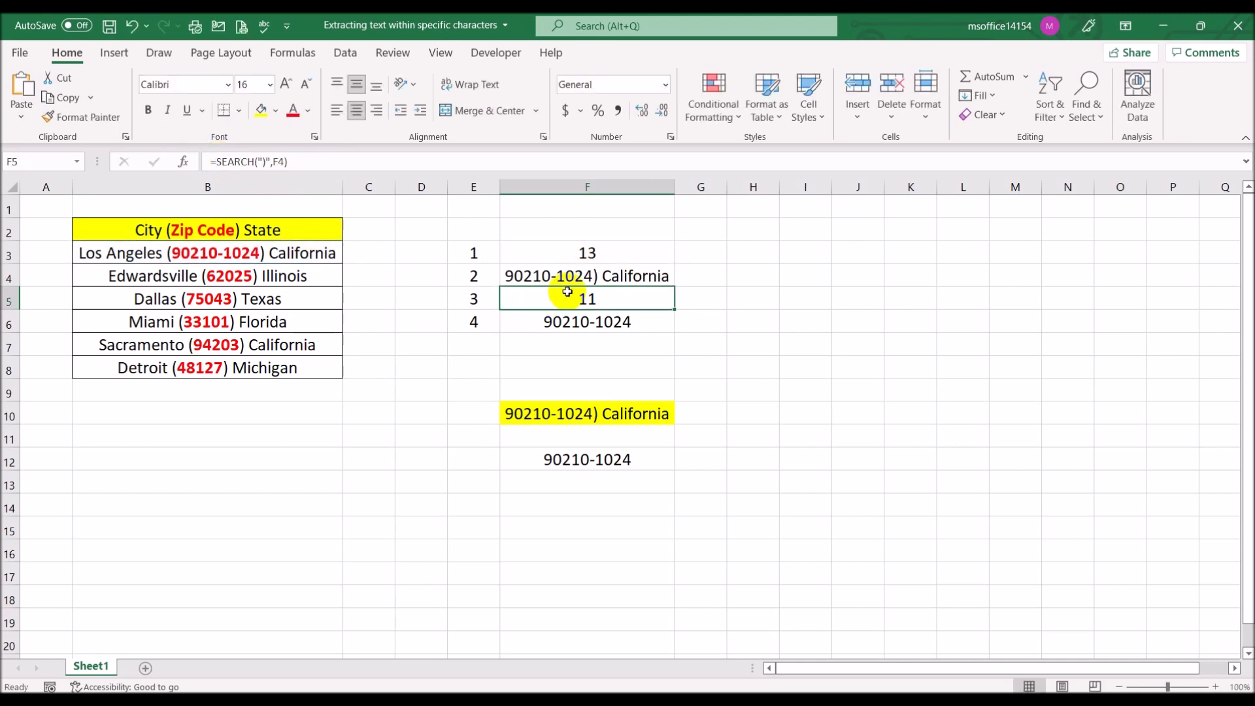
pyautogui.click(287, 160)
pyautogui.press('BackSpace')
pyautogui.press('BackSpace')
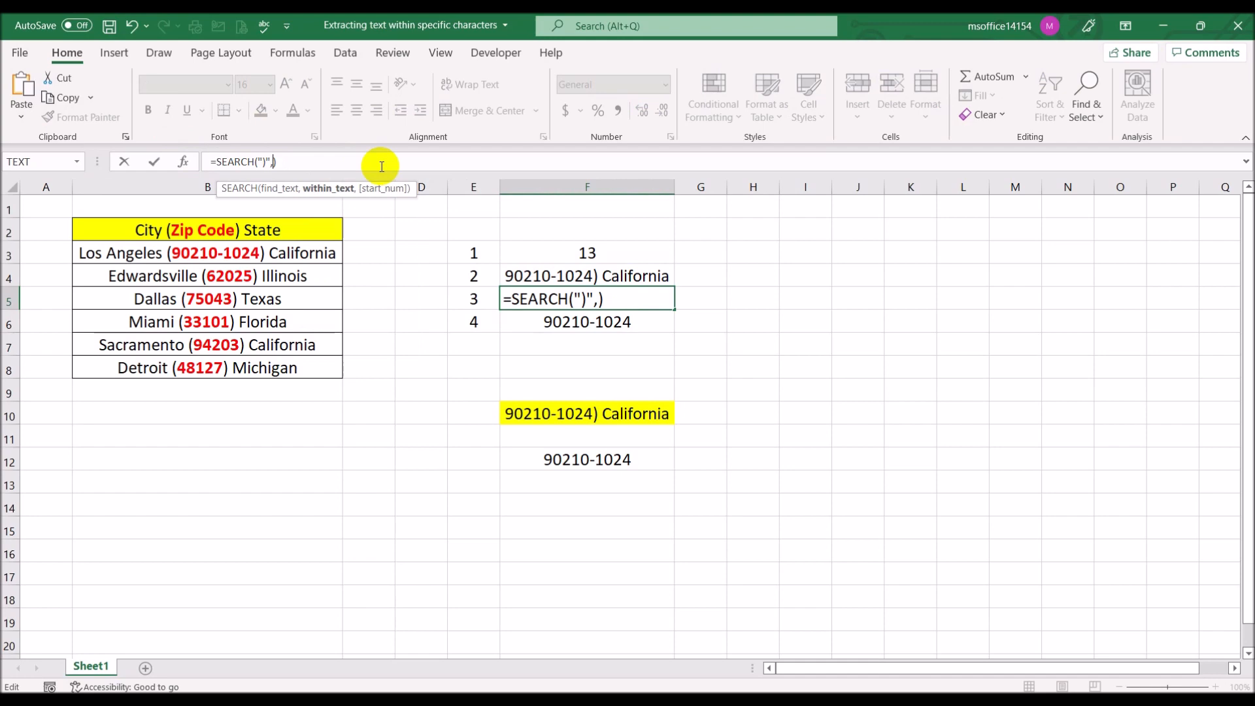
pyautogui.hotkey('ctrl', 'v')
pyautogui.press('Return')
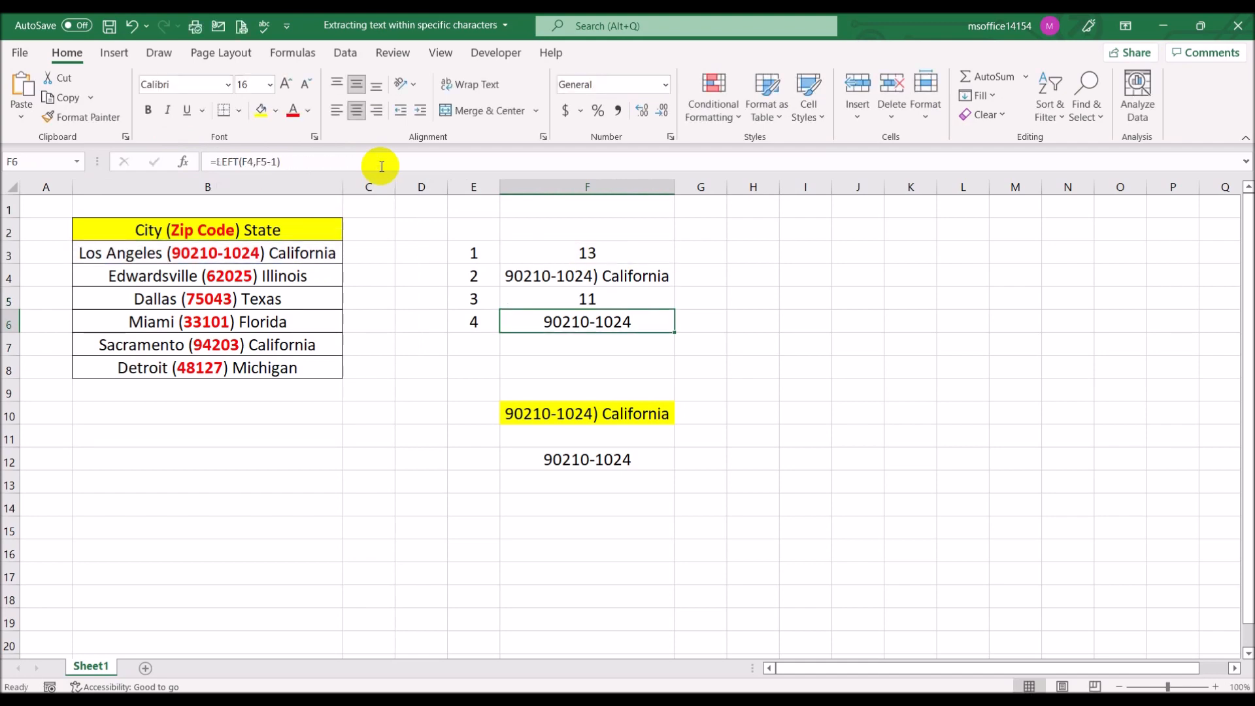
pyautogui.click(602, 299)
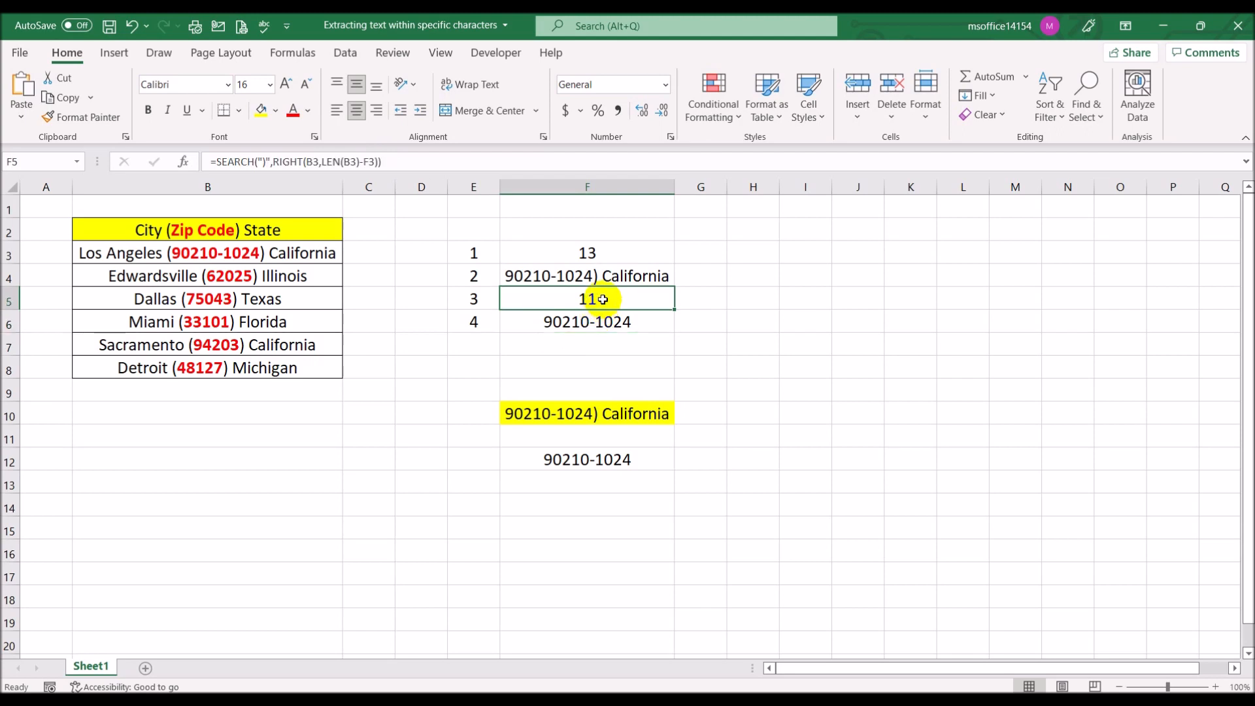
# Examine the LEFT formula in cell F6 and the formulas in cells F4 and F5 that it refers to
pyautogui.click(608, 323)
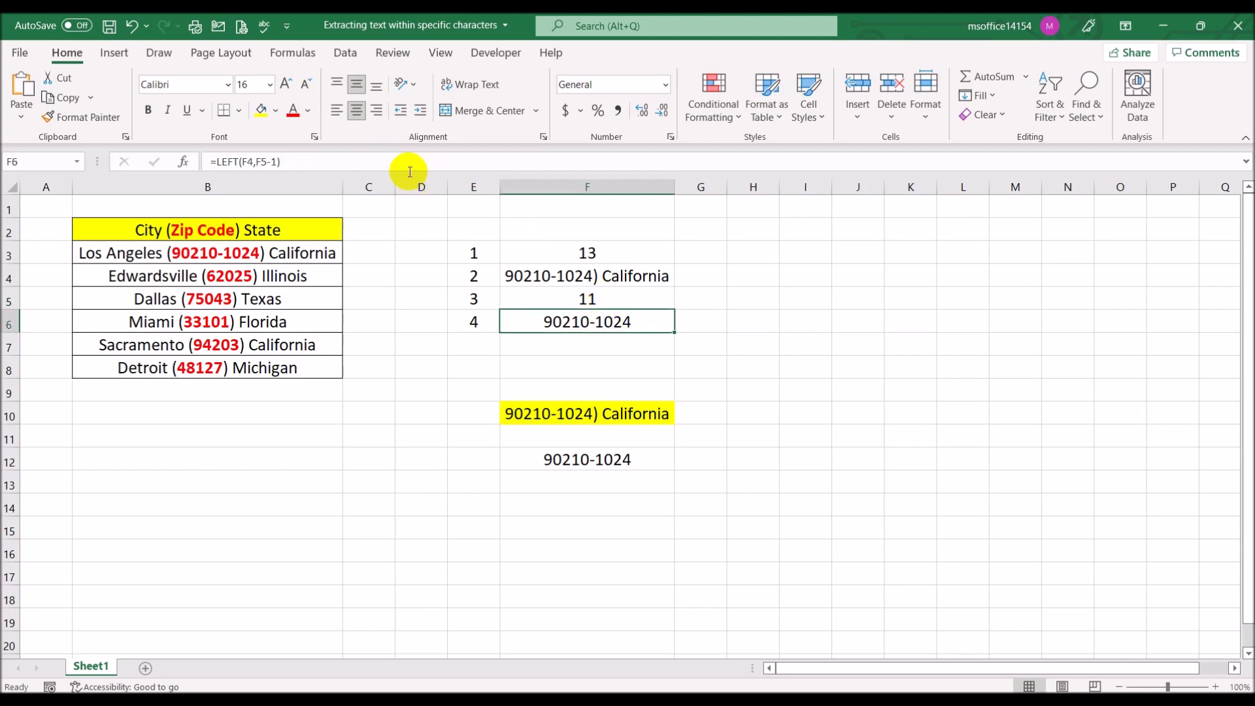
pyautogui.click(392, 163)
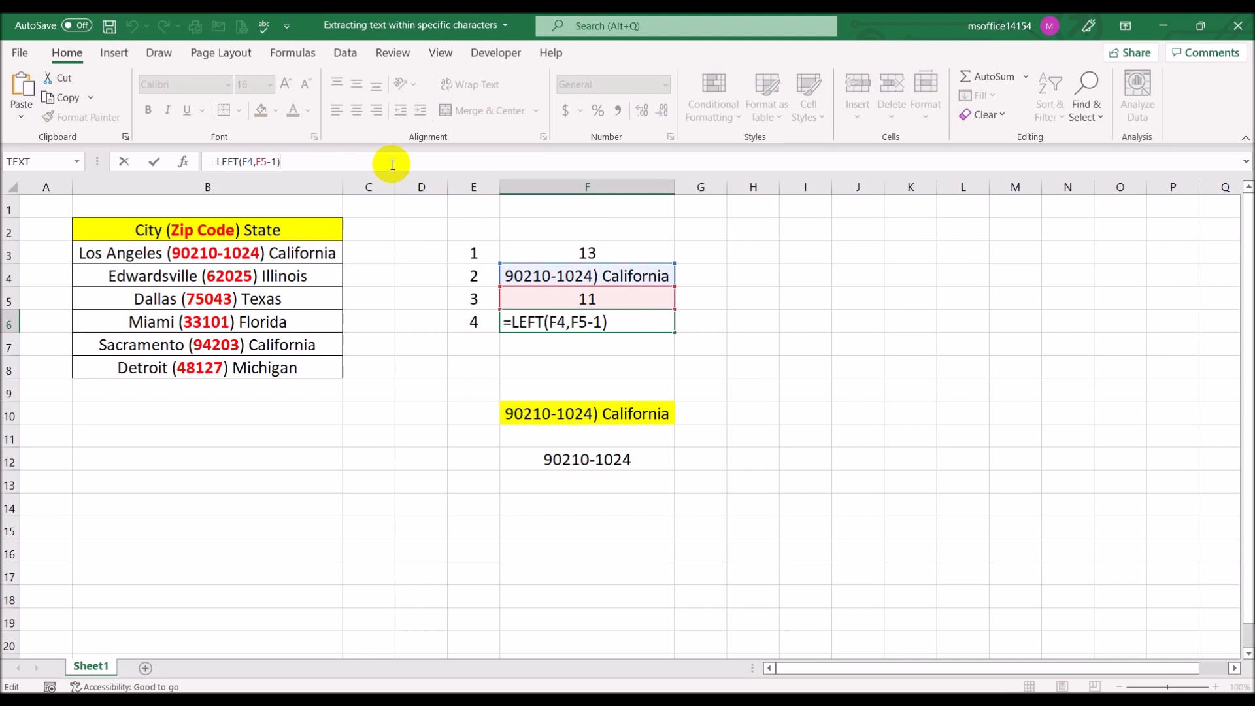
pyautogui.click(527, 274)
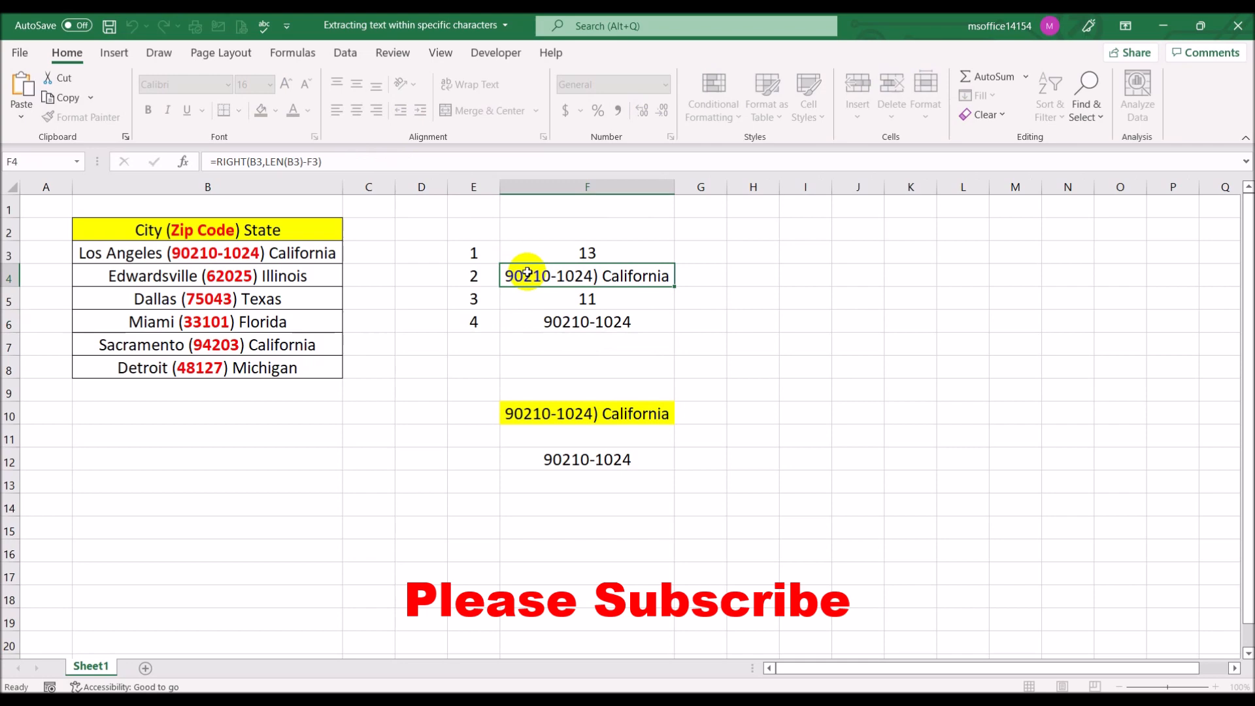
pyautogui.click(338, 160)
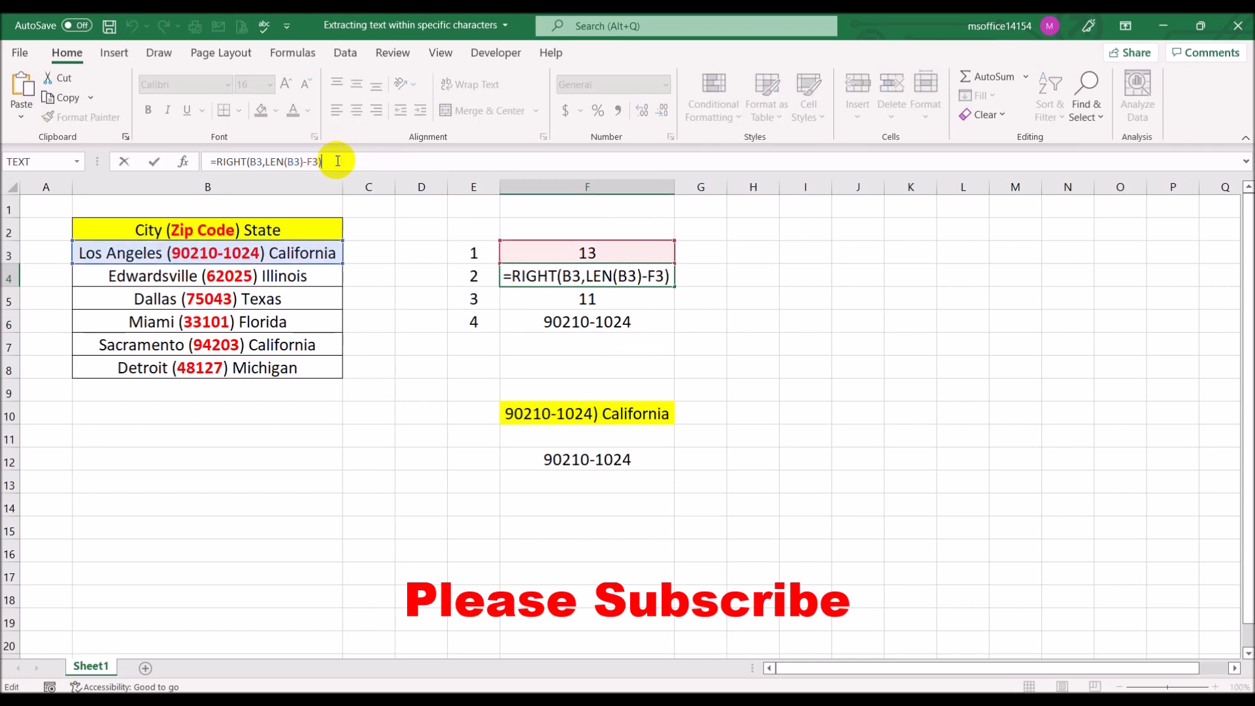
pyautogui.moveTo(337, 161); pyautogui.dragTo(126, 141)
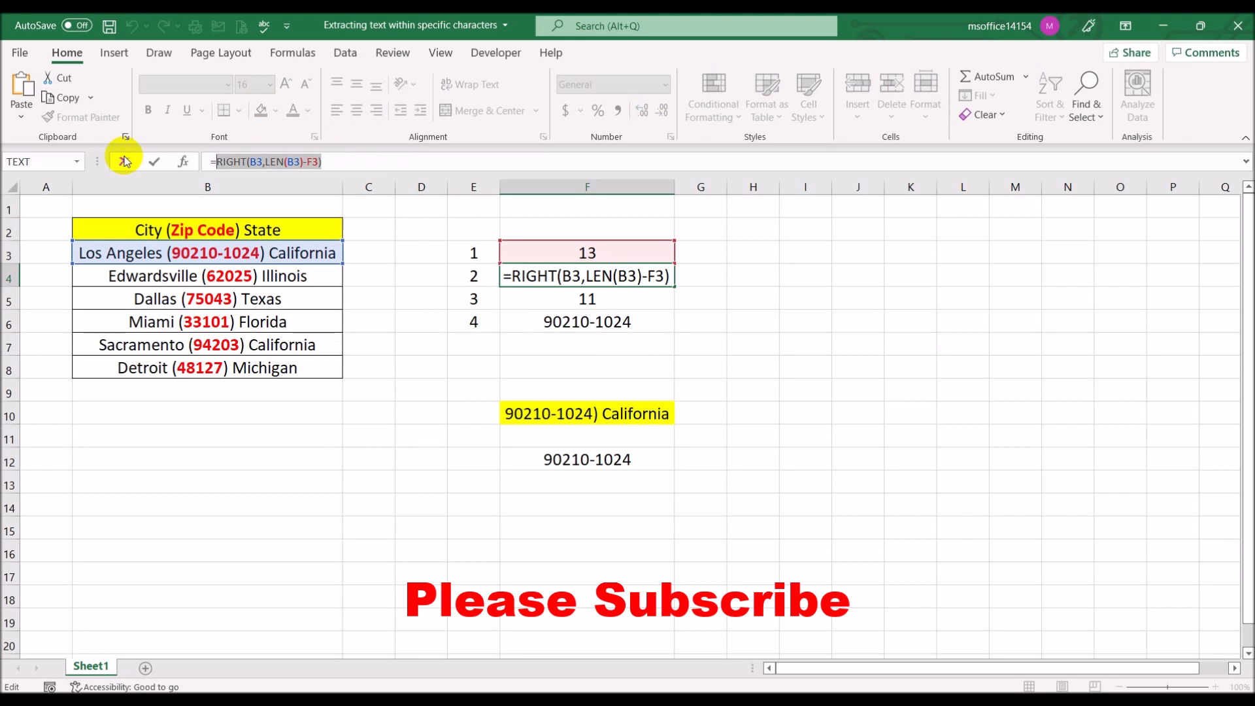
pyautogui.click(125, 162)
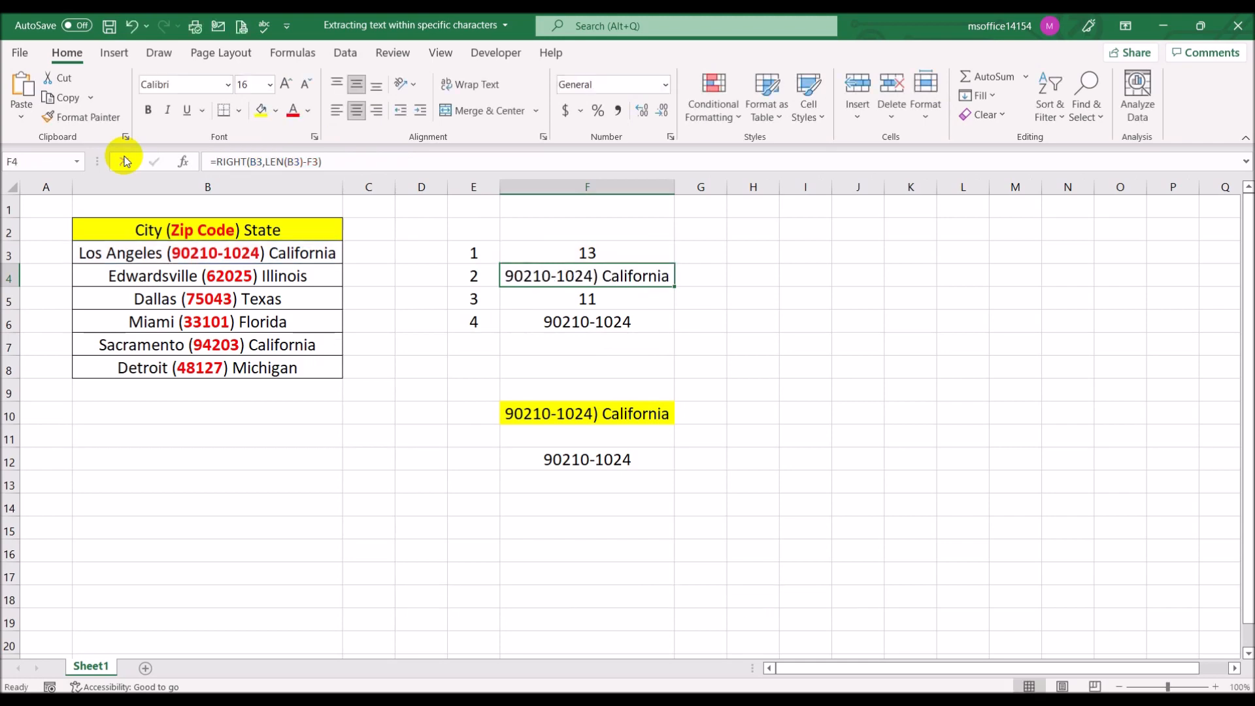
pyautogui.click(611, 300)
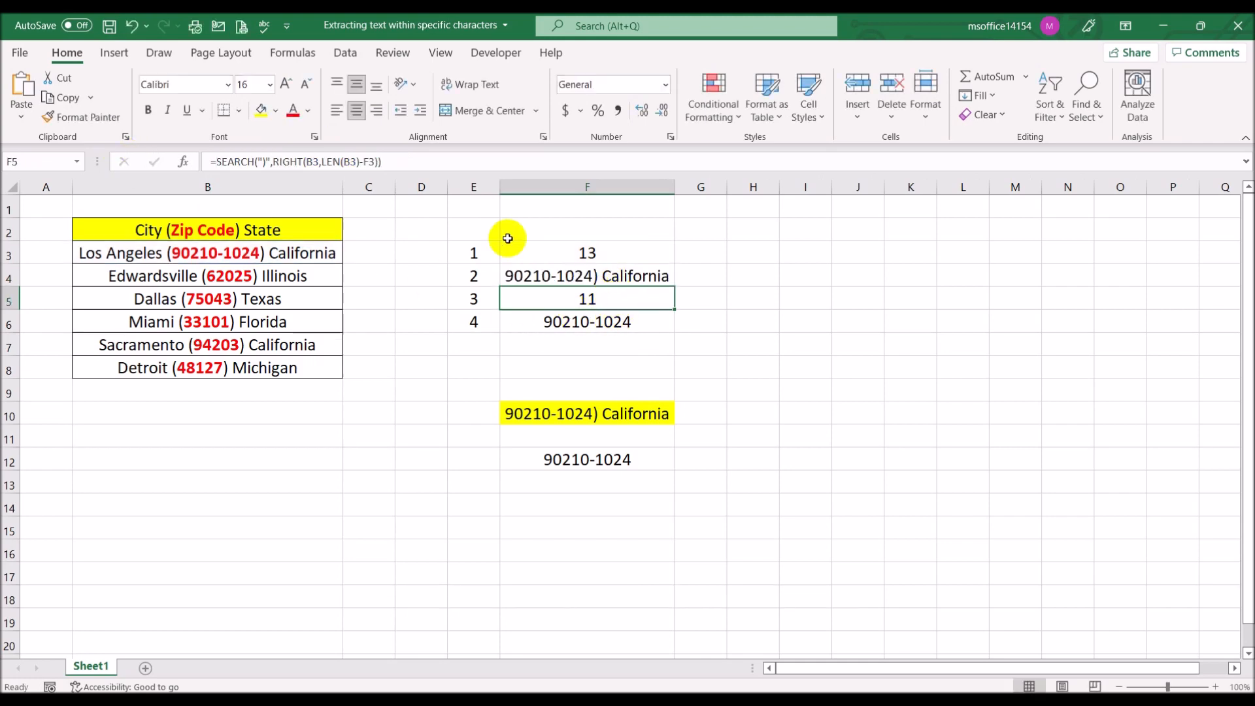
# Replace the F3 reference in cell F5's formula with SEARCH("(",B3) copied from cell F3
pyautogui.click(584, 255)
pyautogui.moveTo(304, 162); pyautogui.dragTo(217, 161)
pyautogui.press('Escape')
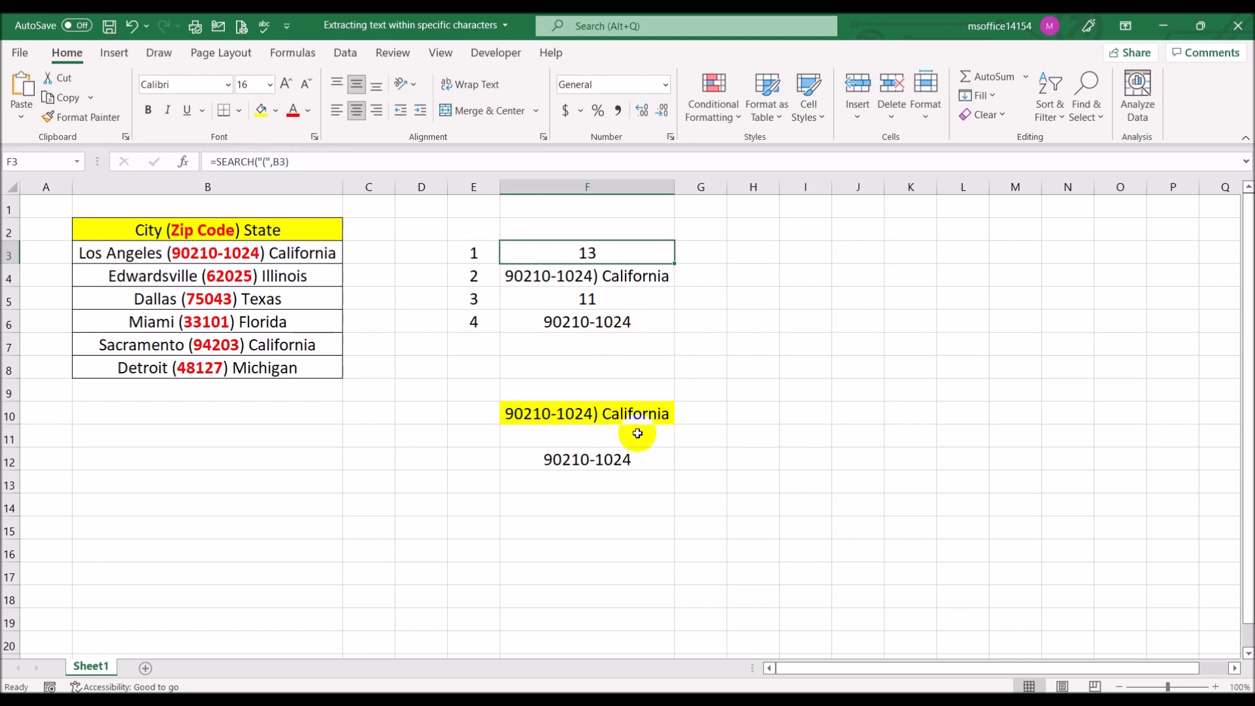
pyautogui.click(608, 276)
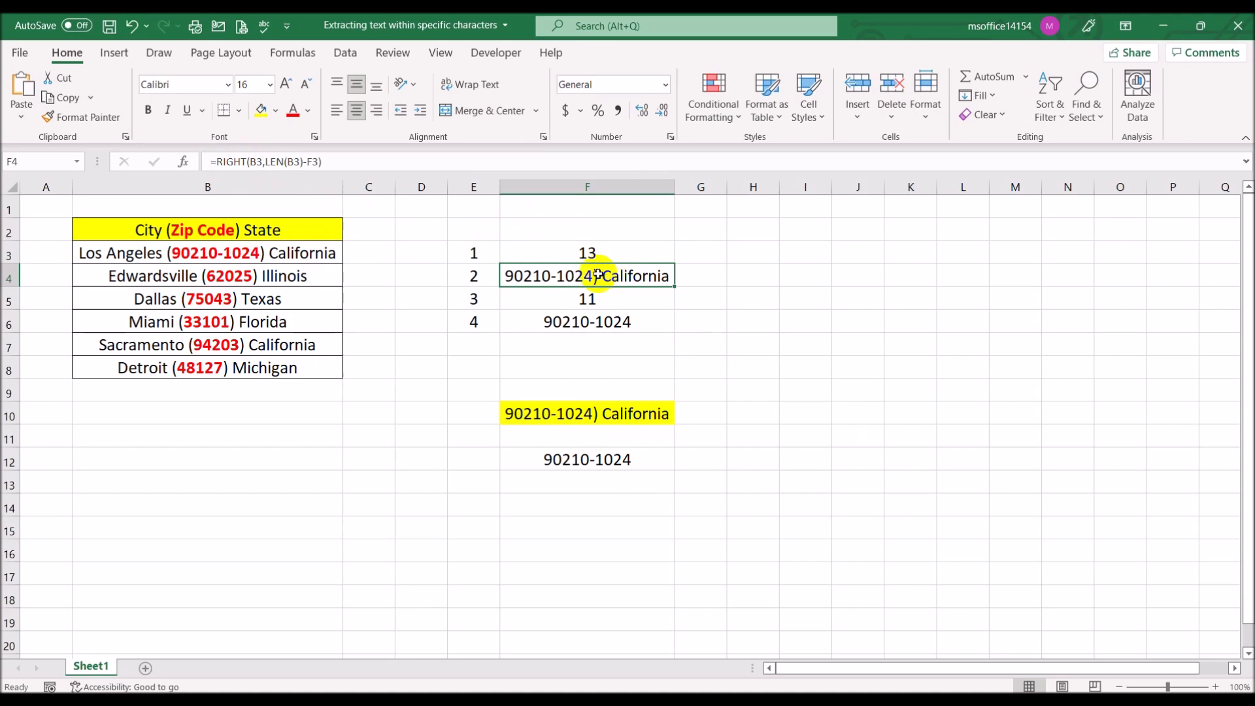
pyautogui.click(587, 298)
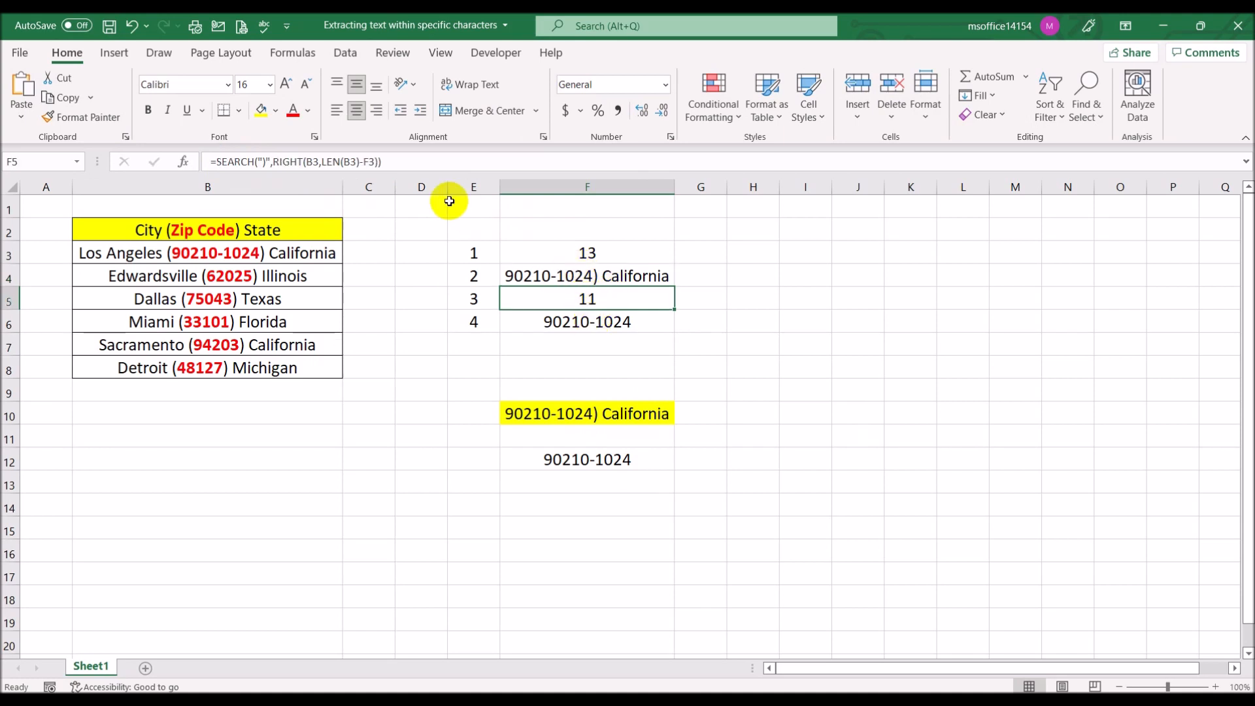
pyautogui.click(402, 161)
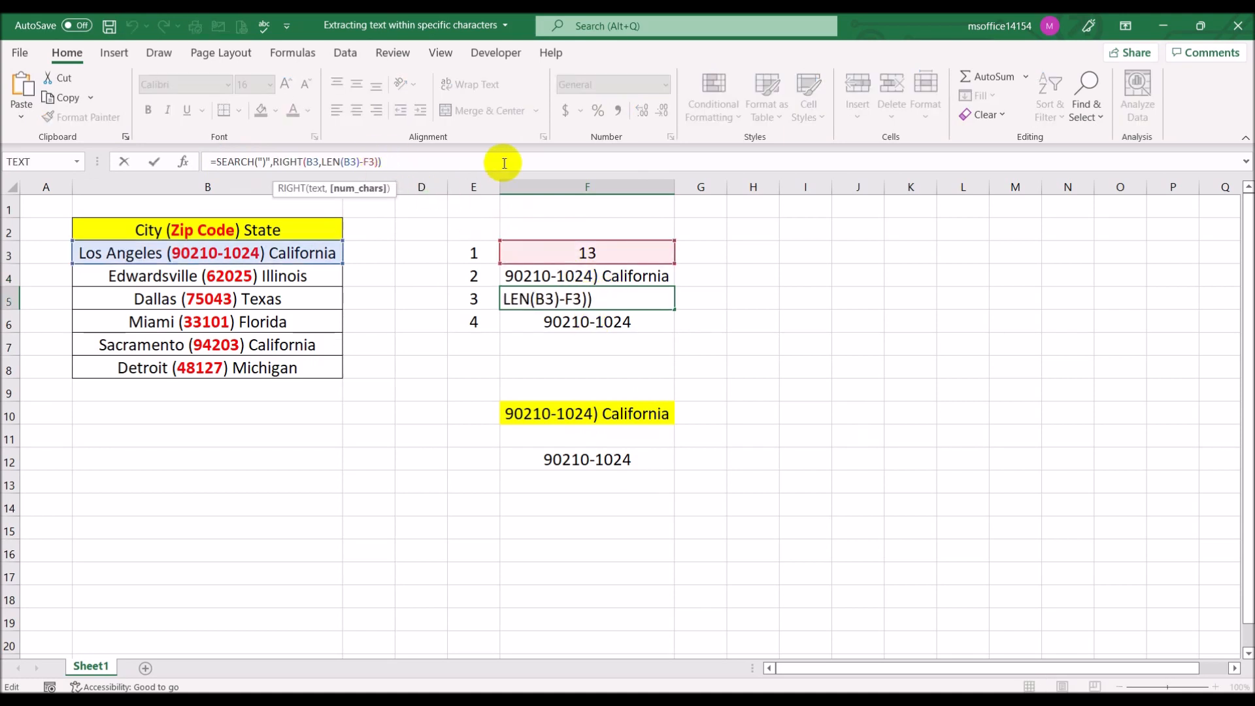
pyautogui.press('BackSpace')
pyautogui.press('BackSpace')
pyautogui.write('SEARCH("(",B3)')
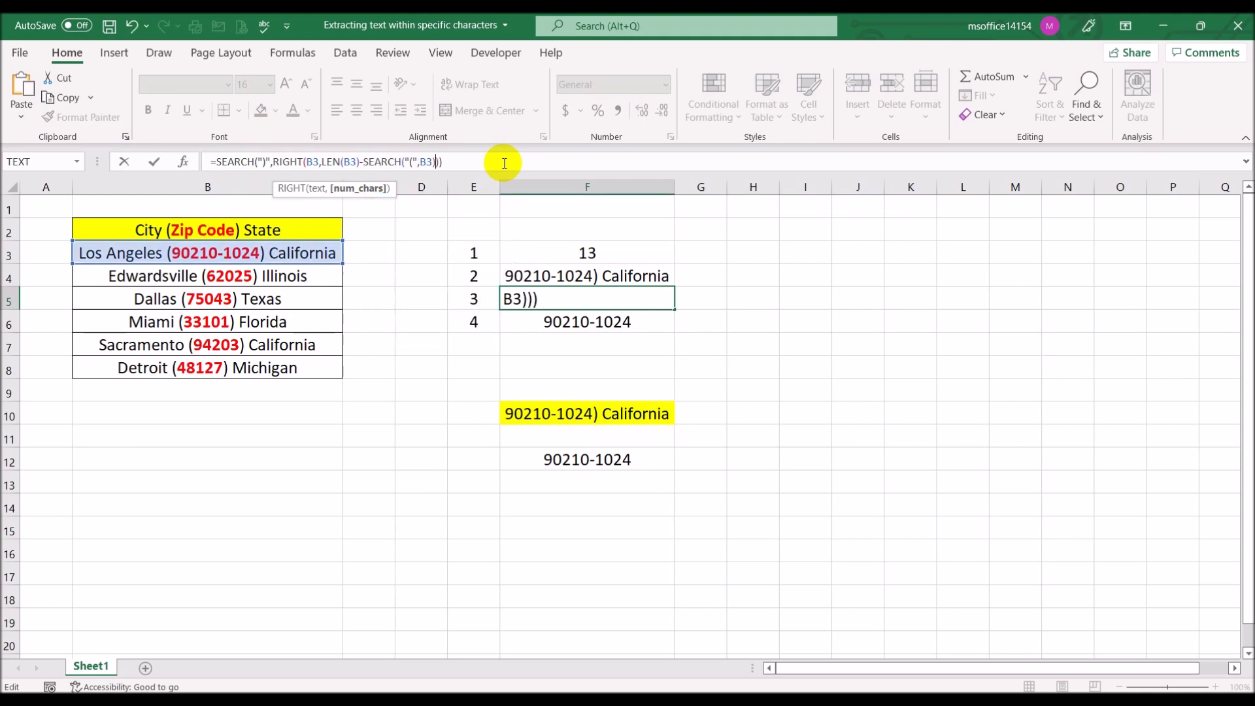
pyautogui.press('Return')
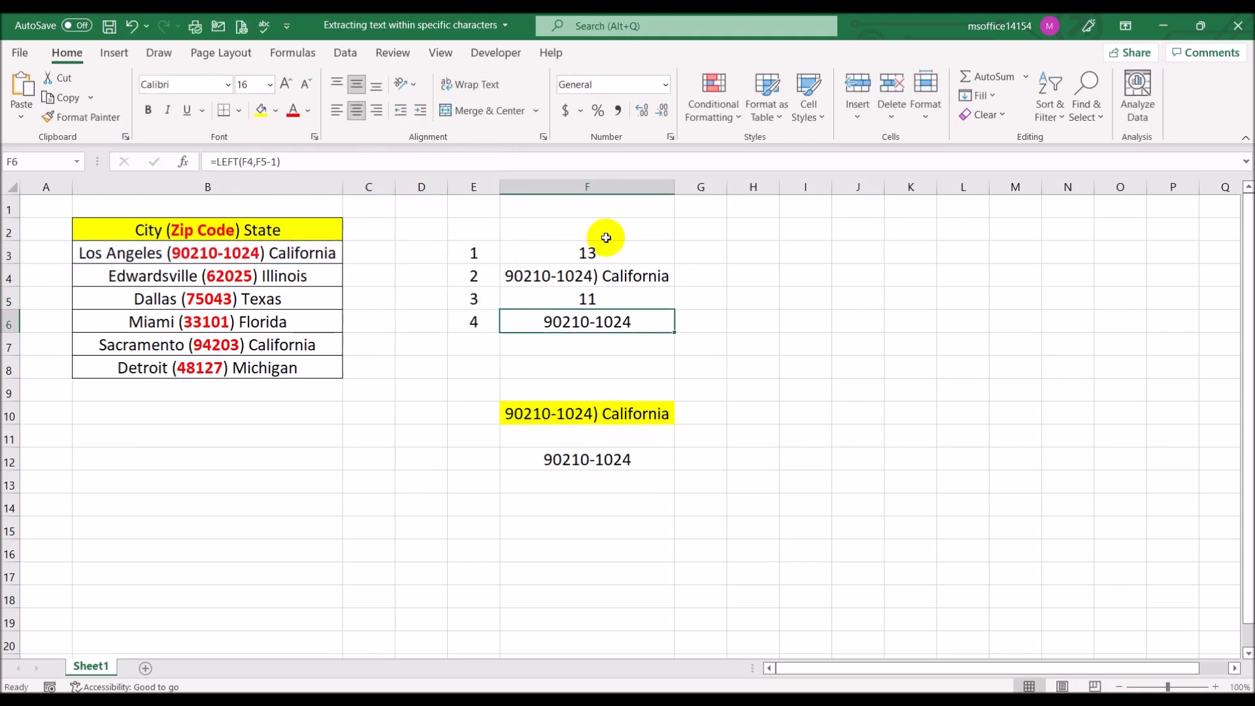
# Replace the F3 reference in cell F4's formula with the copied SEARCH("(",B3)
pyautogui.click(619, 301)
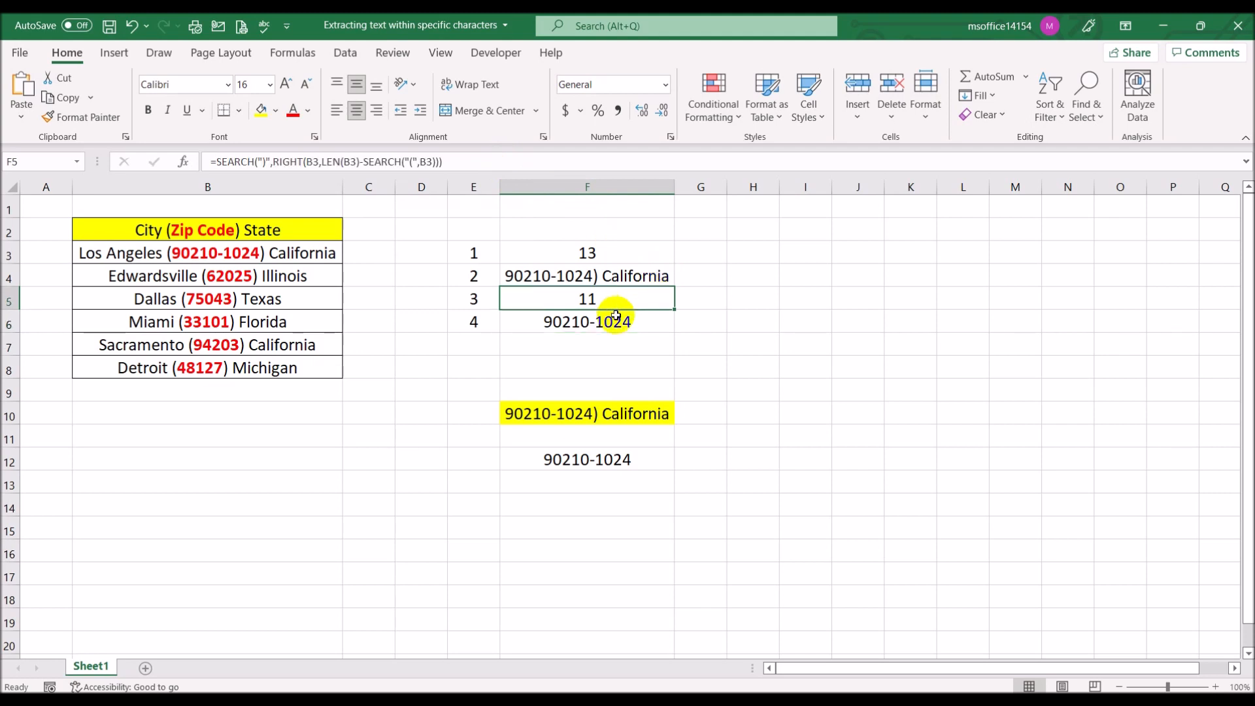
pyautogui.click(615, 322)
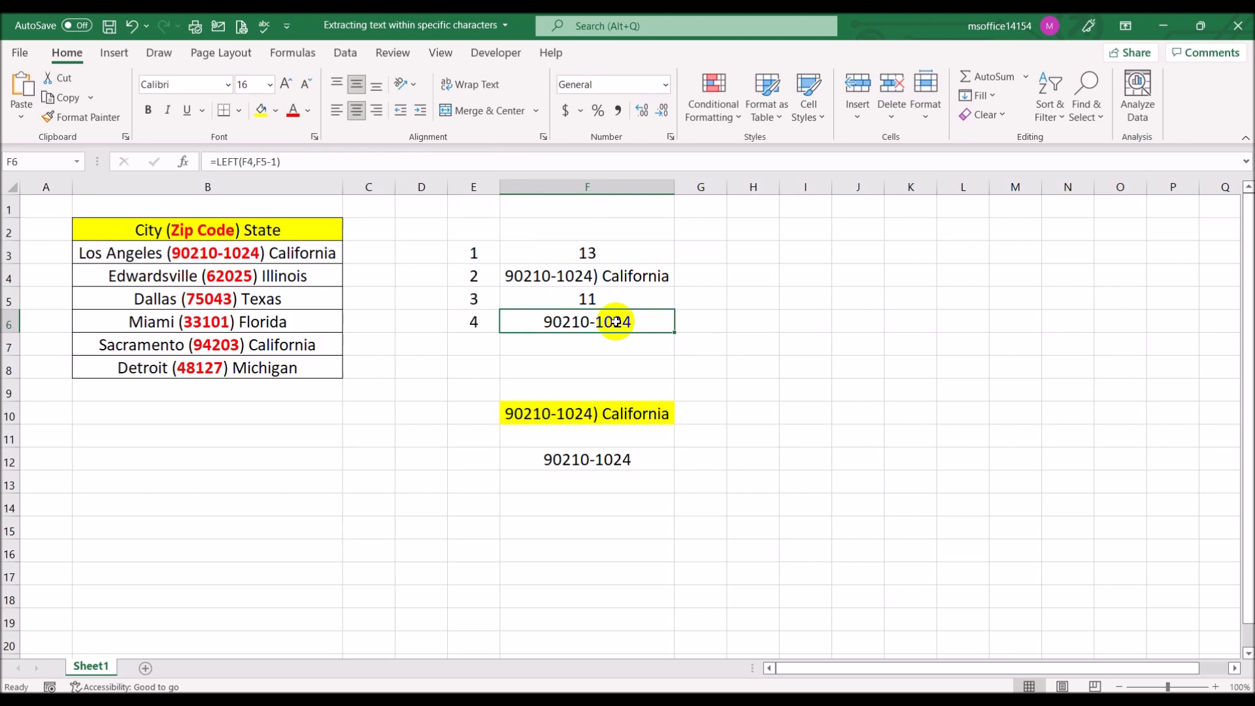
pyautogui.click(616, 301)
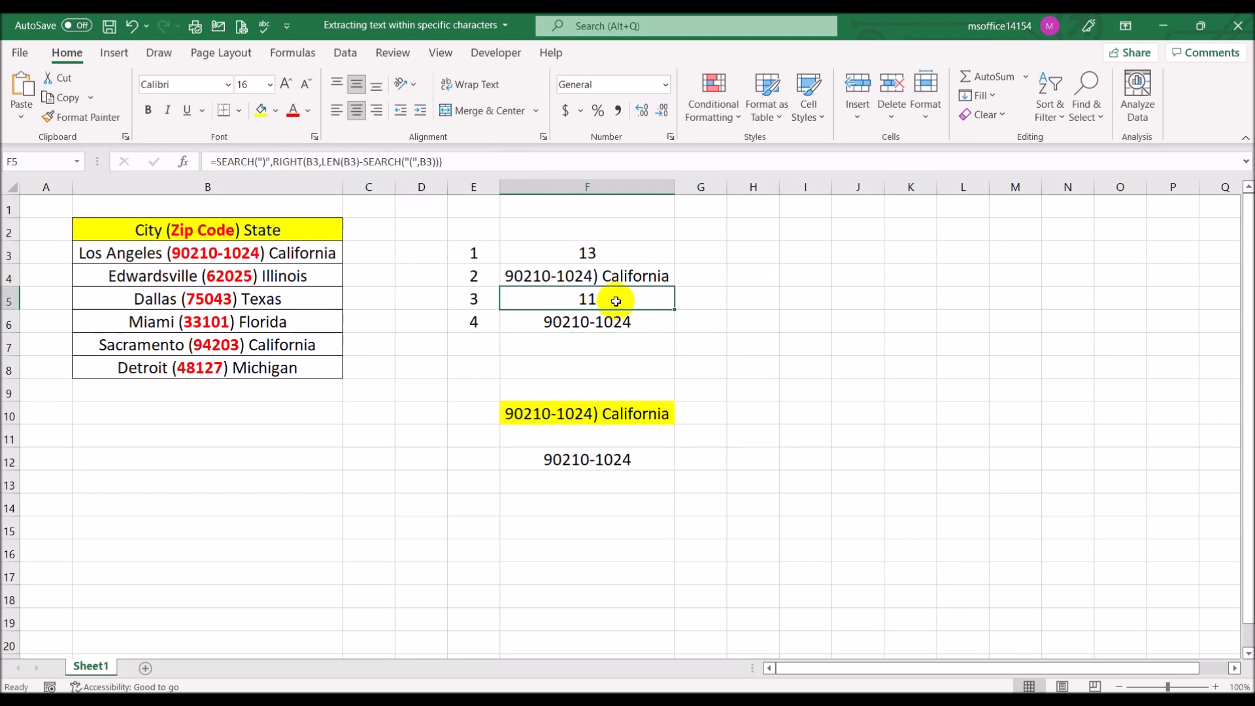
pyautogui.click(617, 276)
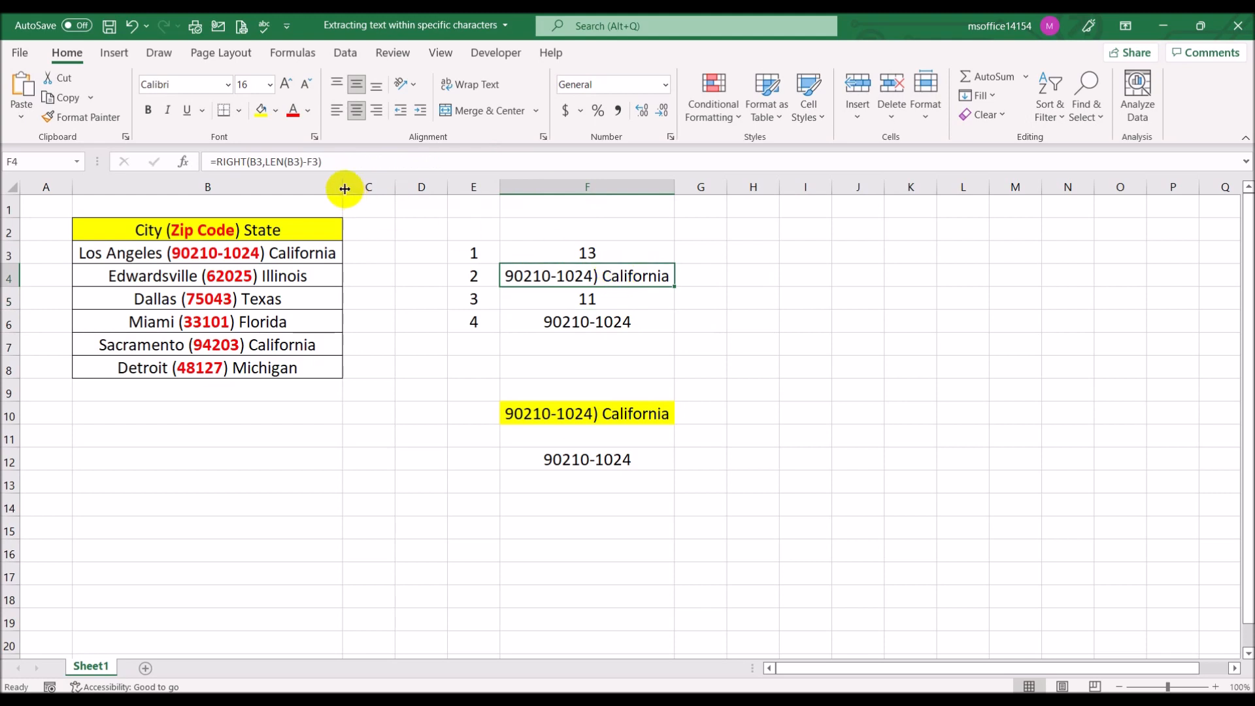
pyautogui.click(314, 162)
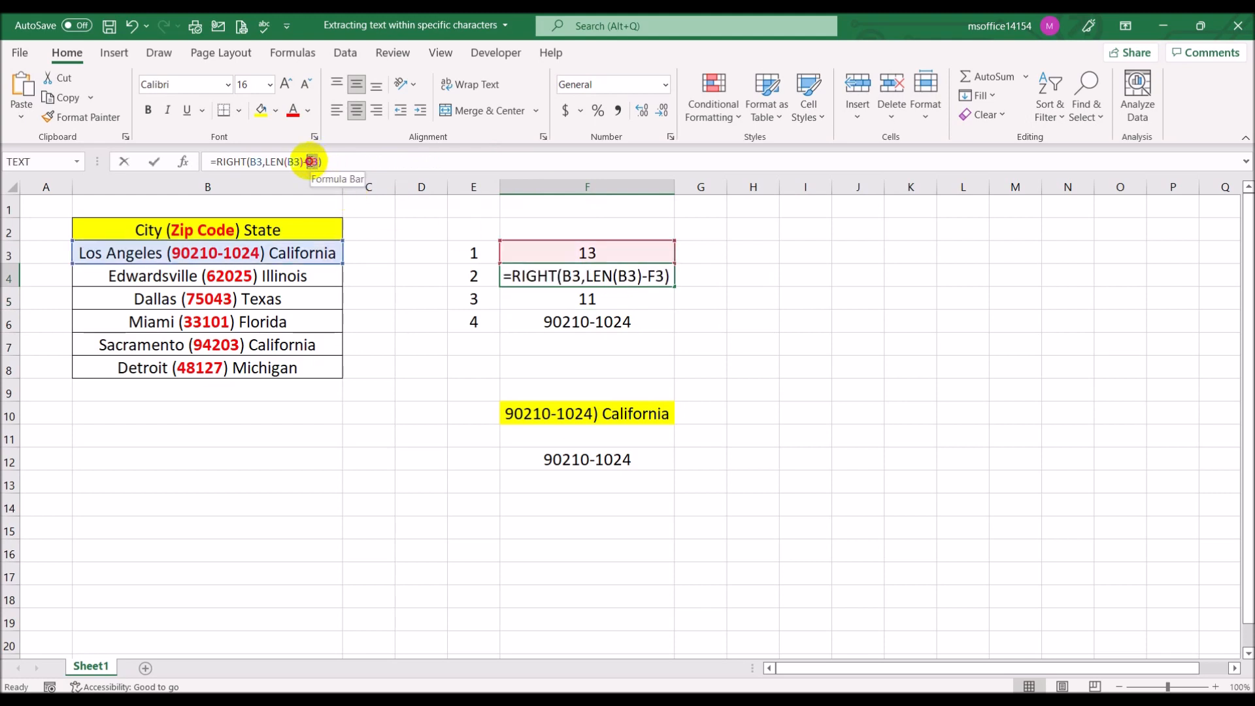
pyautogui.doubleClick(313, 161)
pyautogui.write('SEARCH("(",B3)')
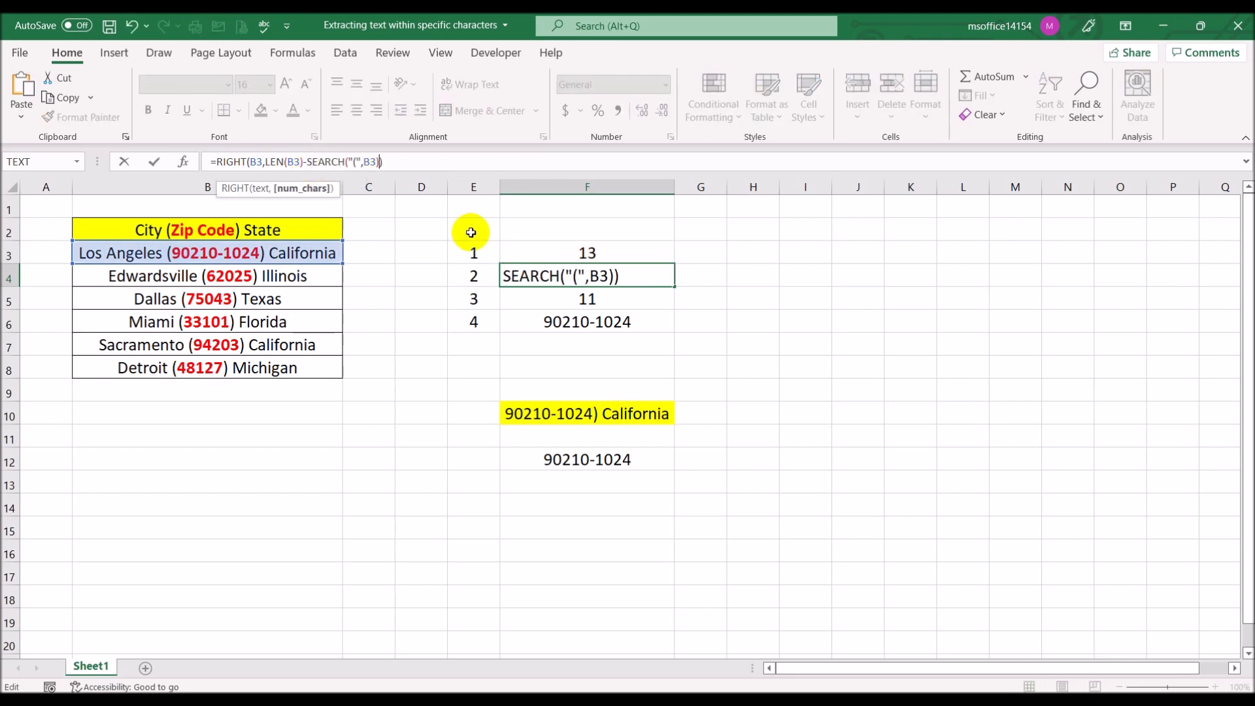
pyautogui.press('Return')
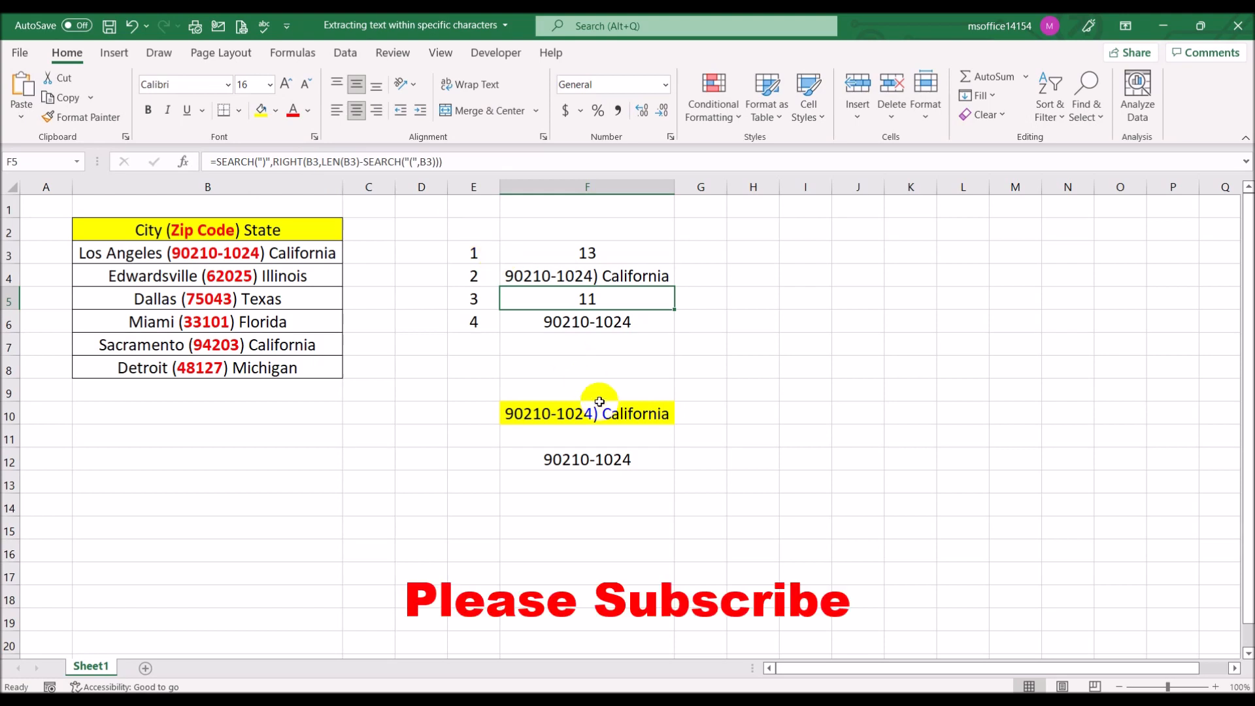
# Replace the F4 reference in cell F6's formula with RIGHT(B3,LEN(B3)-SEARCH("(",B3)) copied from cell F4
pyautogui.click(628, 321)
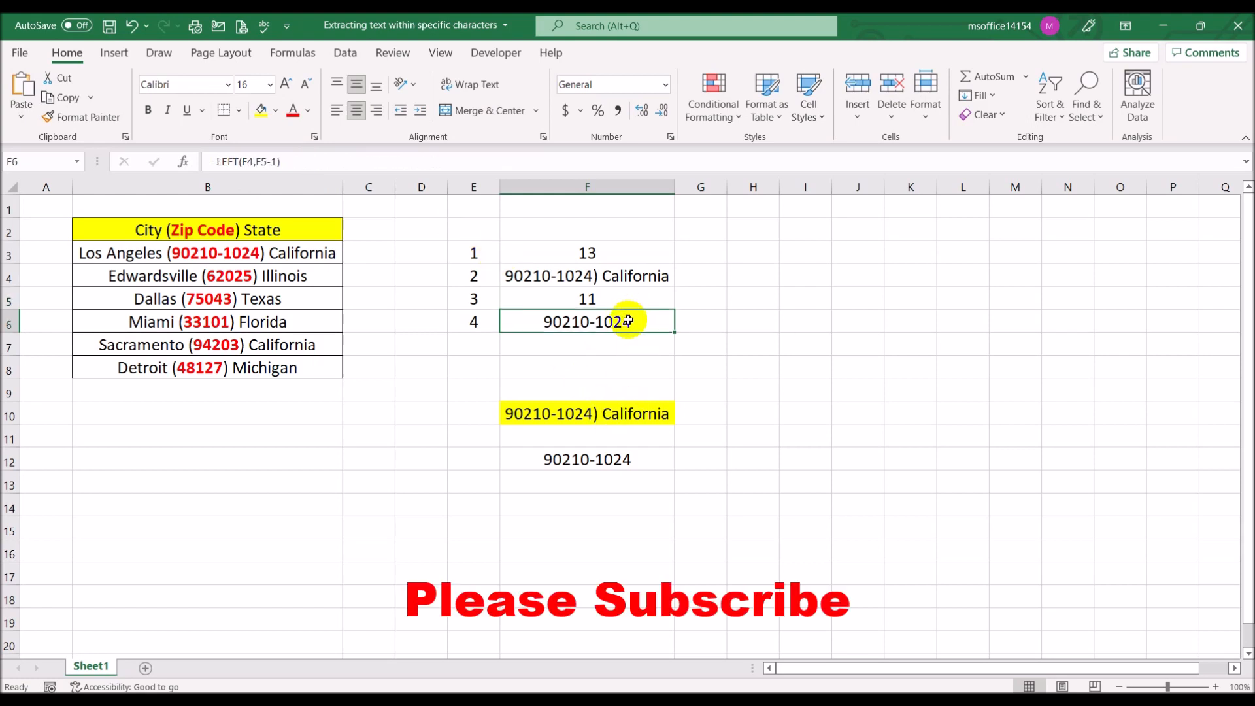
pyautogui.click(551, 297)
pyautogui.click(555, 278)
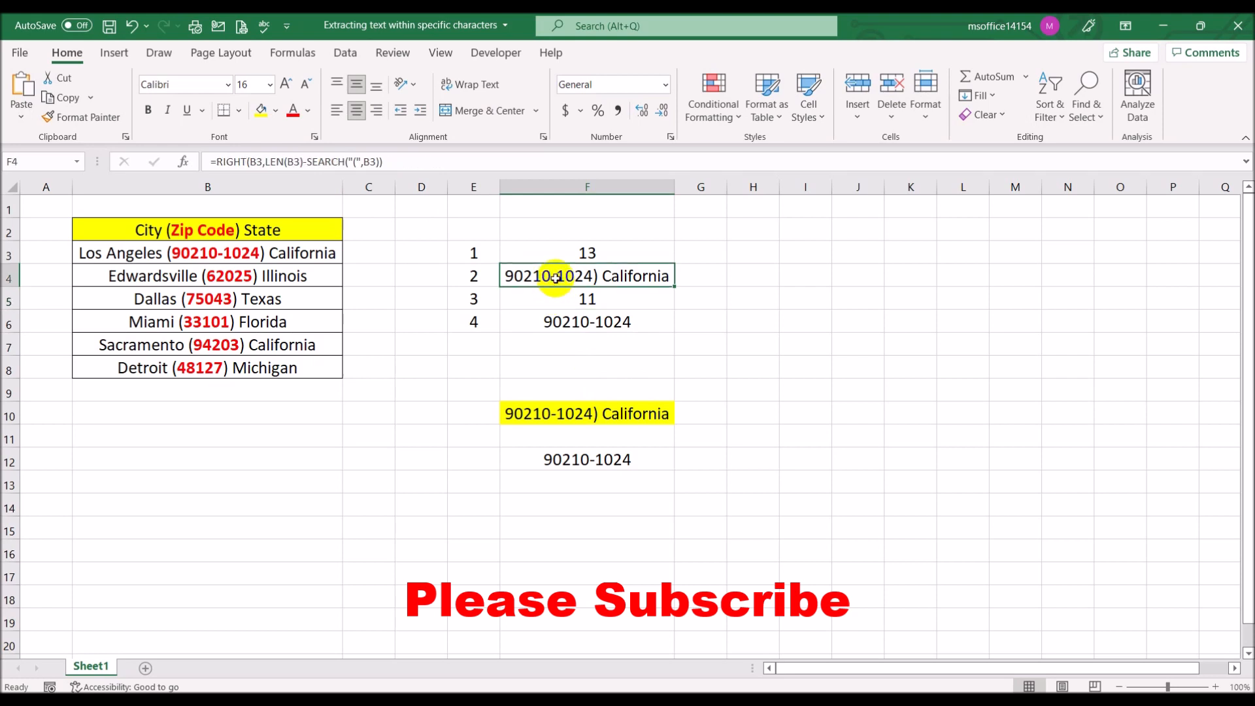
pyautogui.moveTo(415, 161); pyautogui.dragTo(216, 162)
pyautogui.hotkey('ctrl', 'c')
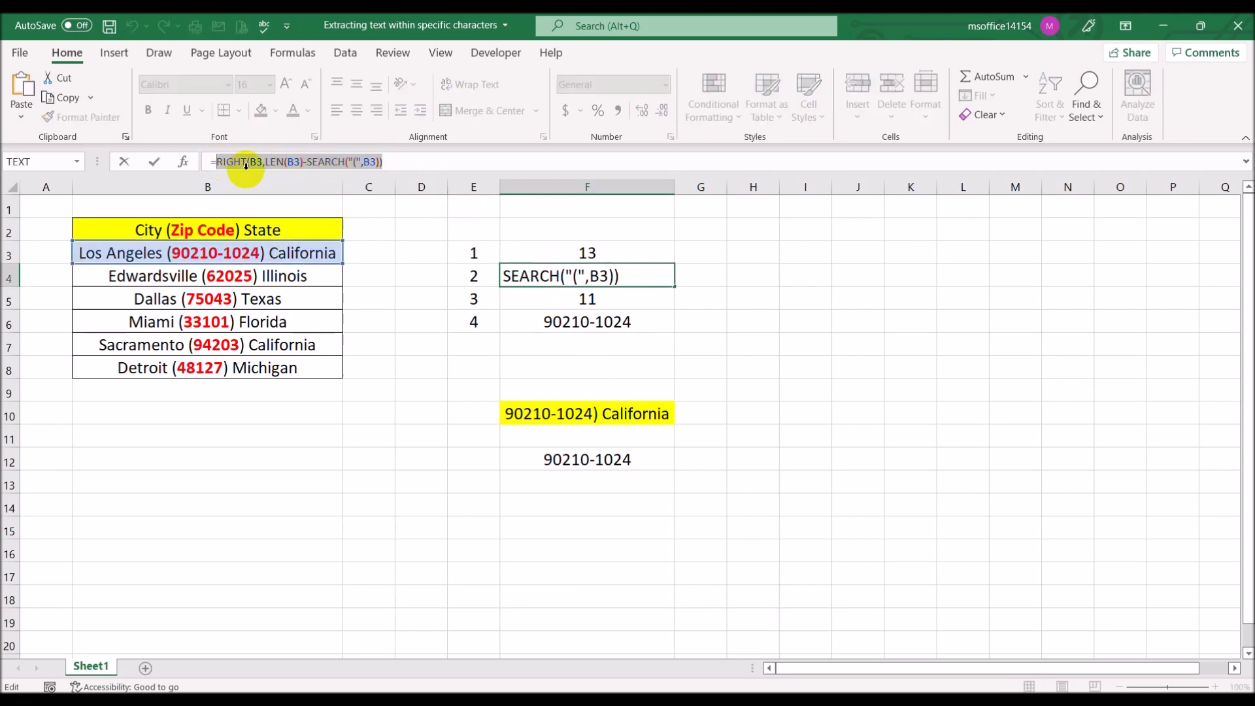
pyautogui.press('Escape')
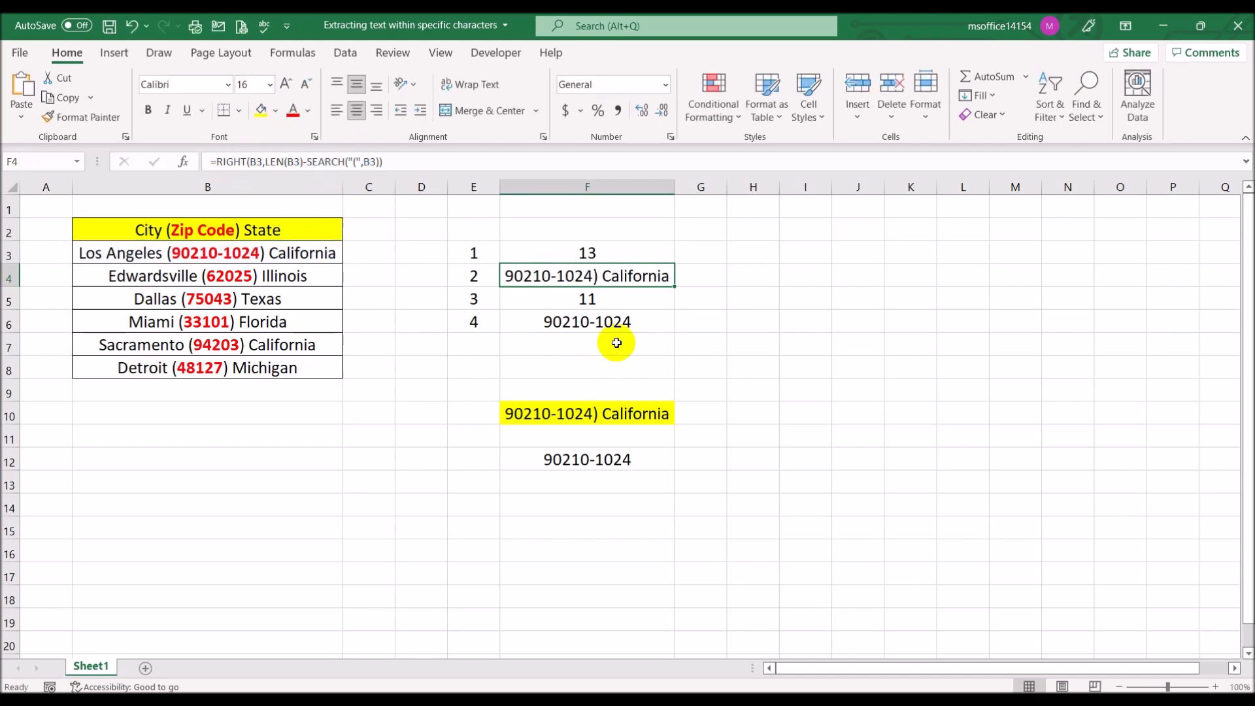
pyautogui.click(622, 318)
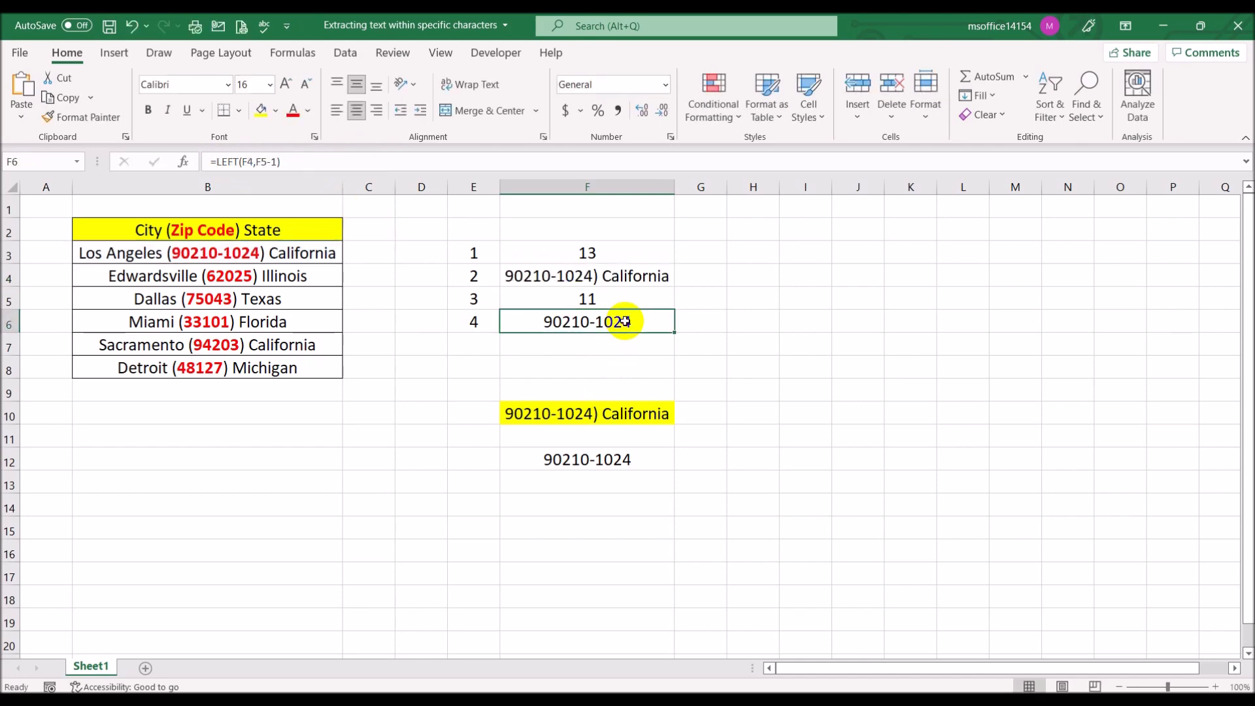
pyautogui.click(249, 161)
pyautogui.doubleClick(245, 161)
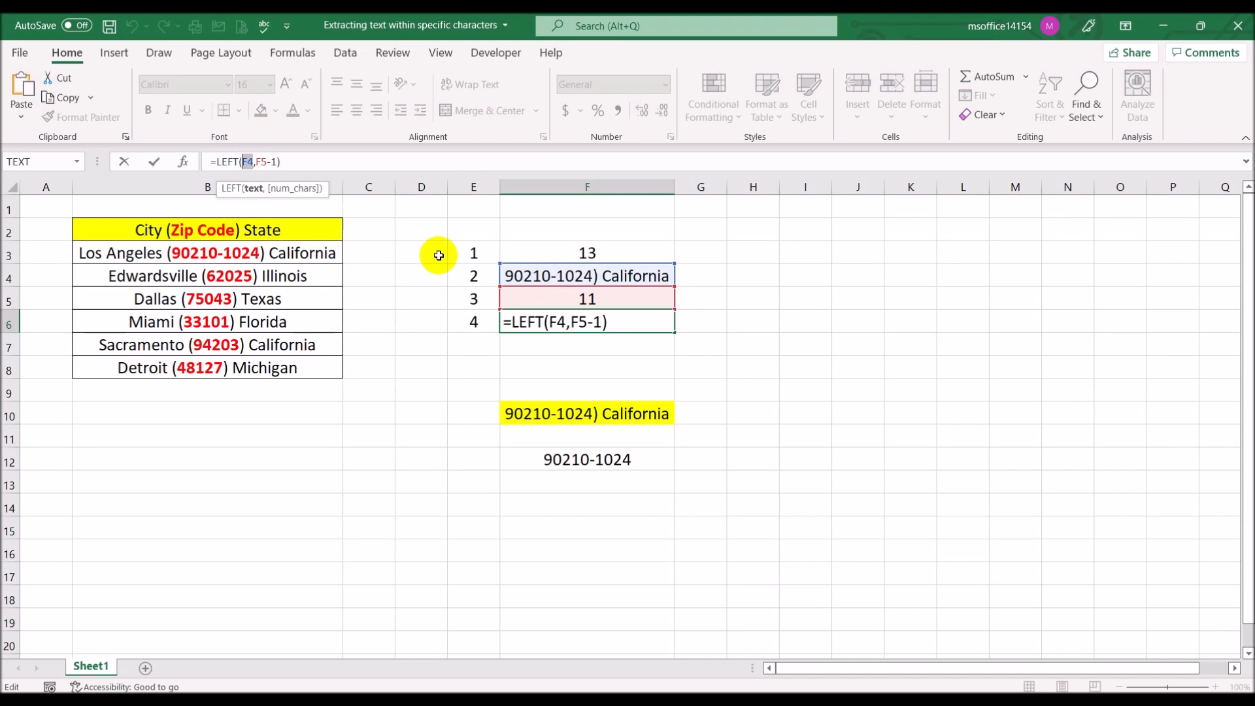
pyautogui.hotkey('ctrl', 'v')
pyautogui.press('Return')
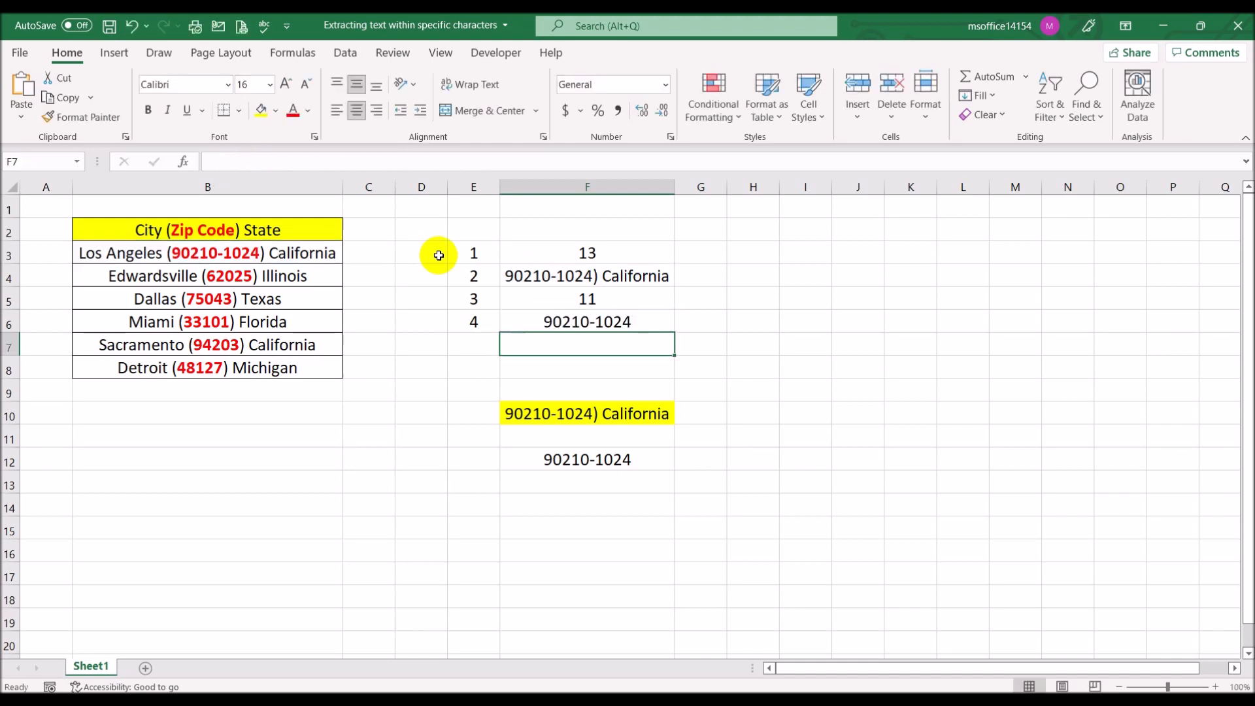
pyautogui.click(631, 325)
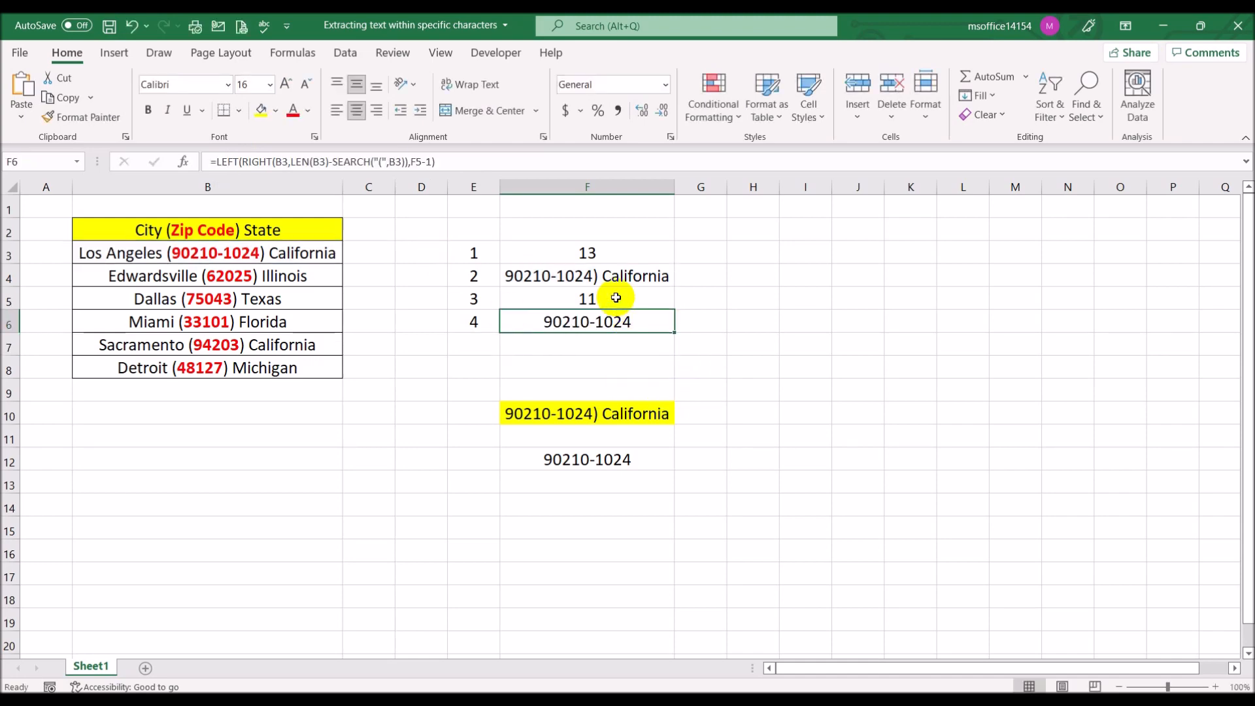
# Replace the F5 reference in cell F6's formula with SEARCH(")",RIGHT(B3,LEN(B3)-SEARCH("(",B3))) copied from cell F5
pyautogui.click(616, 298)
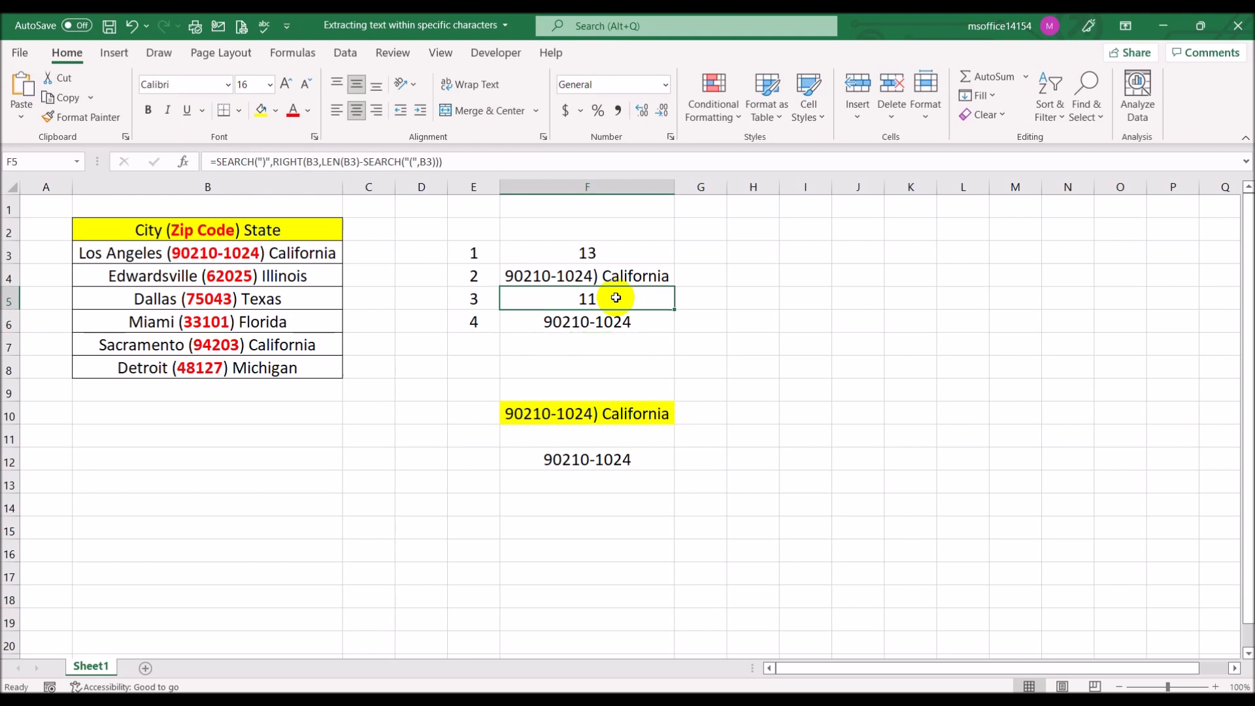
pyautogui.moveTo(451, 161); pyautogui.dragTo(216, 161)
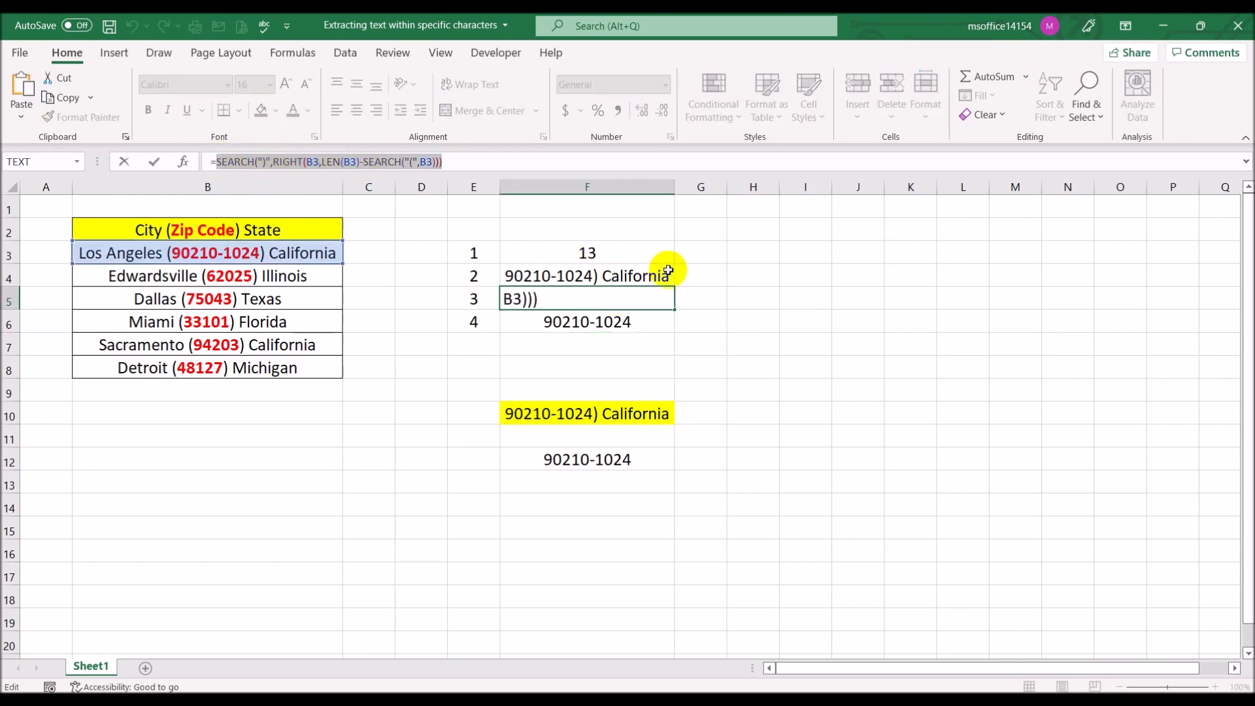
pyautogui.press('Escape')
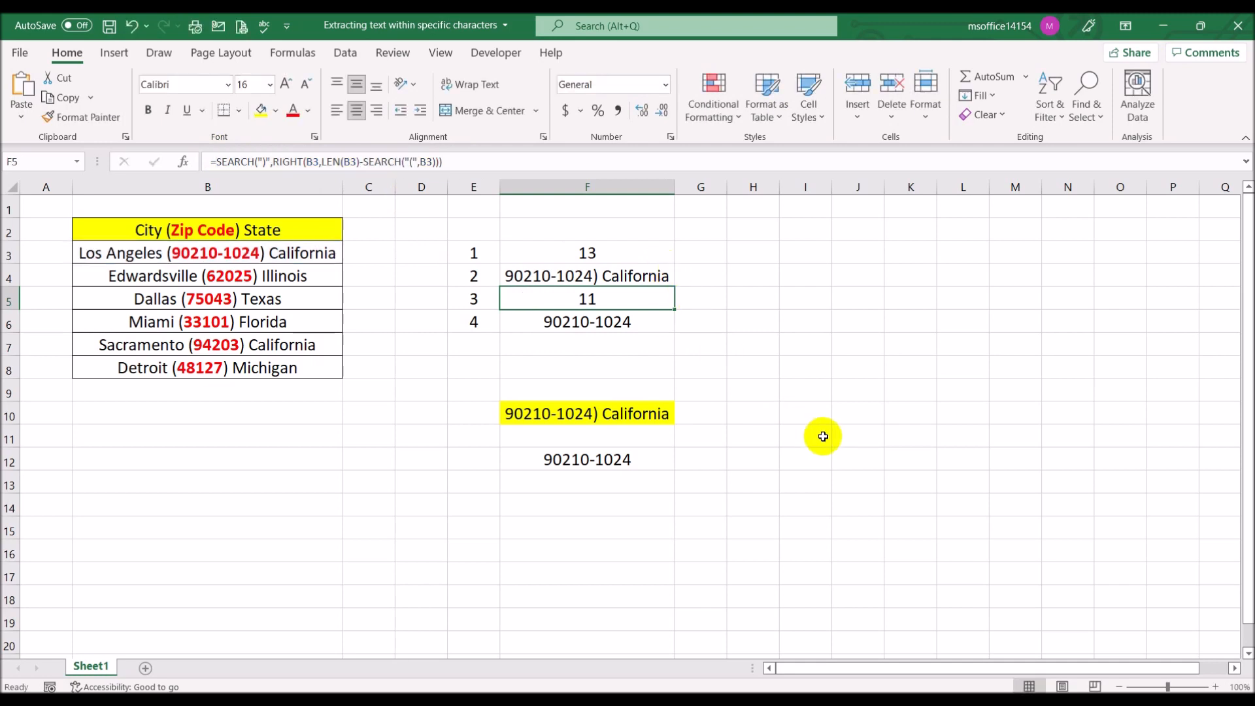
pyautogui.click(614, 325)
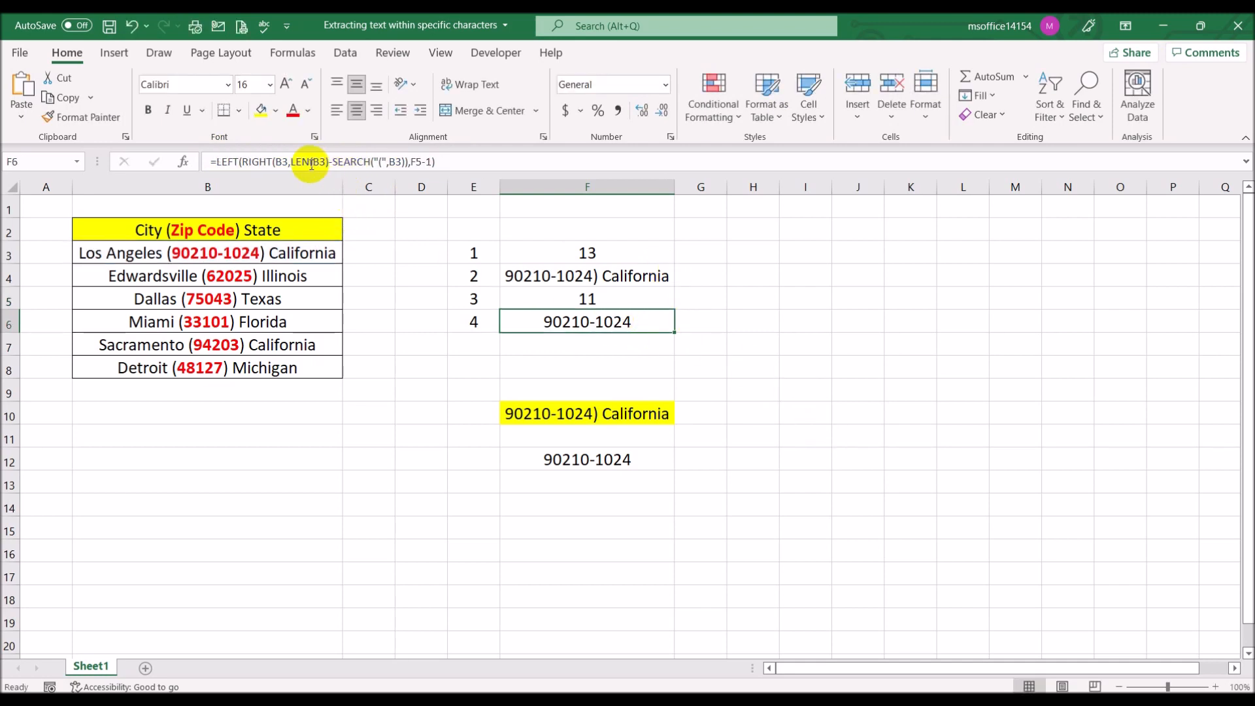
pyautogui.click(418, 161)
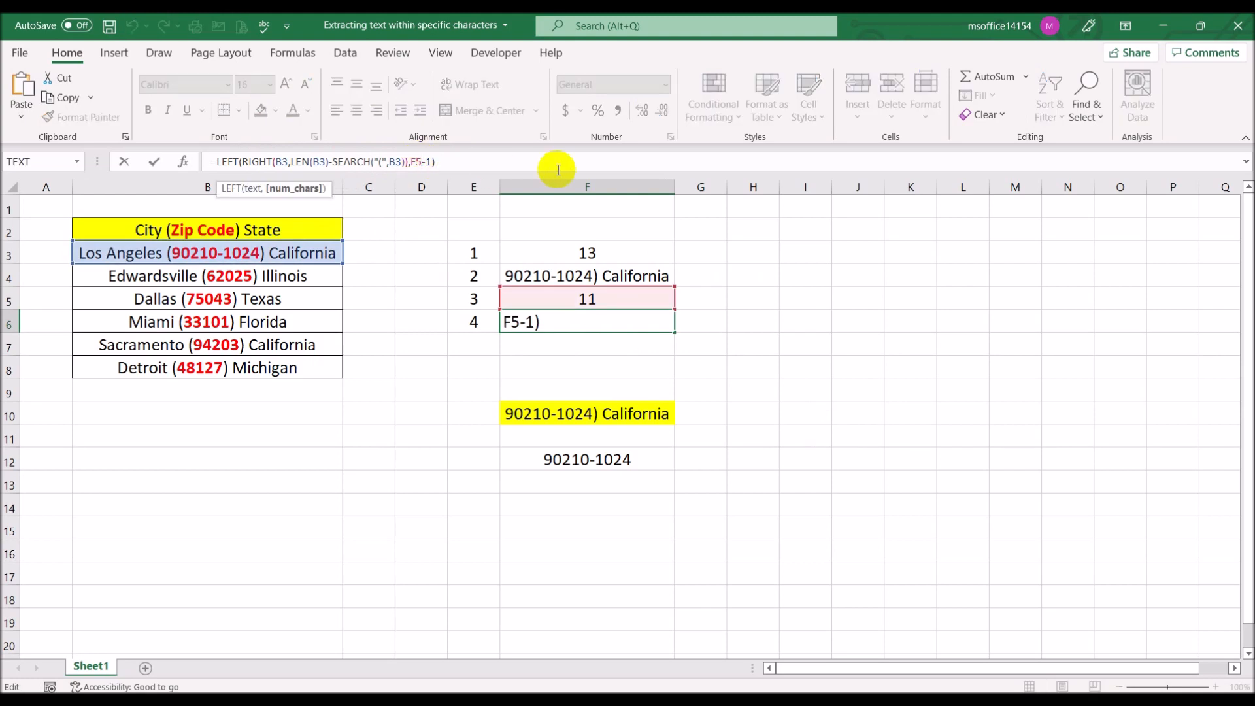
pyautogui.press('BackSpace')
pyautogui.press('BackSpace')
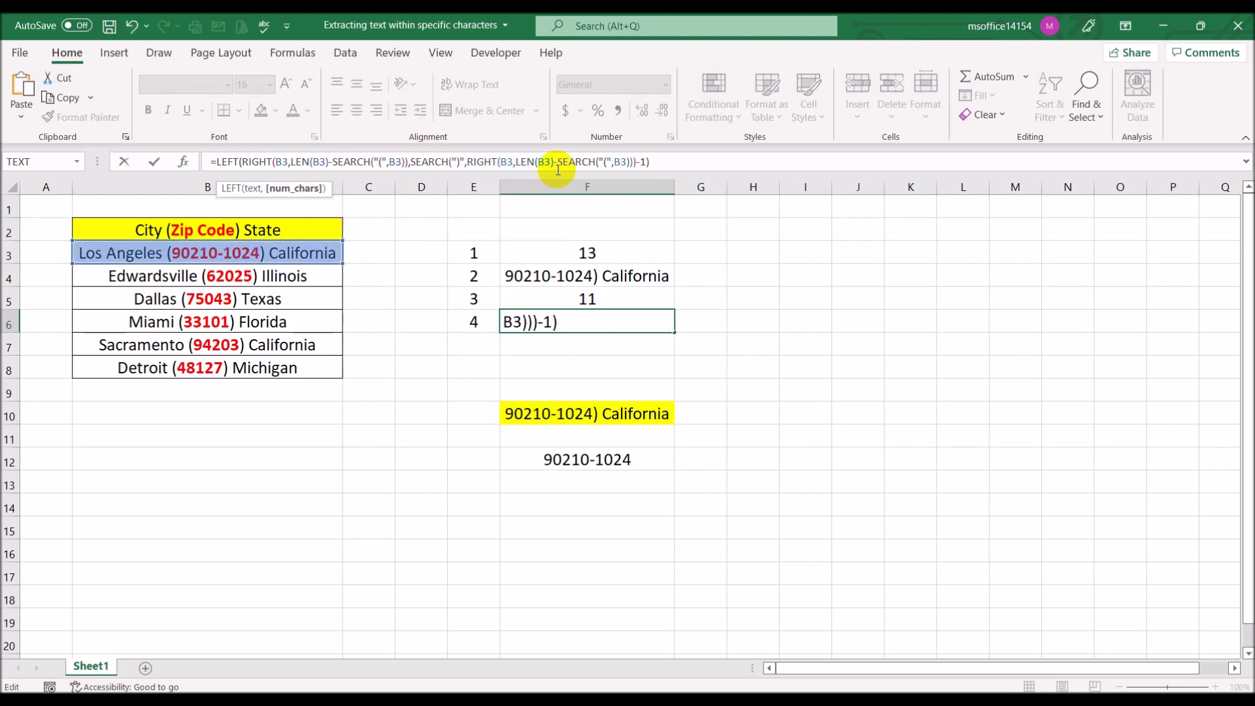
pyautogui.press('Return')
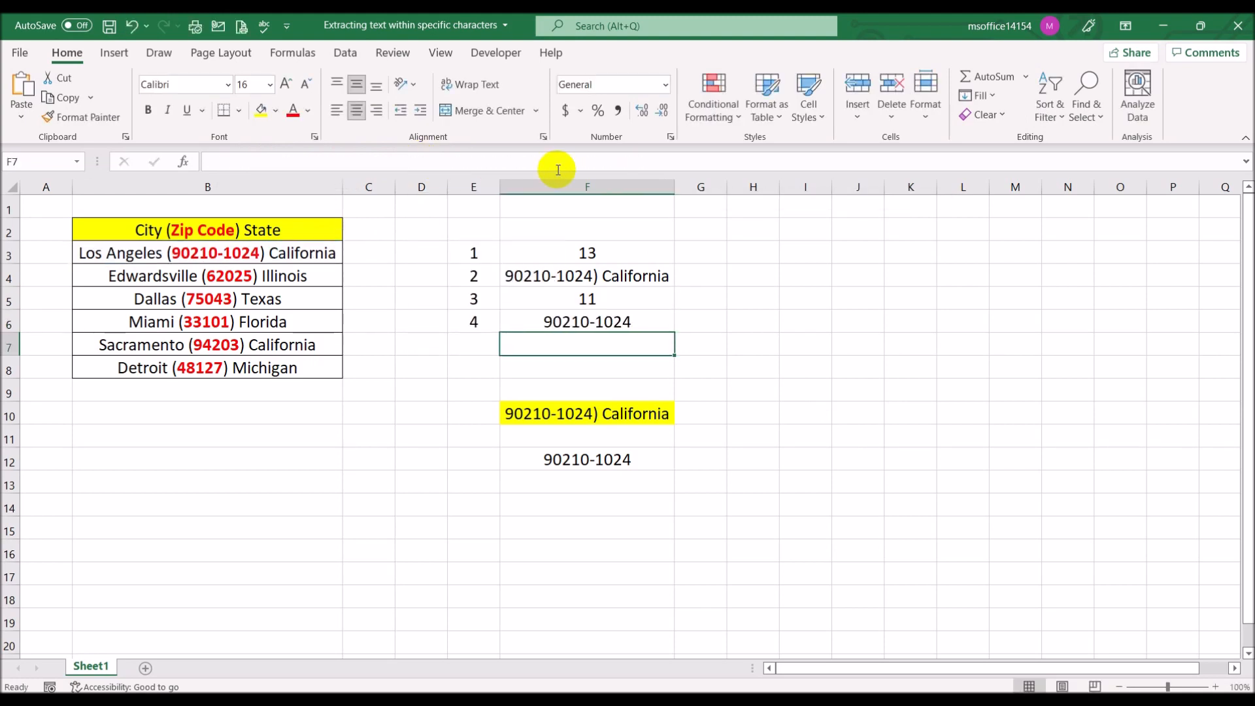
# Delete rows 10 to 12, which hold the leftover test results below the step-by-step formulas
pyautogui.moveTo(13, 415); pyautogui.dragTo(26, 461)
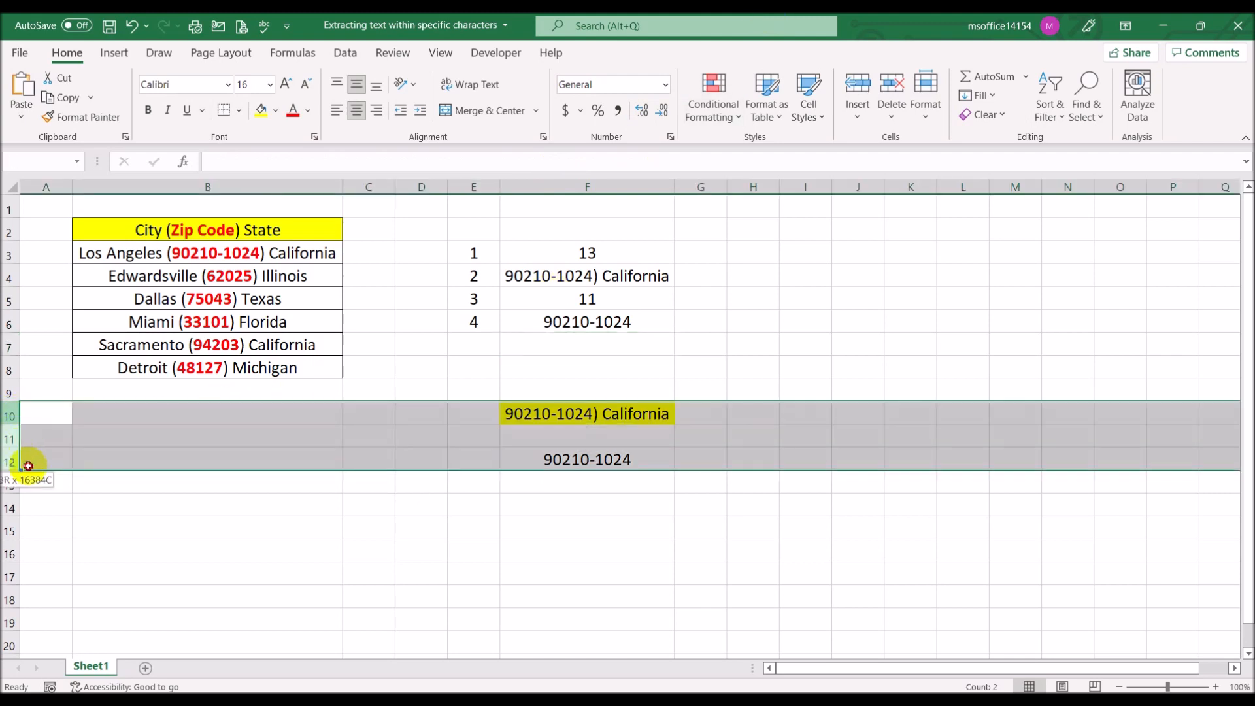
pyautogui.rightClick(4, 439)
pyautogui.click(52, 320)
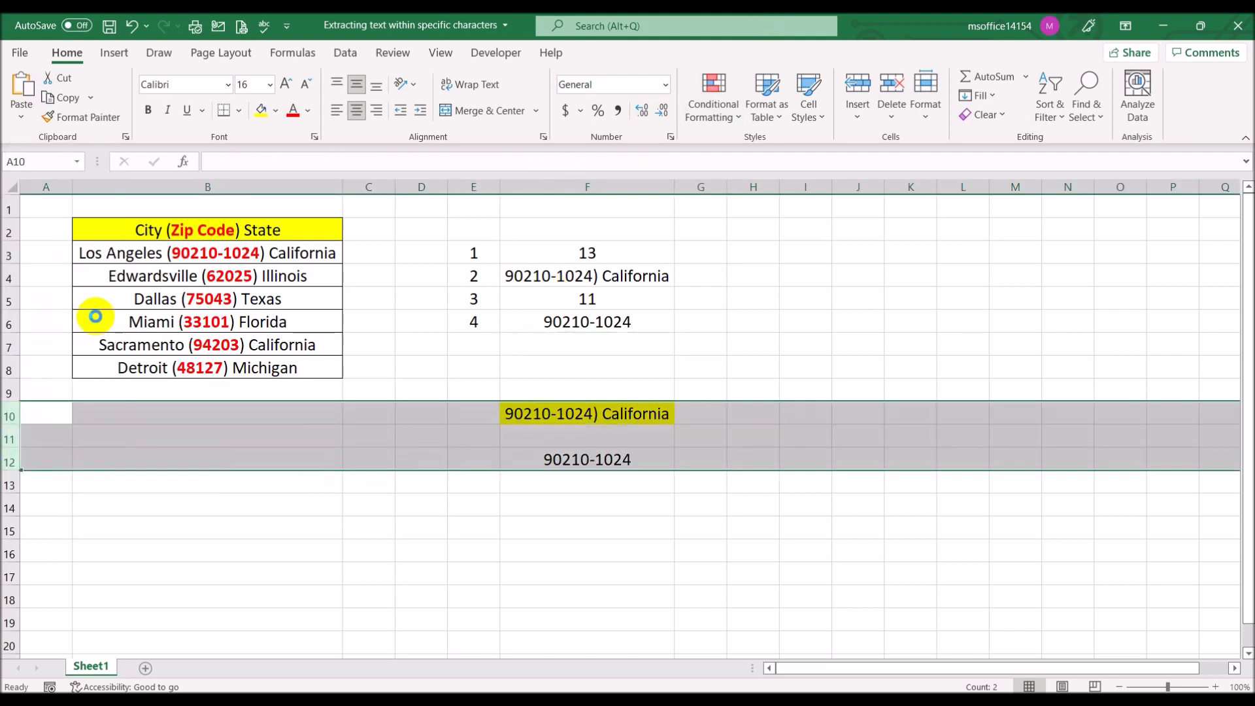
pyautogui.click(739, 383)
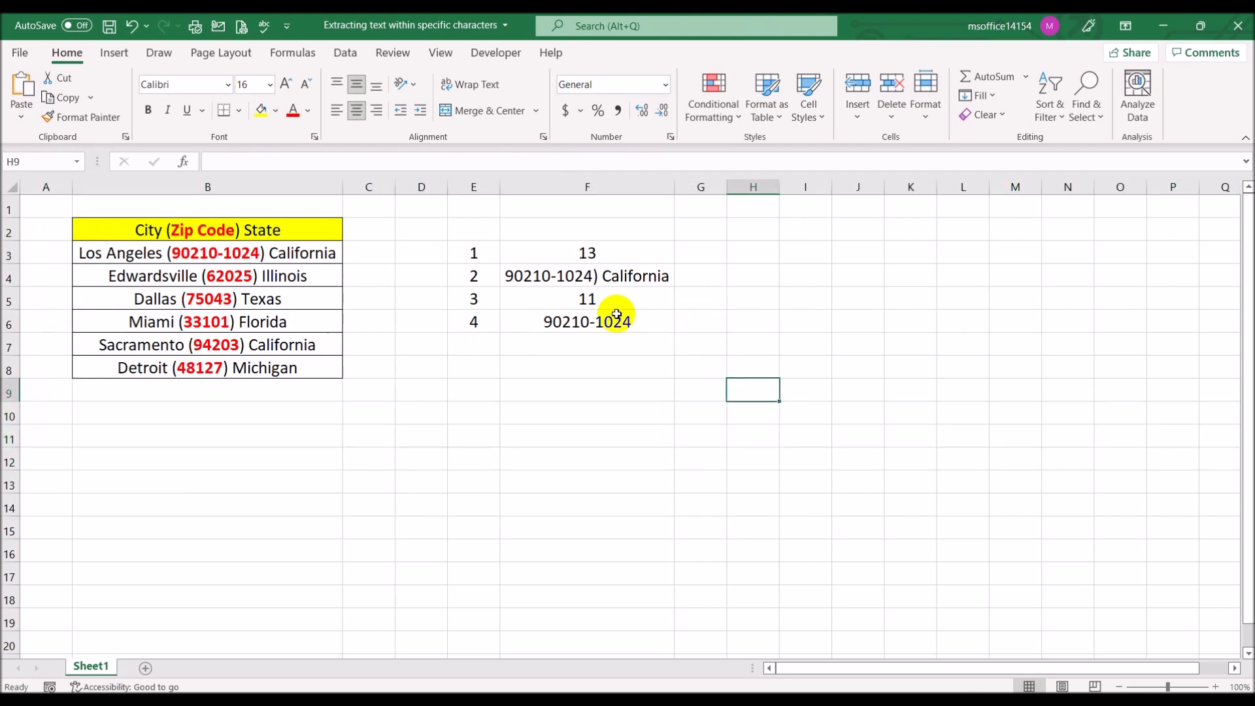
# Shorten the zip code in cell B3 so the text reads Los Angeles (90210) California
pyautogui.click(240, 252)
pyautogui.click(332, 161)
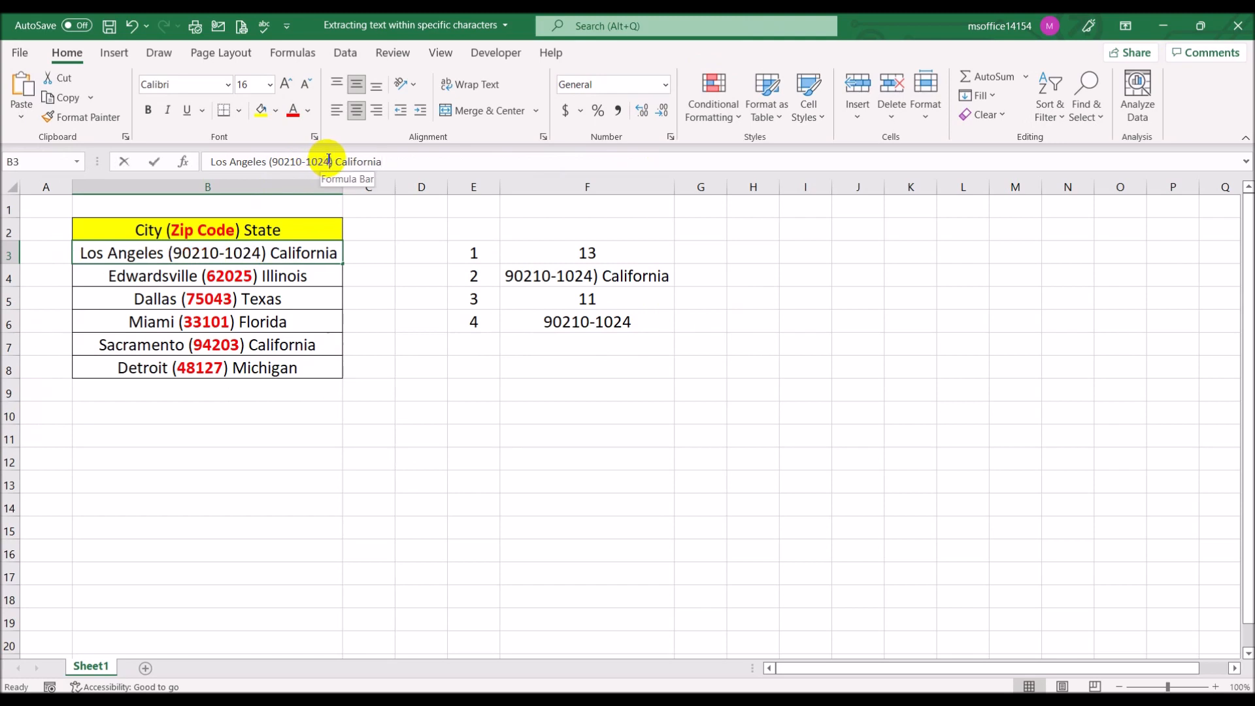
pyautogui.press('BackSpace')
pyautogui.press('BackSpace')
pyautogui.press('BackSpace')
pyautogui.press('BackSpace')
pyautogui.press('BackSpace')
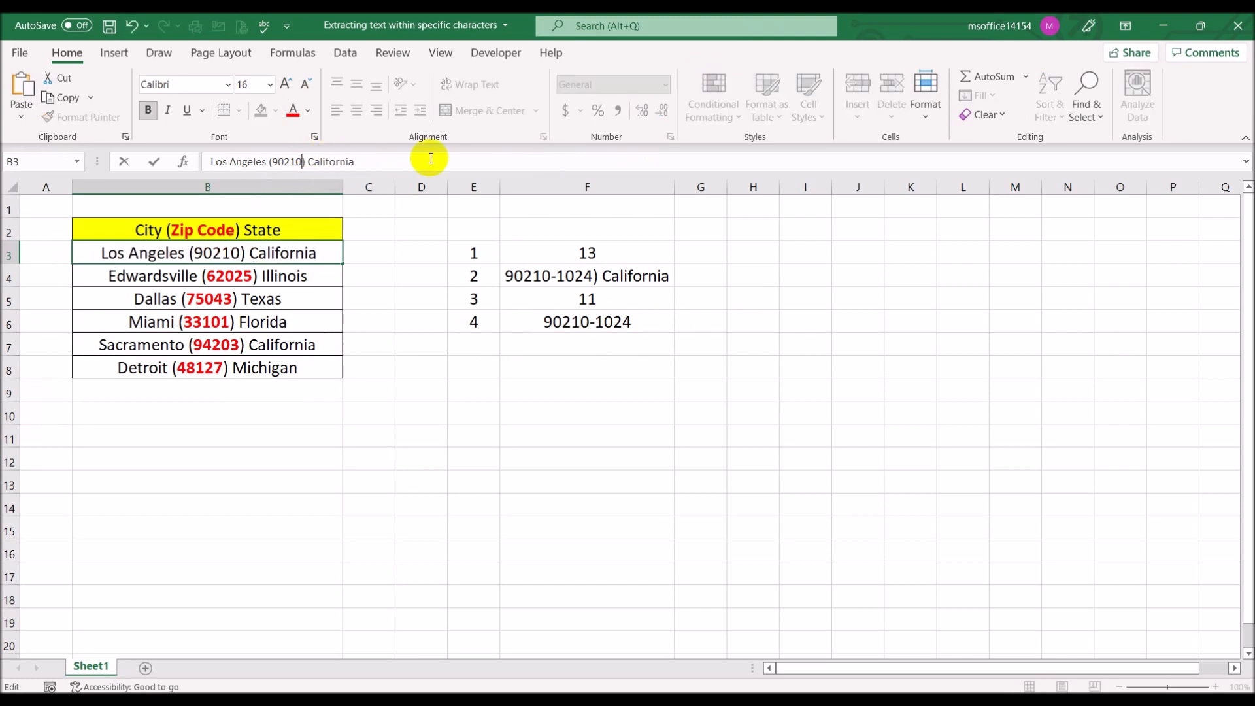
pyautogui.press('Return')
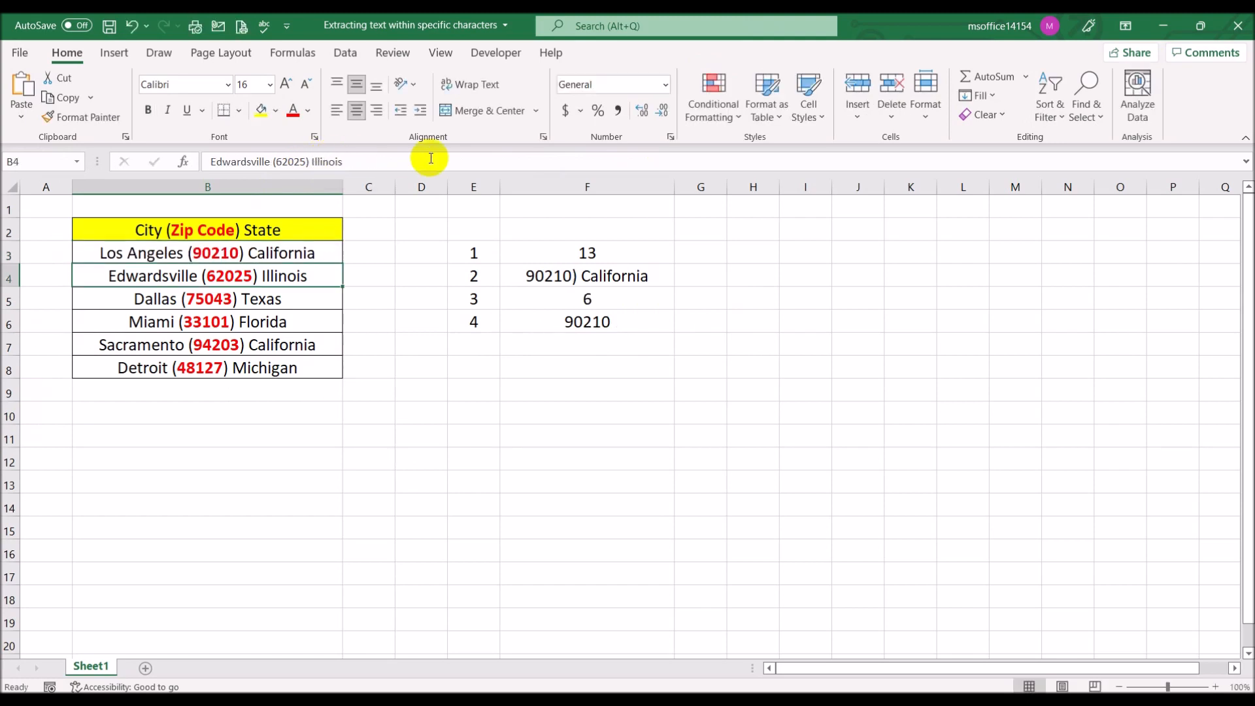
# Copy the complete nested LEFT formula from cell F6 into cell C3 as text, keeping its B3 references
pyautogui.click(578, 320)
pyautogui.moveTo(680, 159); pyautogui.dragTo(163, 145)
pyautogui.hotkey('ctrl', 'c')
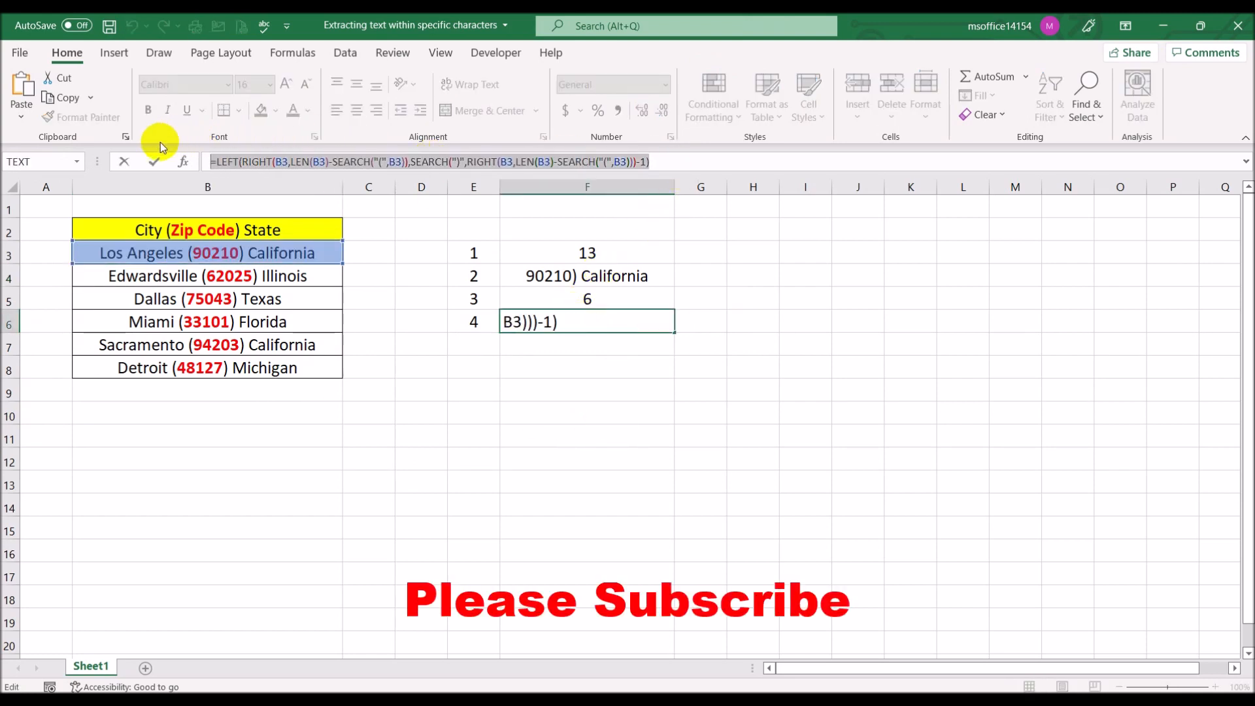
pyautogui.press('Escape')
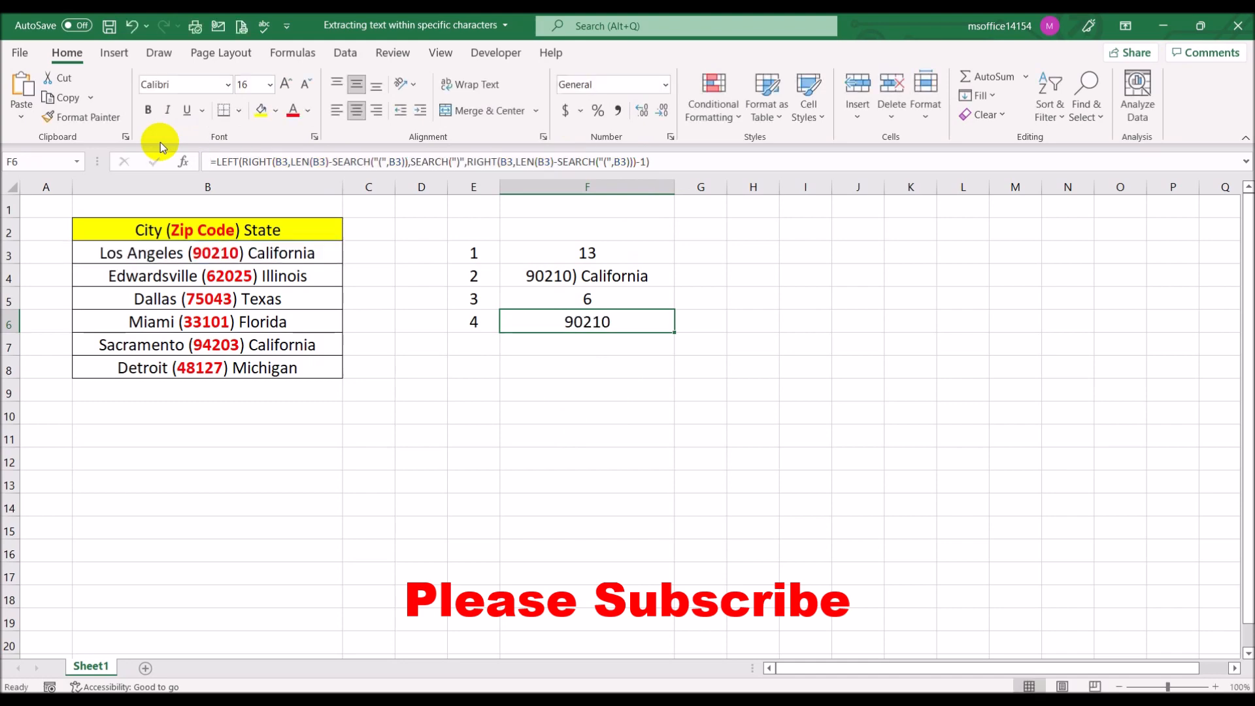
pyautogui.click(373, 247)
pyautogui.click(367, 160)
pyautogui.hotkey('ctrl', 'v')
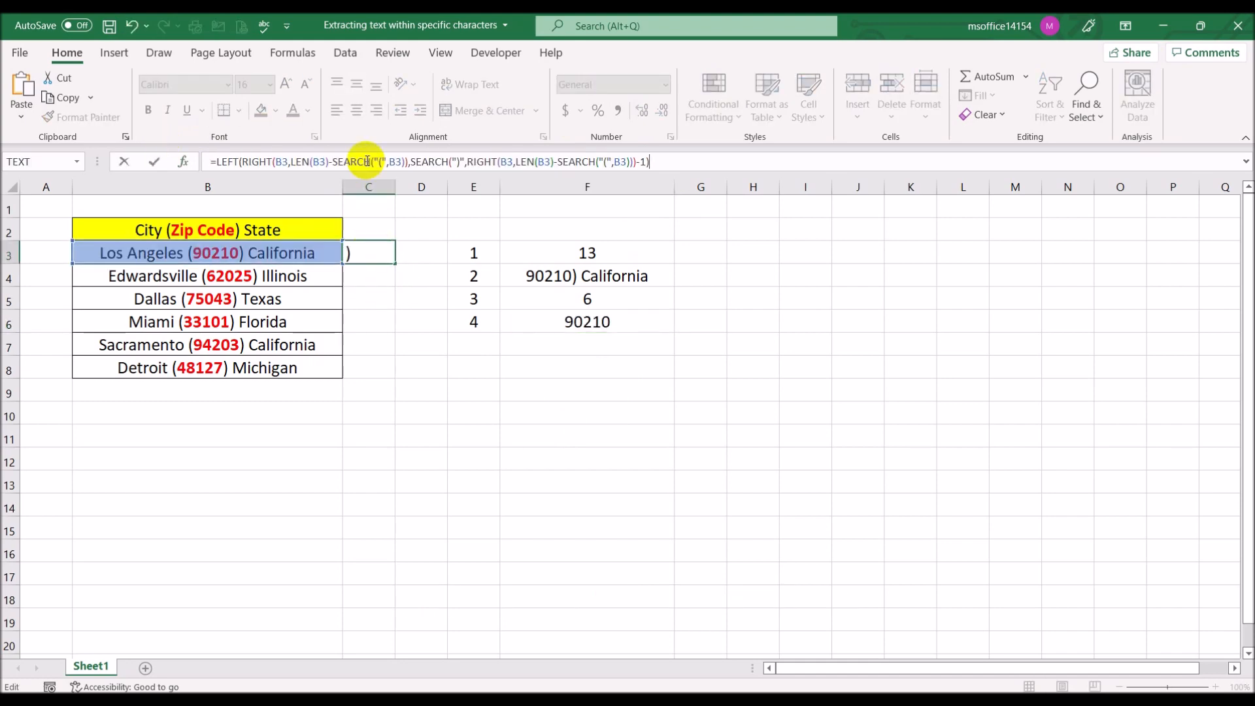
pyautogui.press('Return')
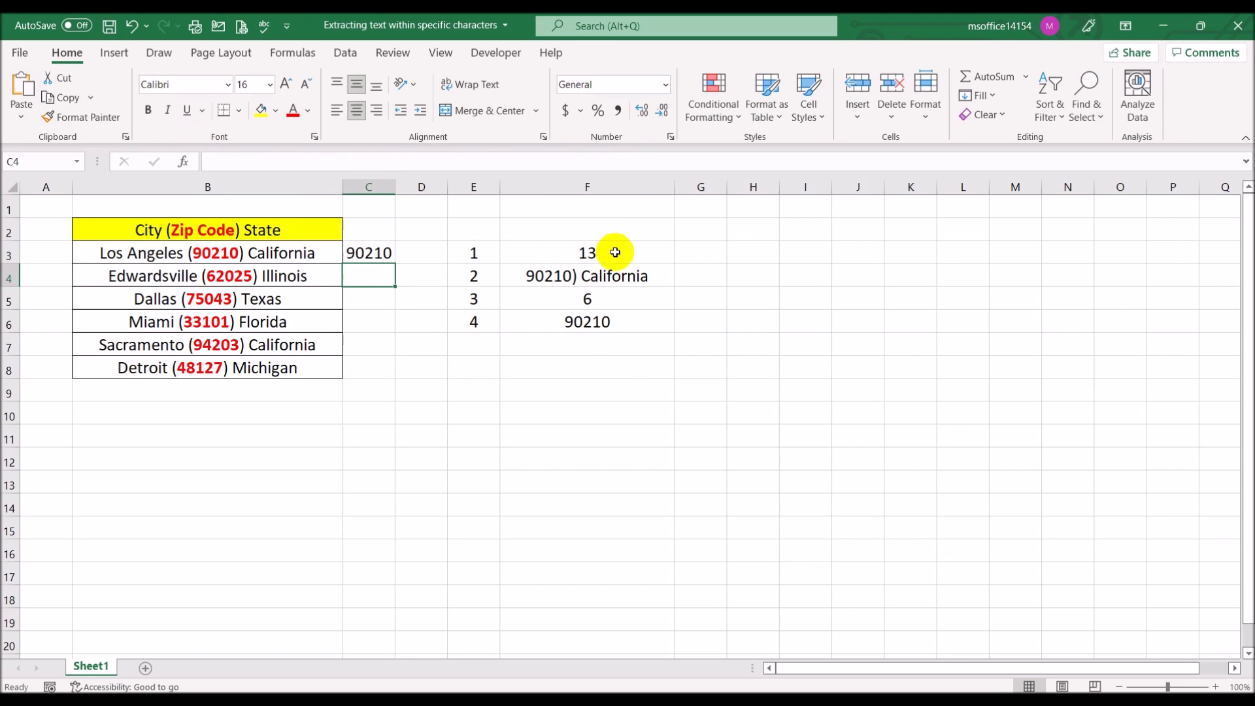
# Fill the zip code formula from cell C3 down through C8
pyautogui.click(374, 254)
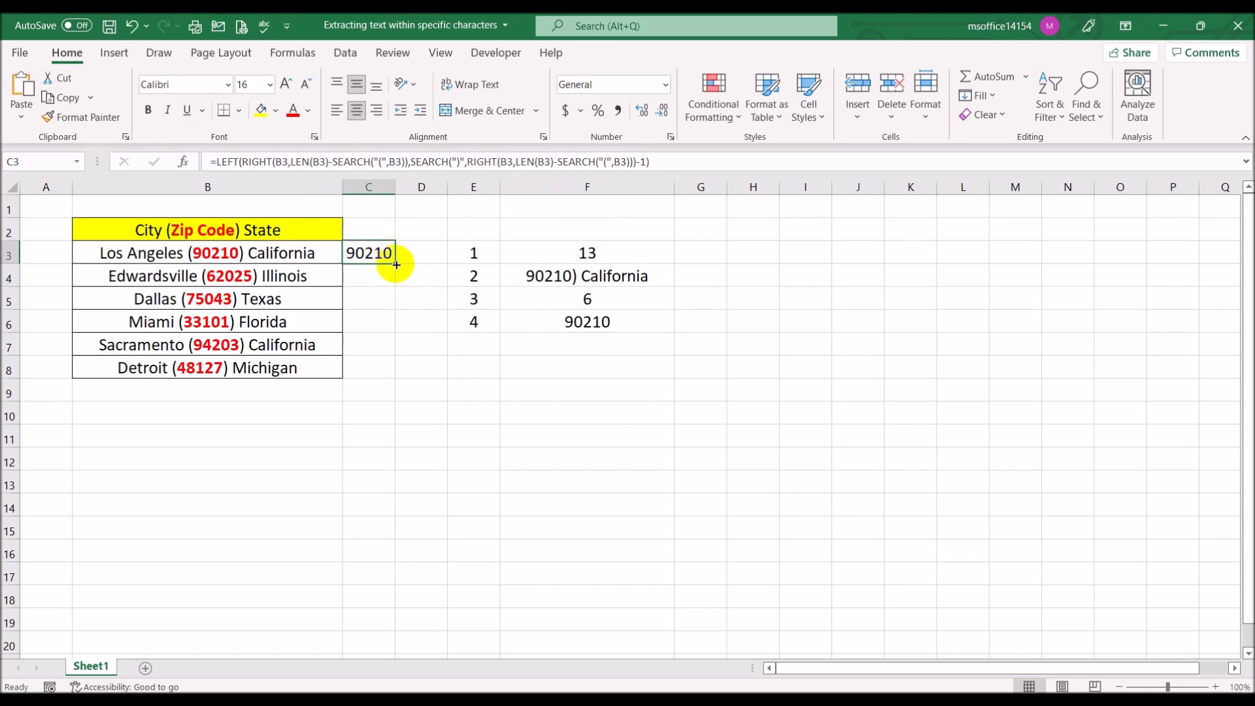
pyautogui.moveTo(397, 264); pyautogui.dragTo(400, 374)
pyautogui.click(457, 483)
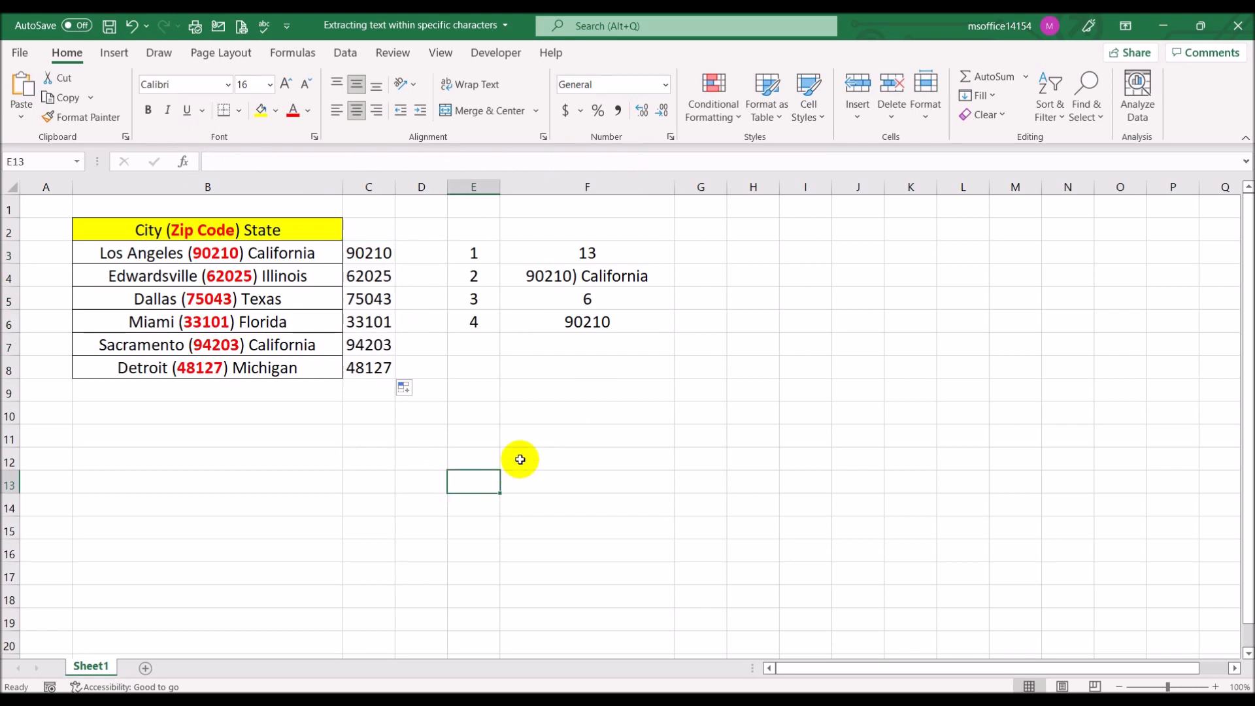
# Review the nested formula in cell C3 against the step-by-step formulas in F3:F6
pyautogui.click(378, 257)
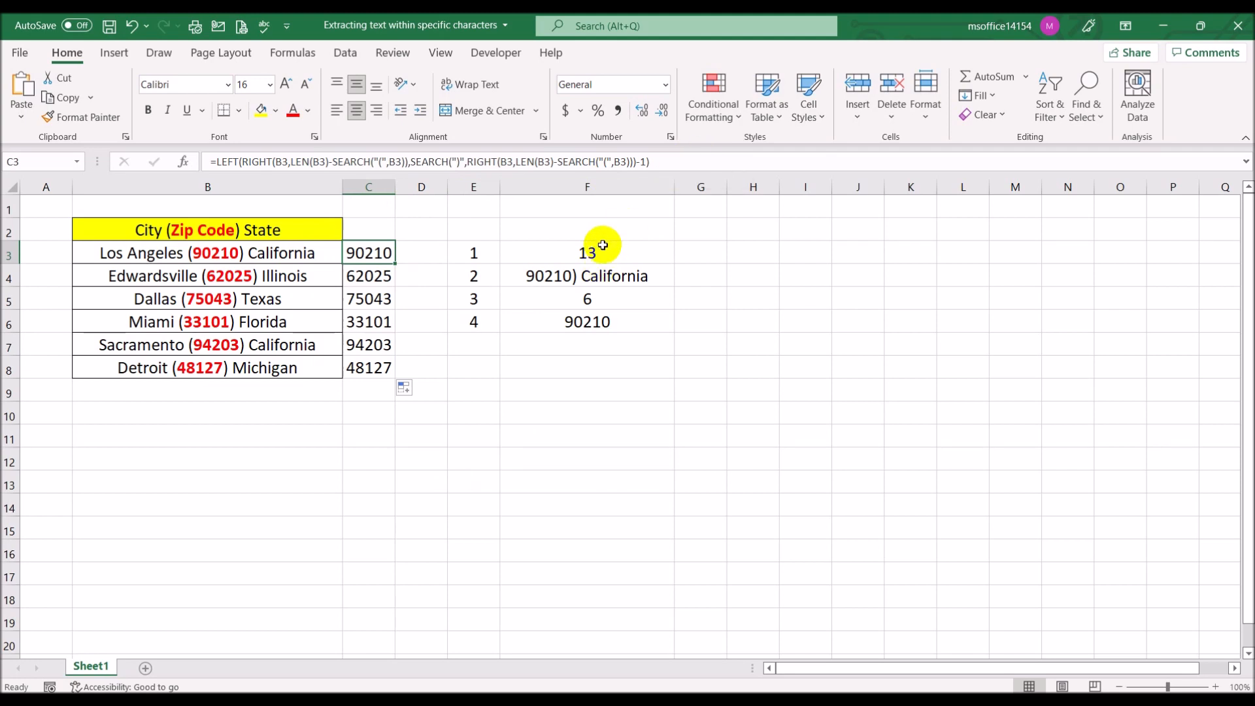
pyautogui.click(602, 247)
pyautogui.click(600, 280)
pyautogui.click(609, 299)
pyautogui.click(609, 319)
pyautogui.click(613, 253)
pyautogui.click(617, 281)
pyautogui.click(618, 297)
pyautogui.click(623, 321)
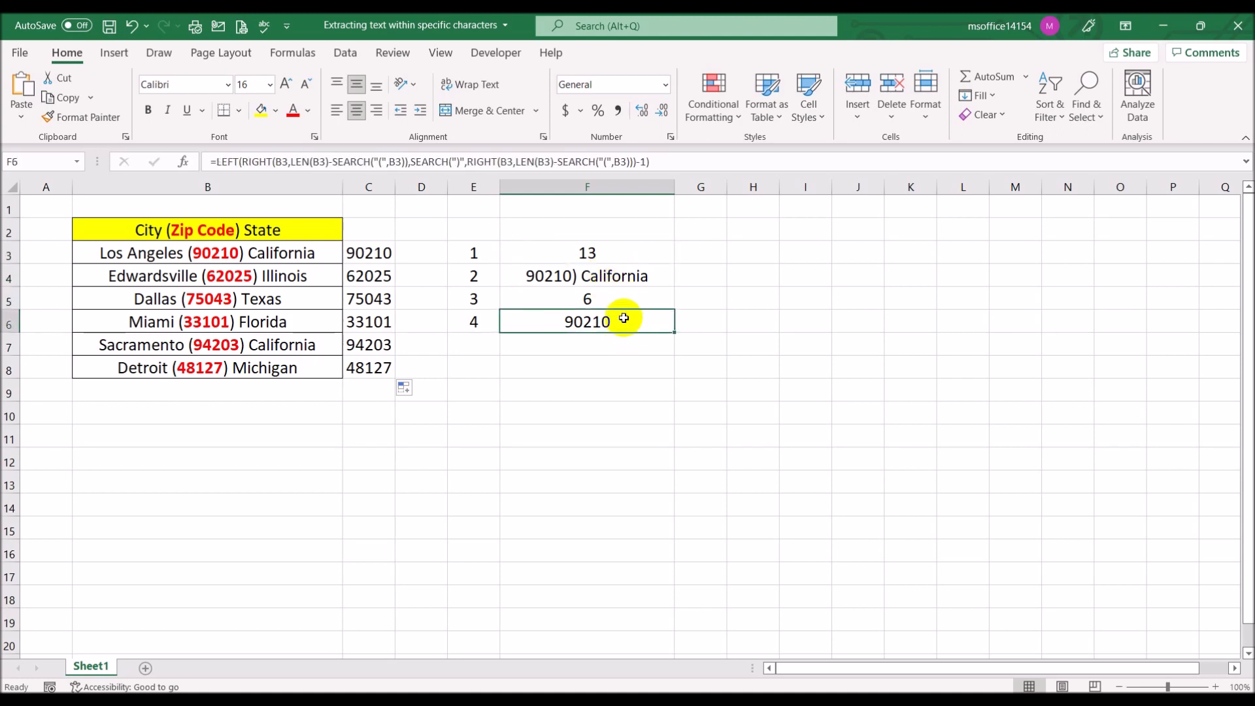
pyautogui.click(627, 273)
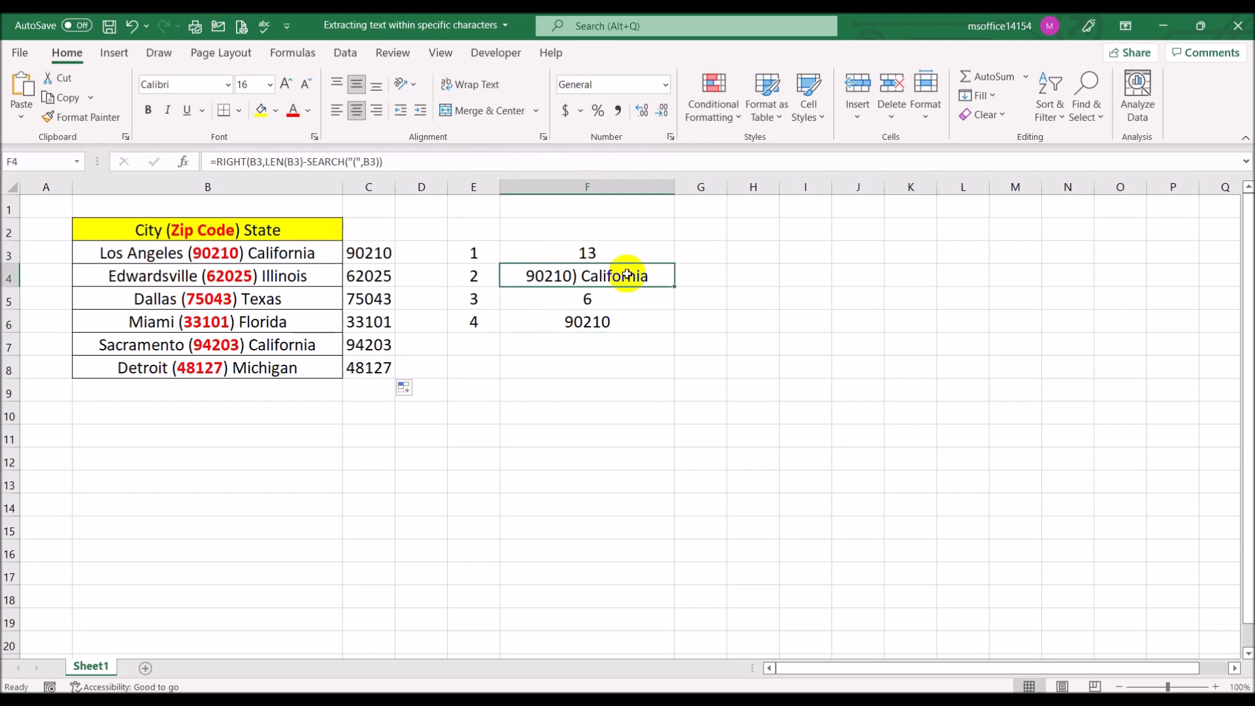
pyautogui.click(625, 254)
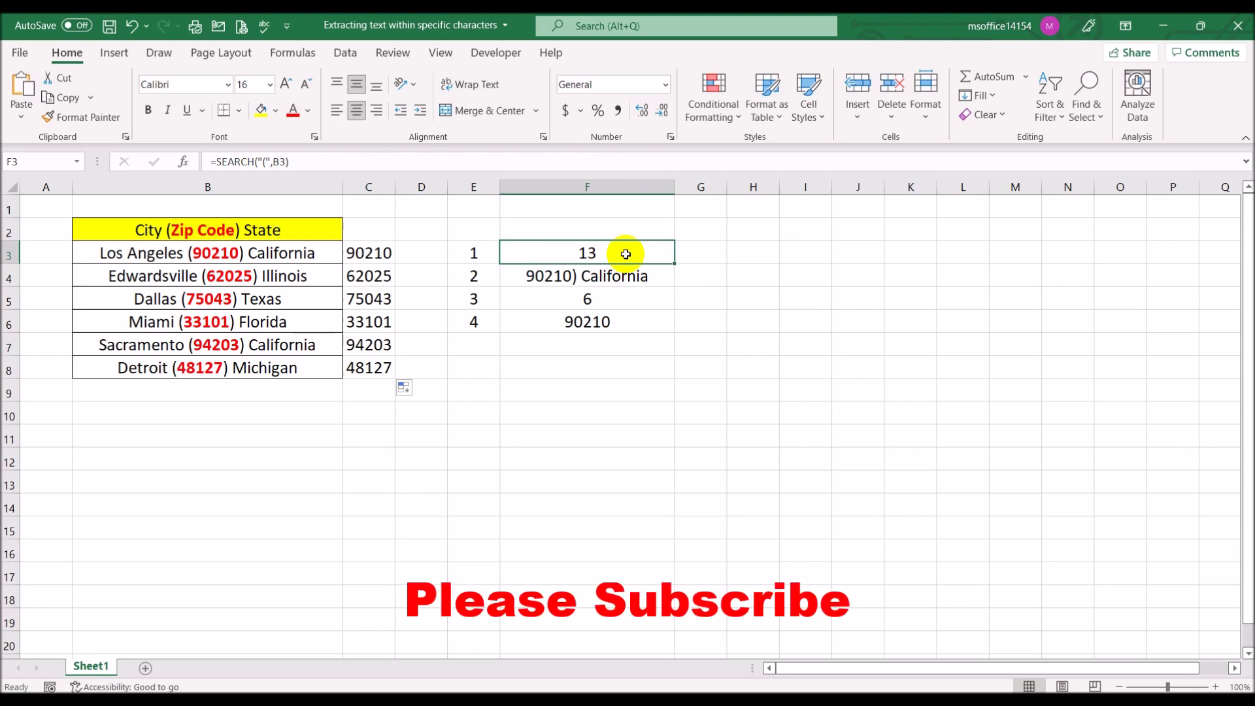
pyautogui.click(629, 275)
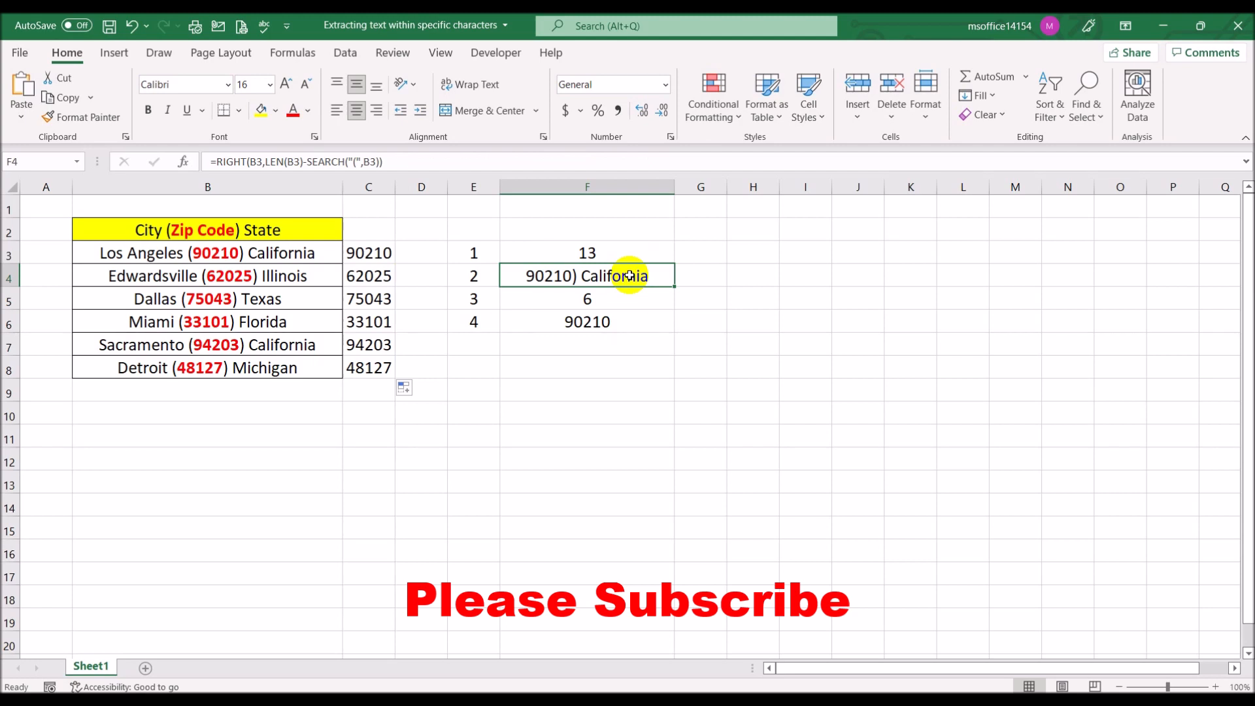
pyautogui.click(364, 253)
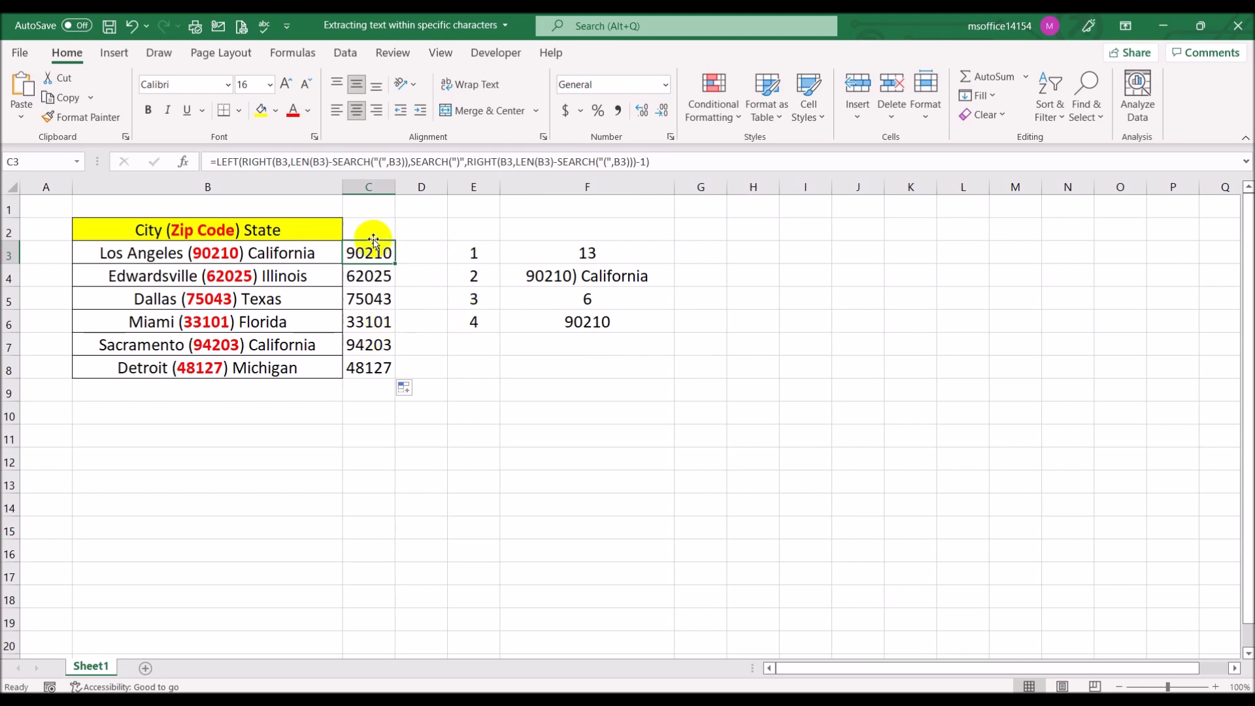
# Extend the zip code in cell B3 to 90210-1578 and autofit the width of column C
pyautogui.click(225, 253)
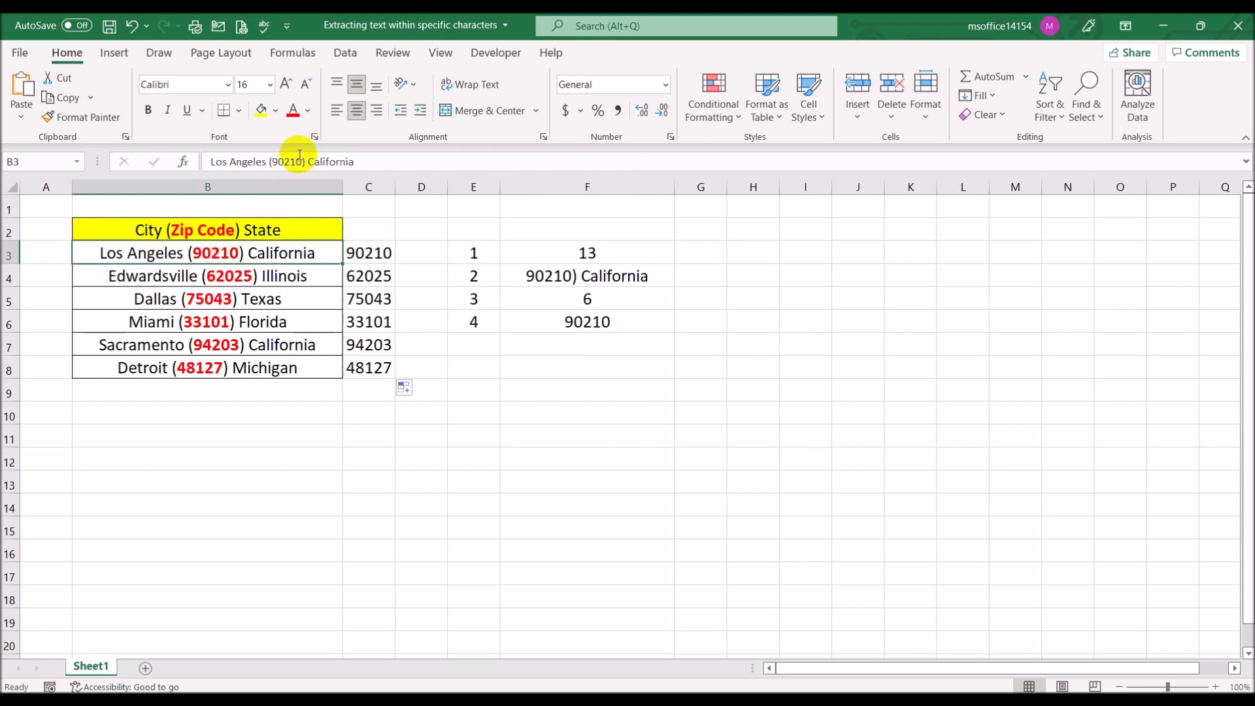
pyautogui.click(344, 163)
pyautogui.write('-157')
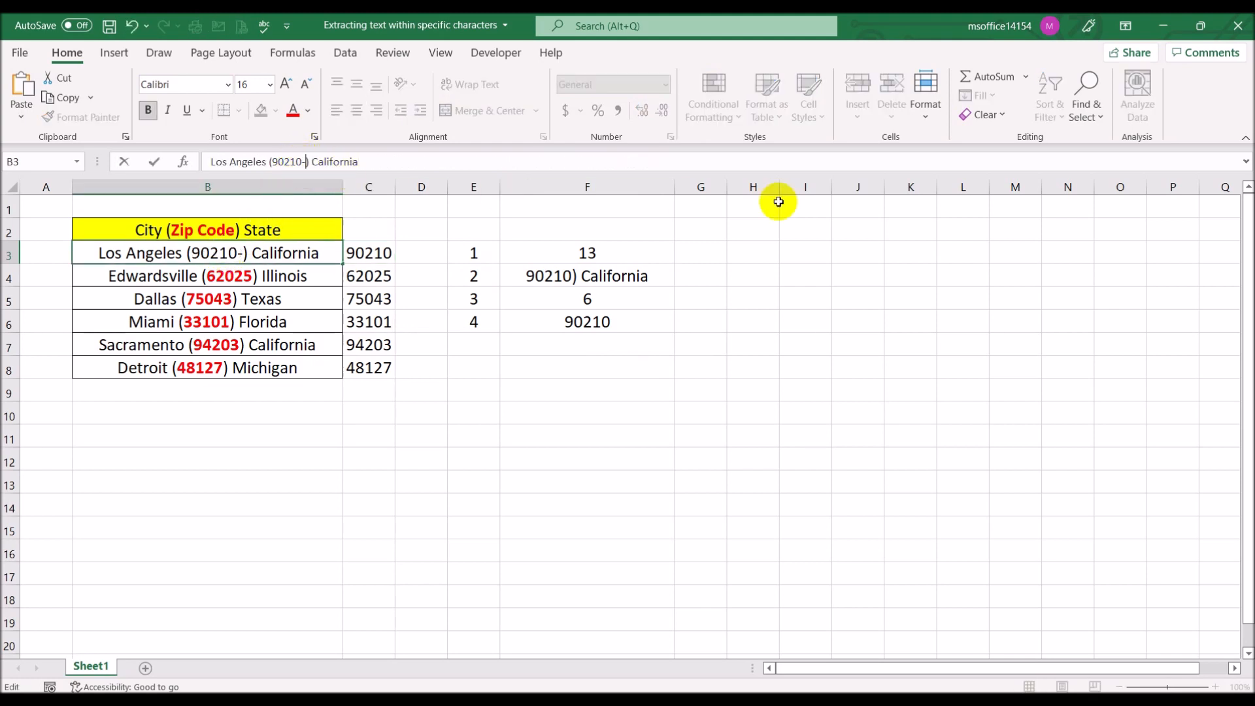
pyautogui.write('8')
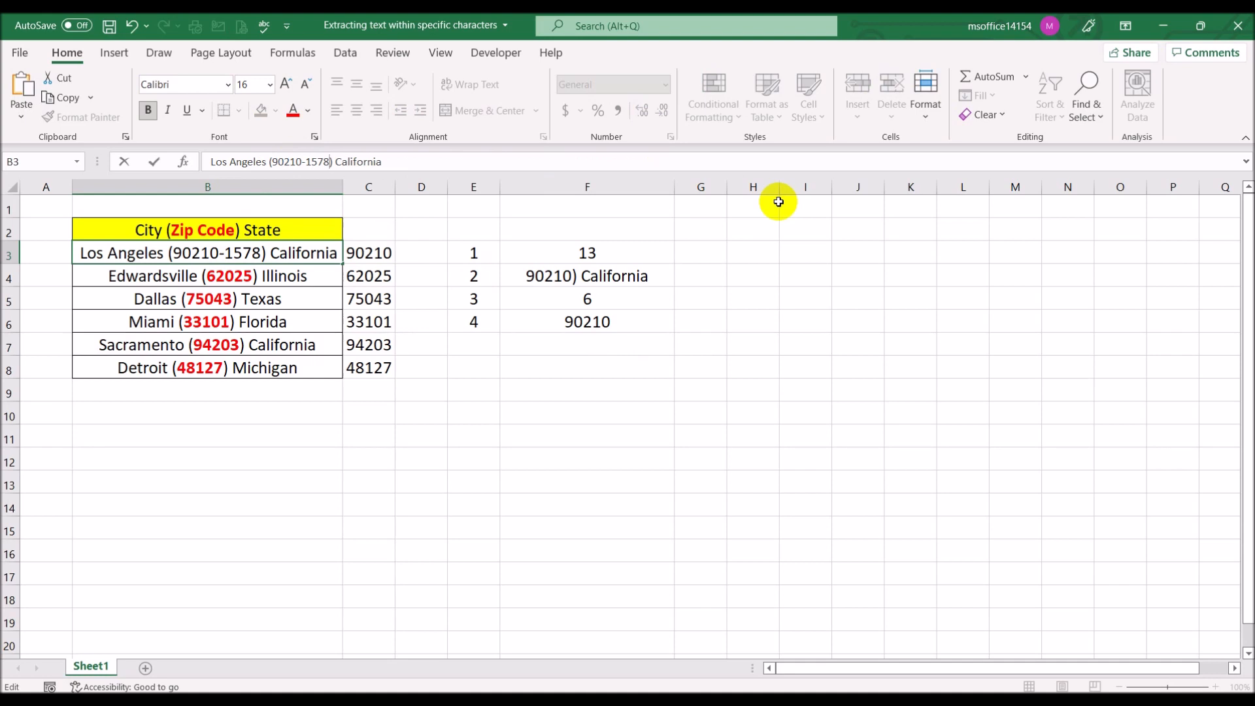
pyautogui.press('Return')
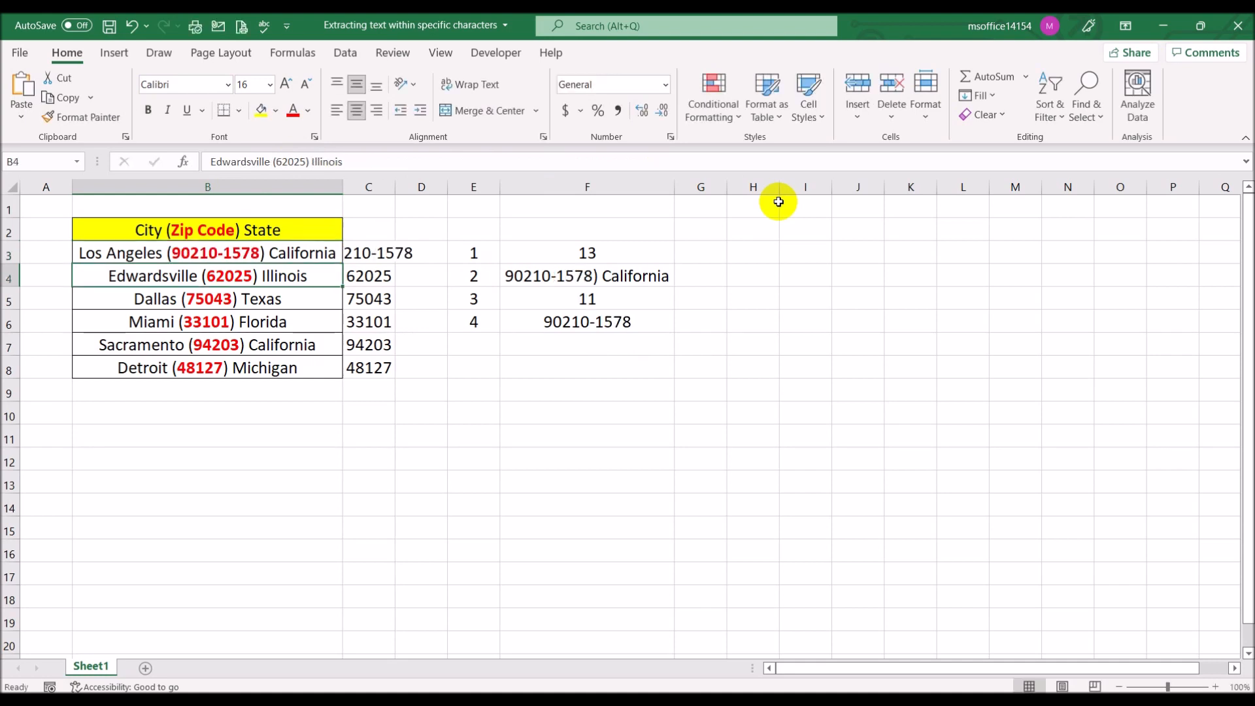
pyautogui.doubleClick(396, 186)
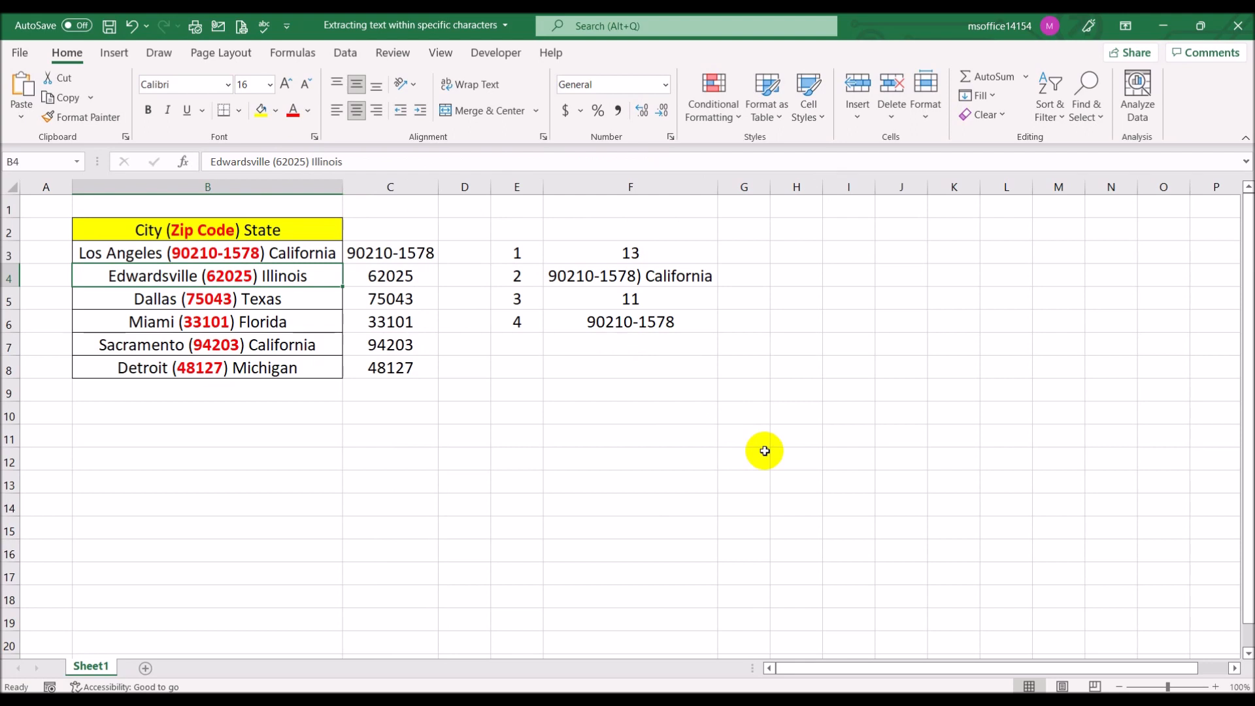